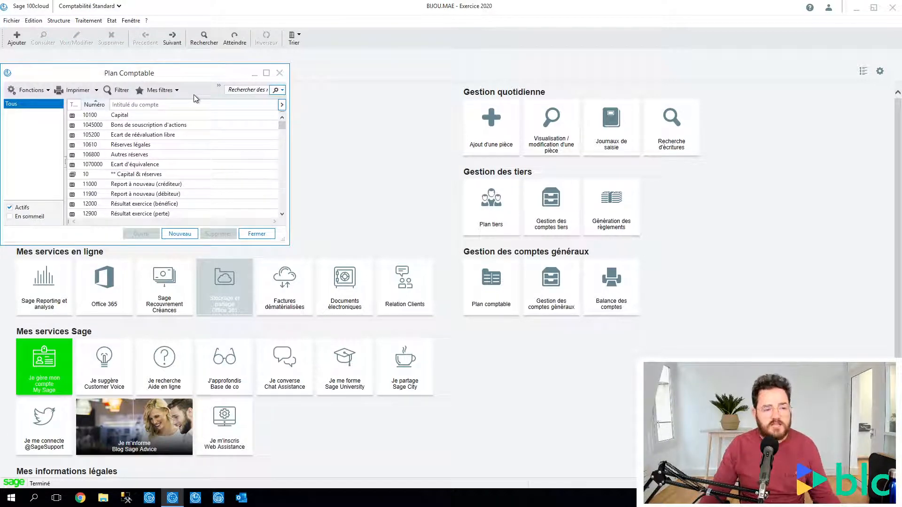
# Move the Plan Comptable window toward the centre, enlarge it to show more accounts, and select account 10100 Capital
pyautogui.moveTo(130, 73); pyautogui.dragTo(293, 72)
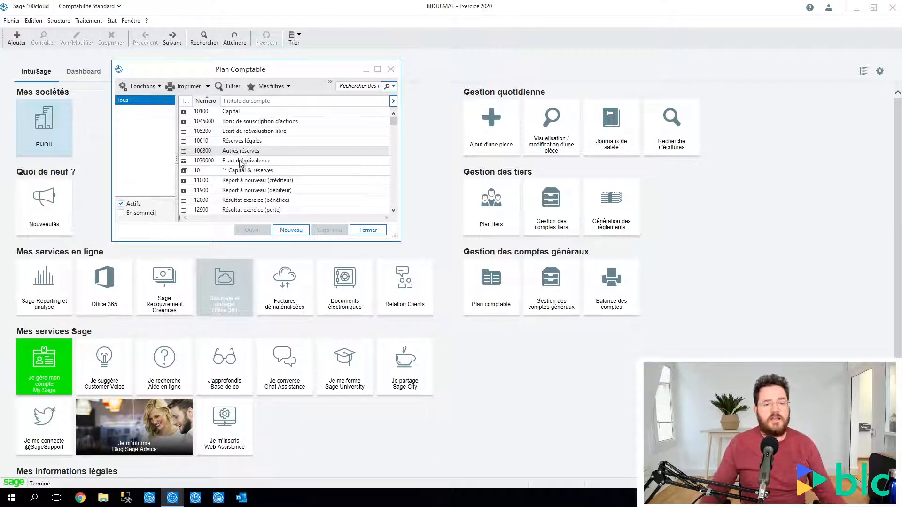
pyautogui.moveTo(394, 239); pyautogui.dragTo(713, 428)
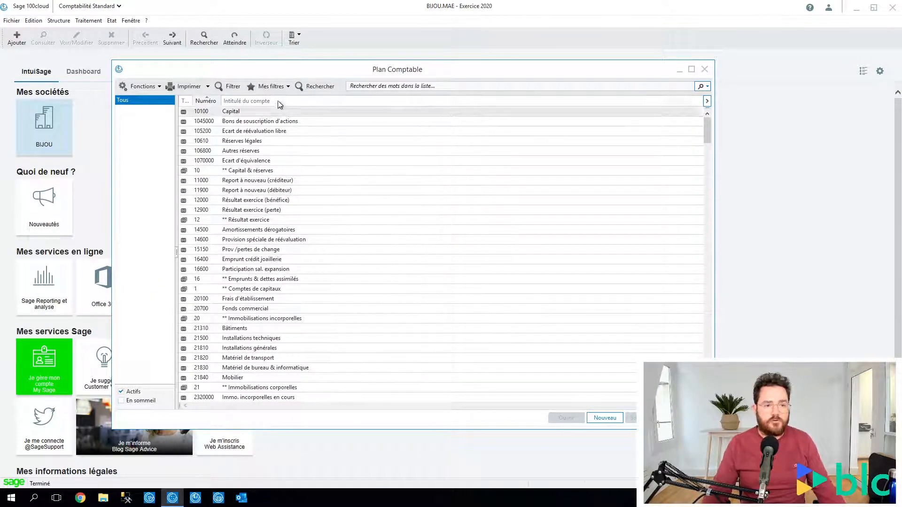
pyautogui.click(230, 113)
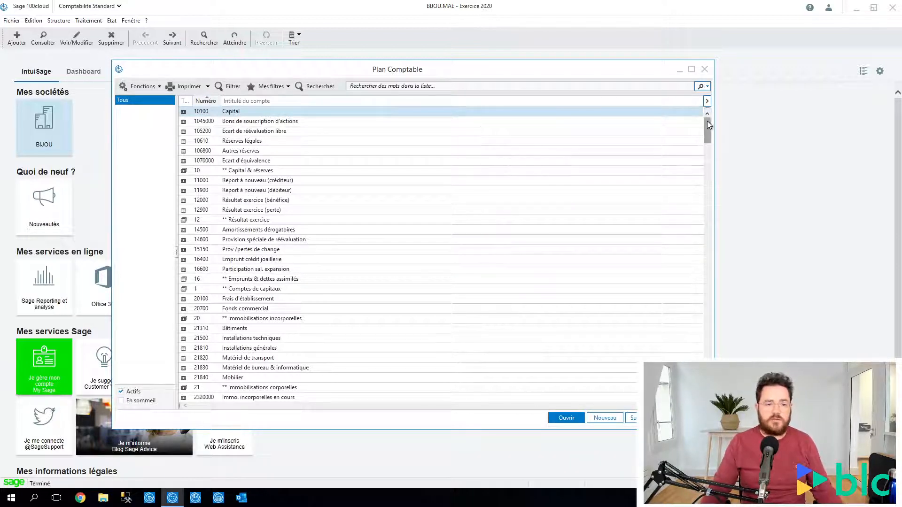
# Browse the chart of accounts from class 1 through the 601000 purchase accounts to 8900000 Bilan d'ouverture
pyautogui.moveTo(709, 124); pyautogui.dragTo(705, 271)
pyautogui.click(316, 171)
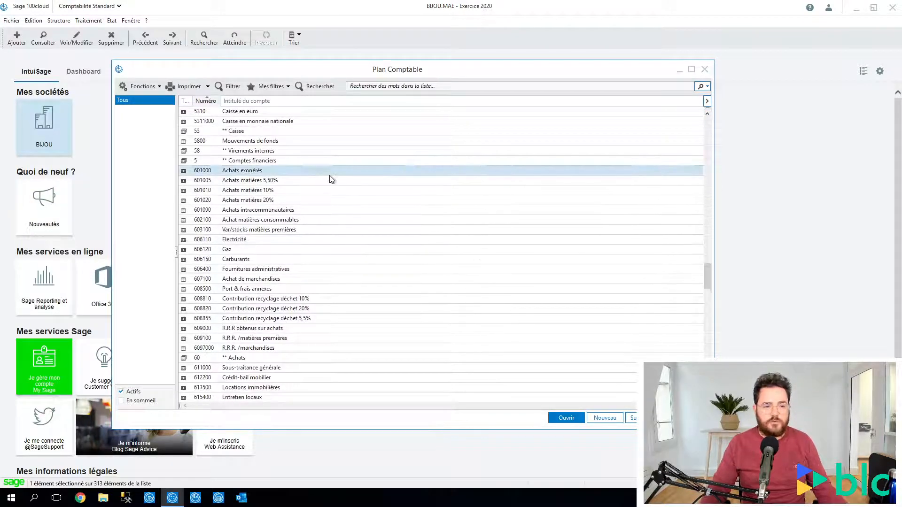
pyautogui.scroll(-1, 709, 282)
pyautogui.moveTo(709, 283); pyautogui.dragTo(709, 395)
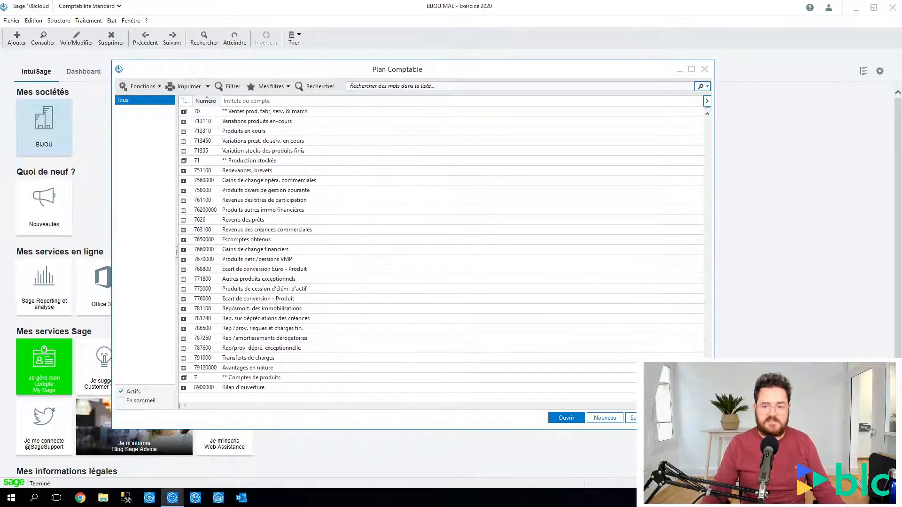
pyautogui.click(254, 378)
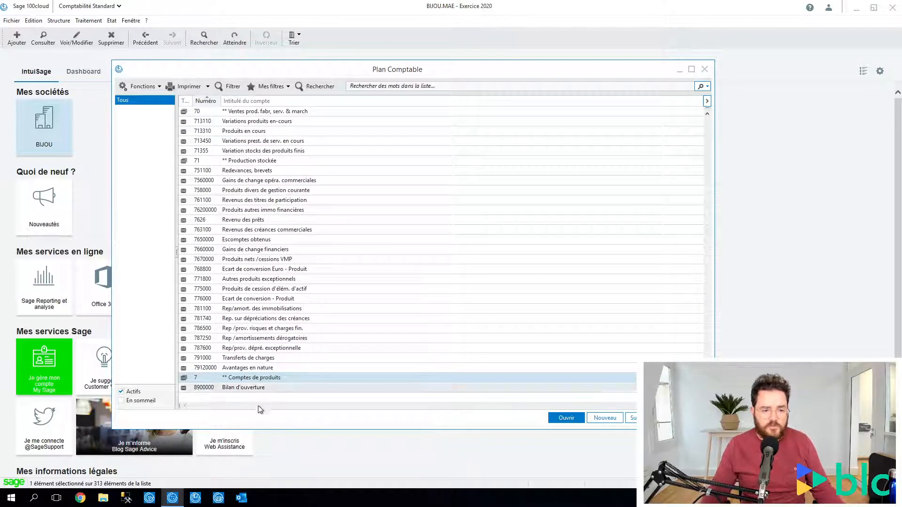
pyautogui.click(259, 387)
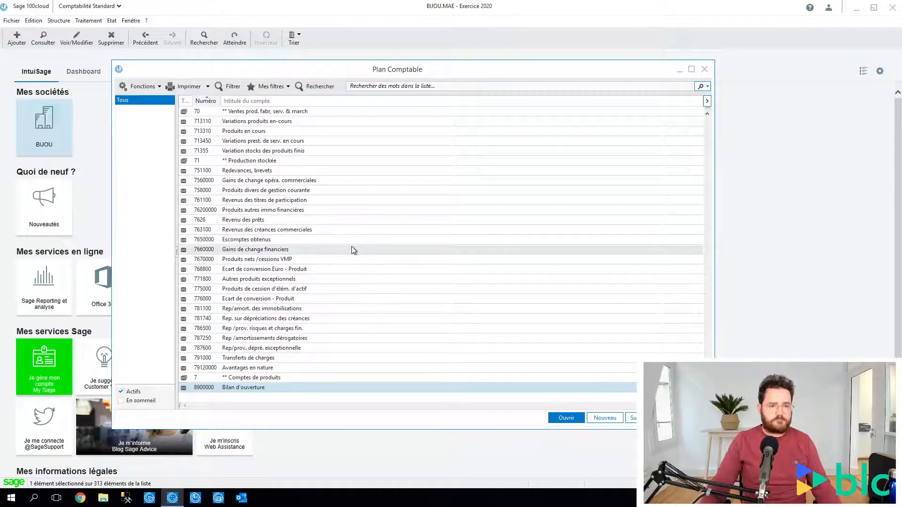
# Return to the start of the chart of accounts and open the record of account 10100 Capital
pyautogui.scroll(7, 342, 346)
pyautogui.scroll(12, 337, 354)
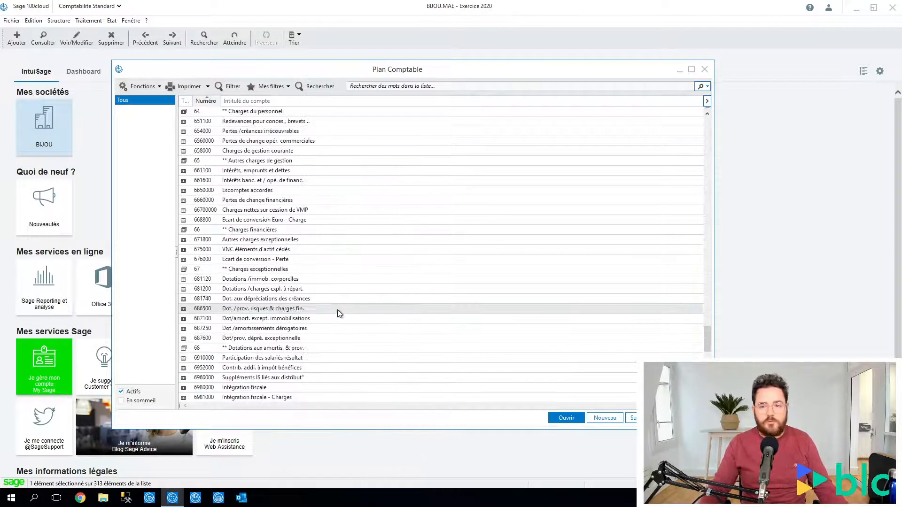
pyautogui.moveTo(709, 335); pyautogui.dragTo(707, 105)
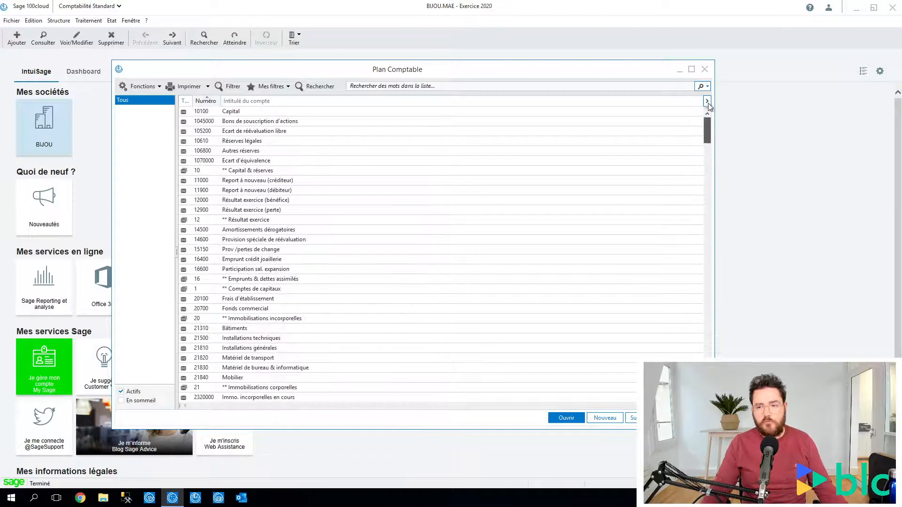
pyautogui.click(232, 114)
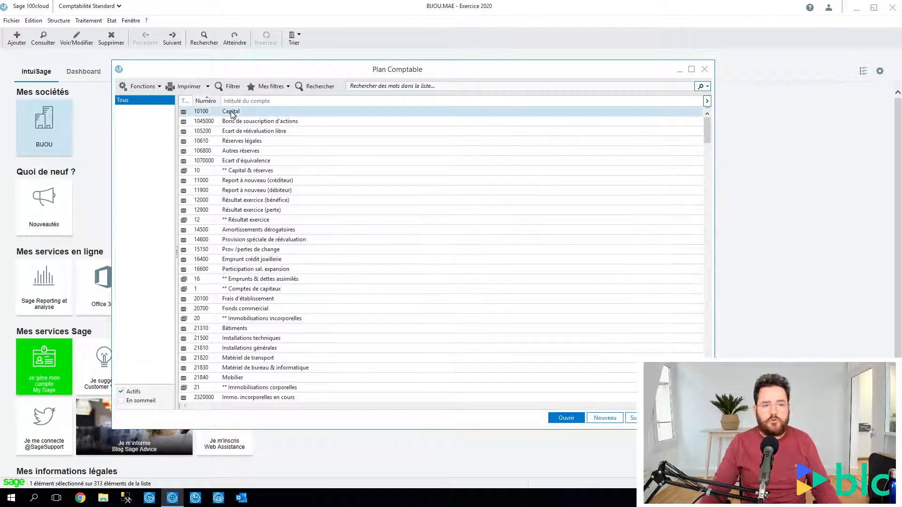
pyautogui.doubleClick(231, 112)
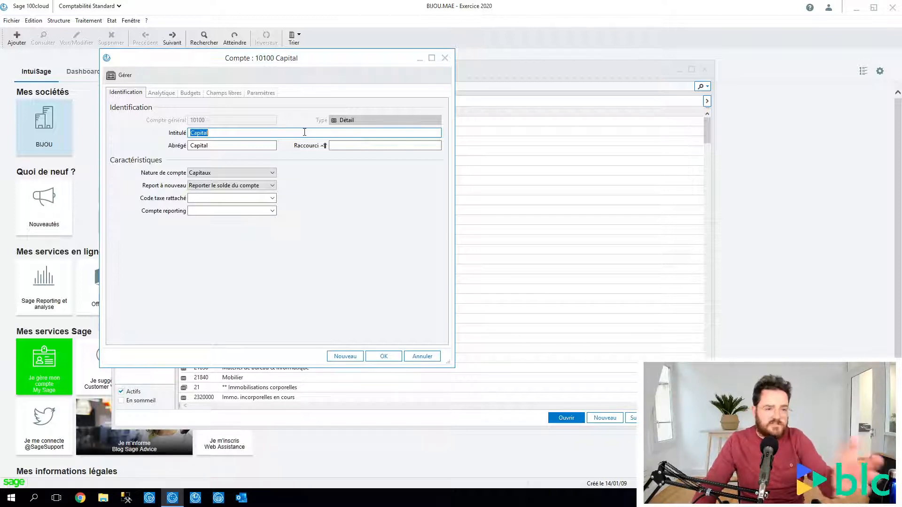
# Examine the account's identification fields: Abrégé, Raccourci, Code taxe rattaché and Compte reporting
pyautogui.click(219, 149)
pyautogui.click(342, 147)
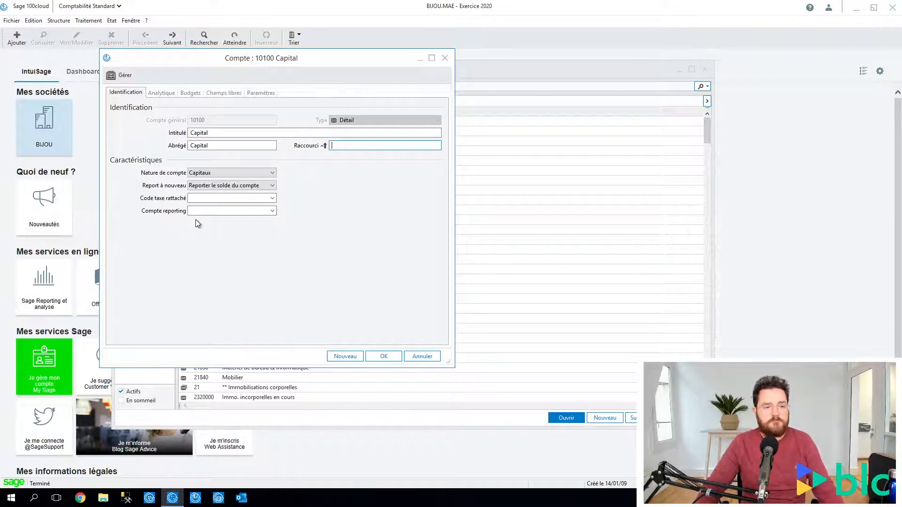
pyautogui.click(198, 197)
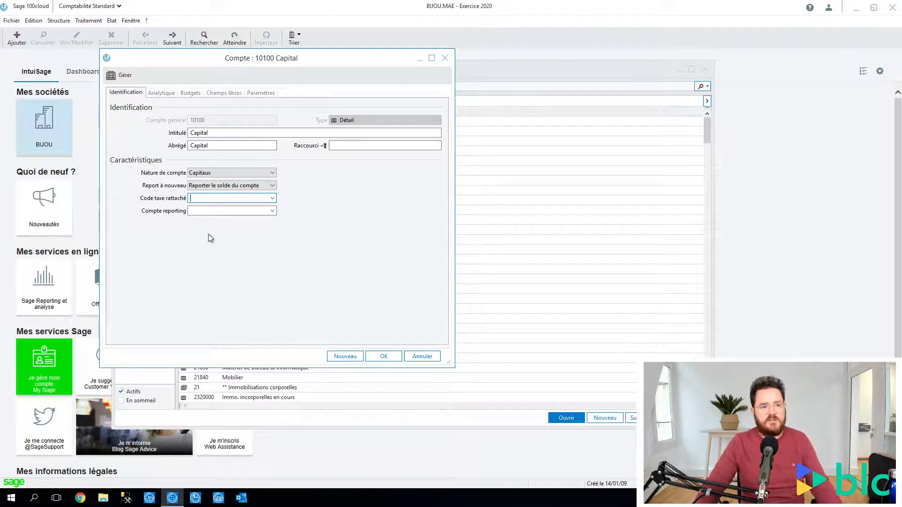
pyautogui.click(214, 210)
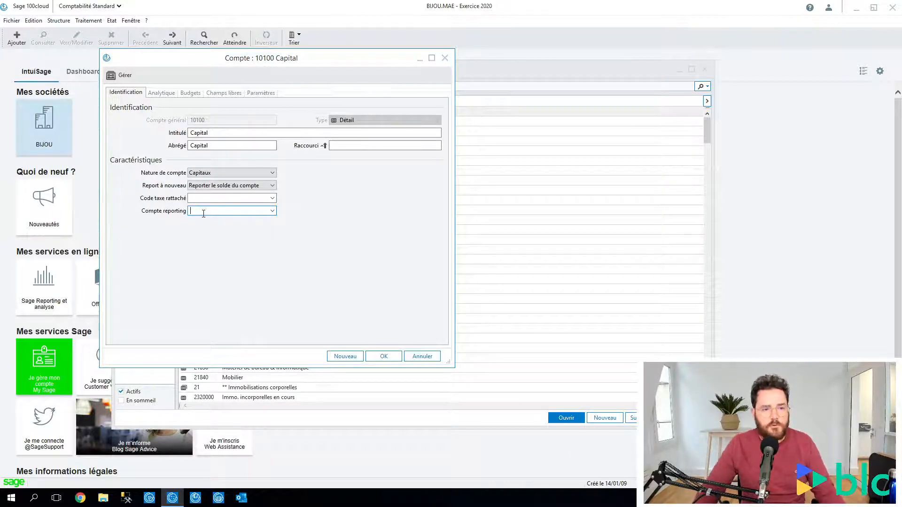
# Review the account's analytical, budget, free-field and notepad settings, plus its processing and printing options
pyautogui.click(162, 92)
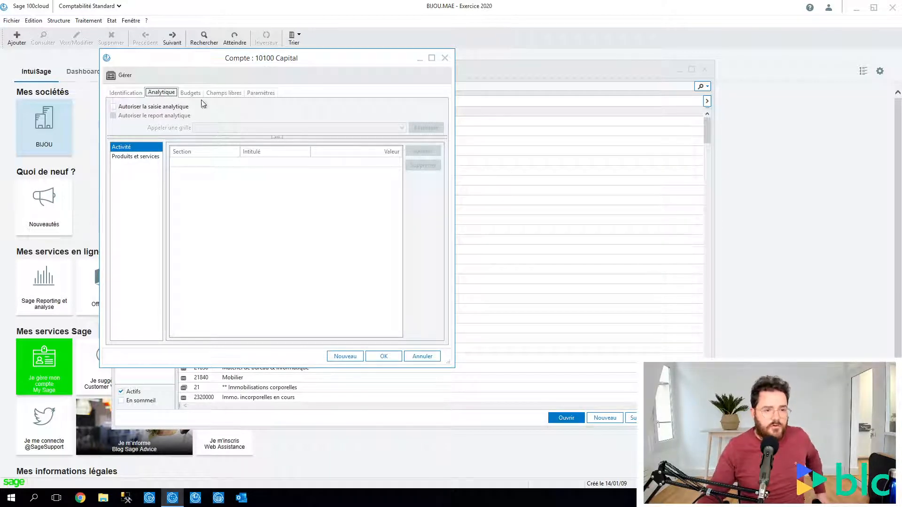
pyautogui.click(191, 93)
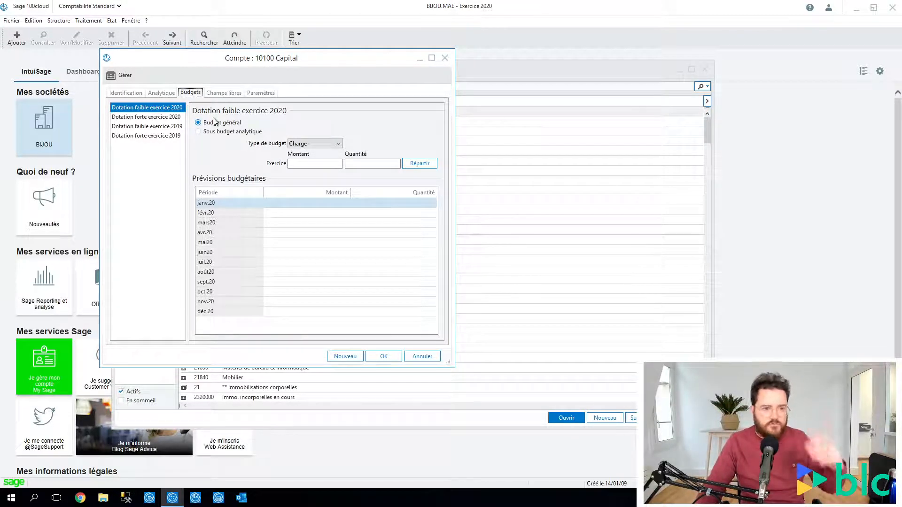
pyautogui.click(218, 93)
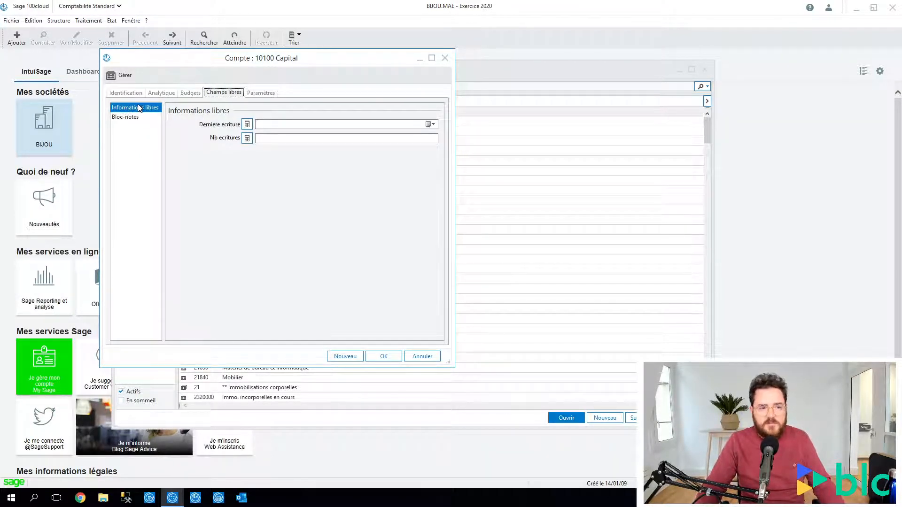
pyautogui.click(135, 118)
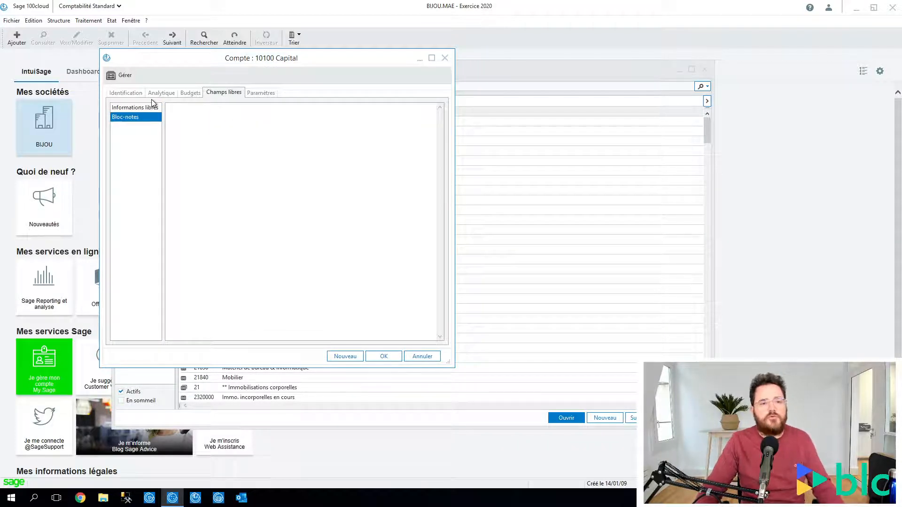
pyautogui.click(260, 92)
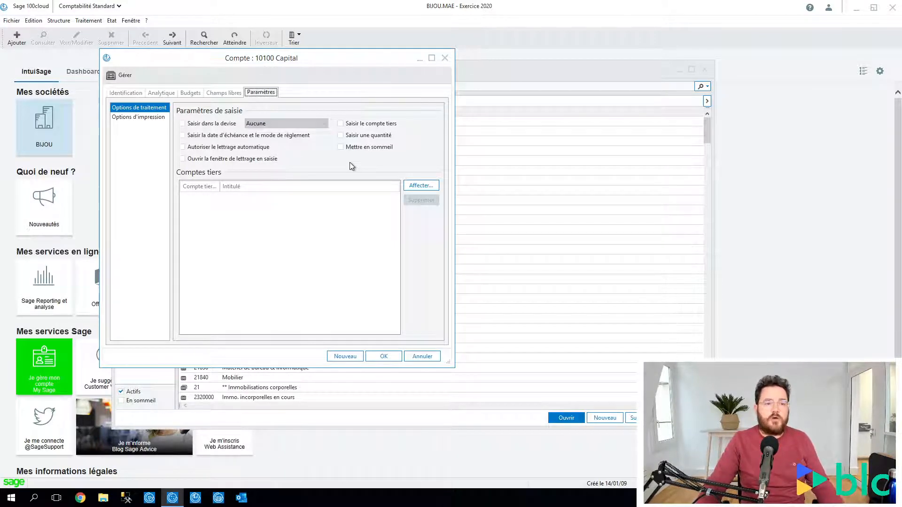
pyautogui.click(140, 118)
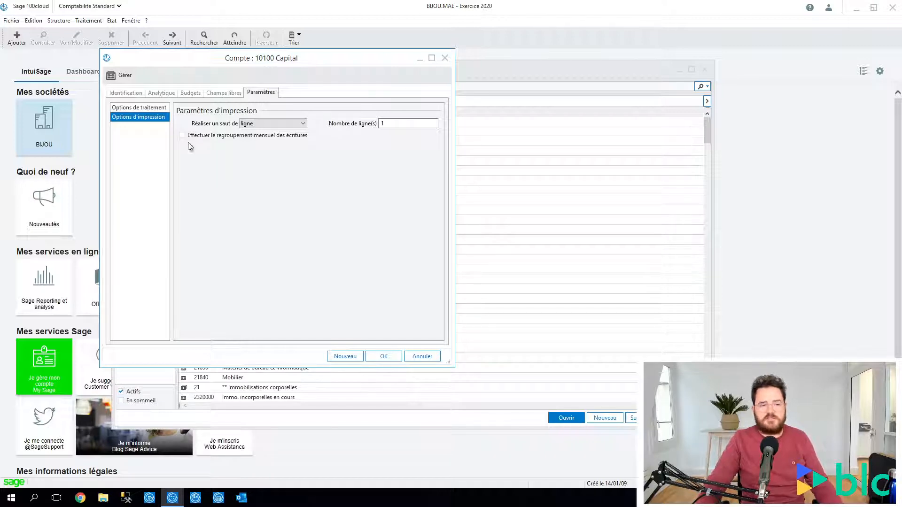
# Open the entry query and lettering view for account 10100 Capital from its record
pyautogui.click(113, 96)
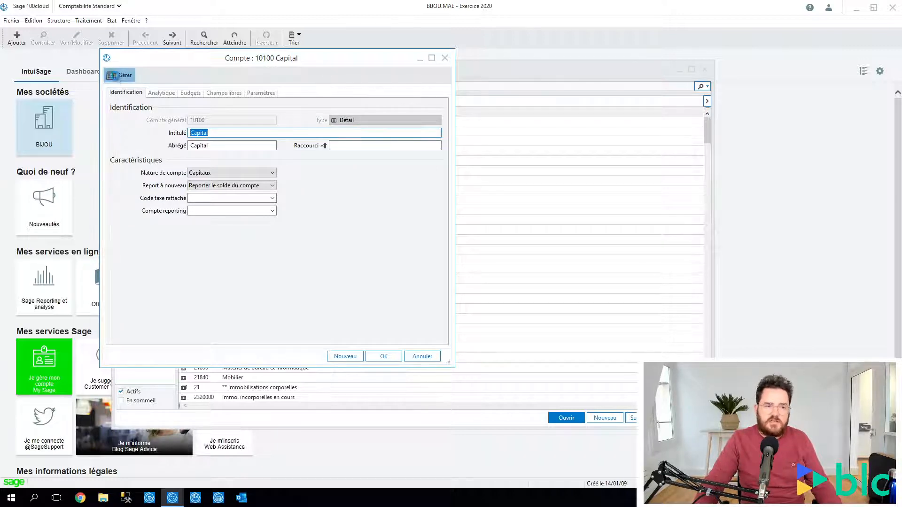
pyautogui.click(112, 76)
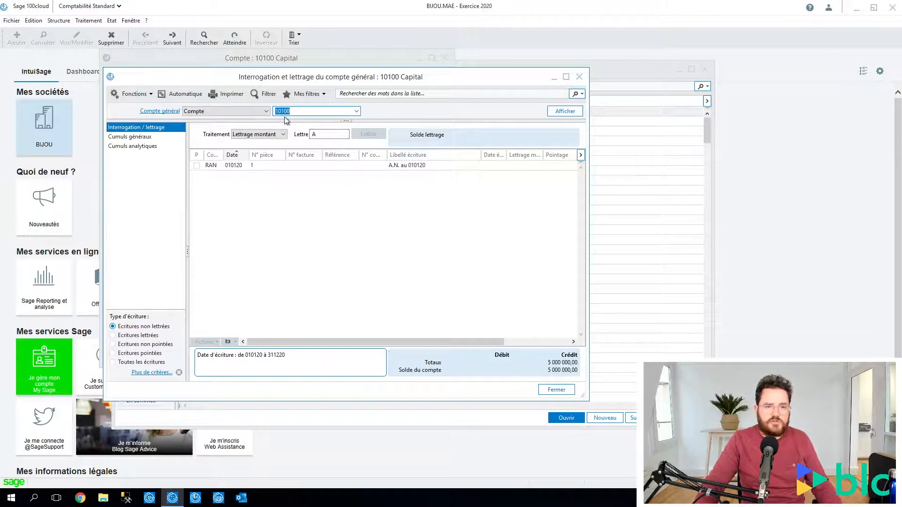
pyautogui.click(95, 21)
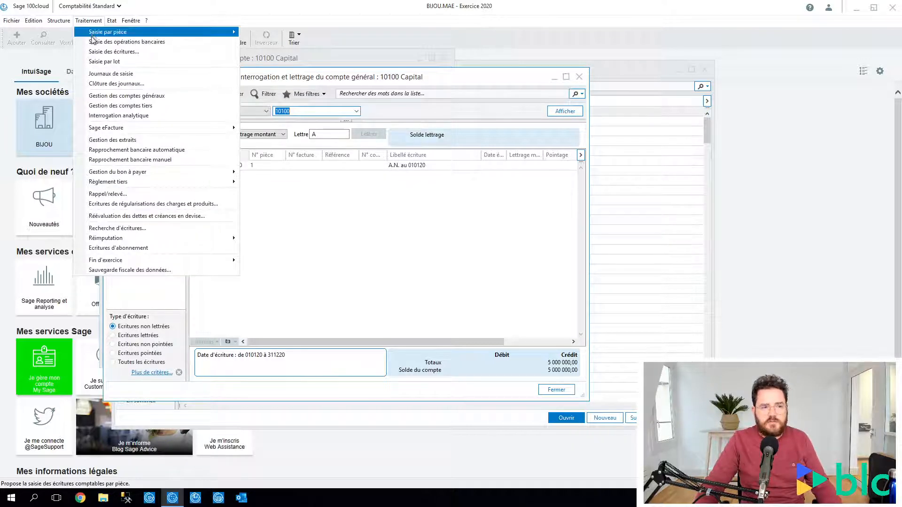
pyautogui.click(187, 97)
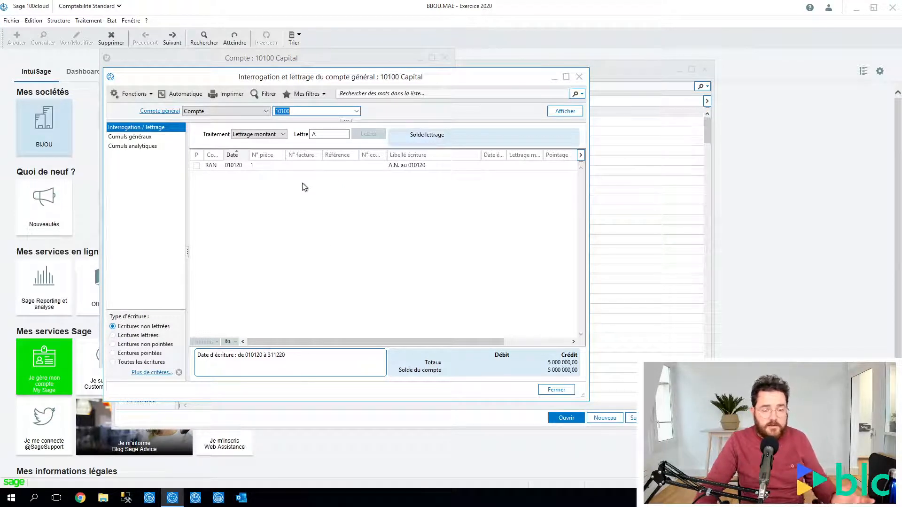
# Examine the entry-type filters and additional selection criteria, then close the query and the account record
pyautogui.click(146, 344)
pyautogui.click(144, 327)
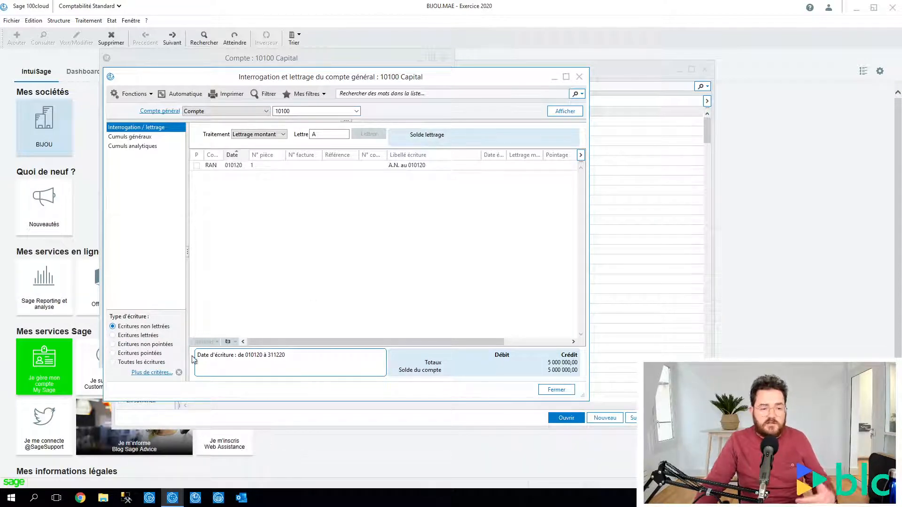
pyautogui.click(167, 373)
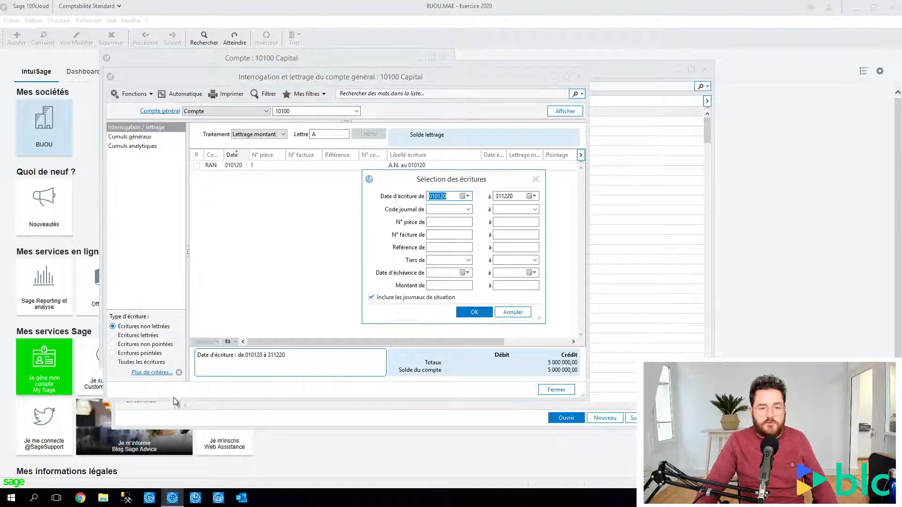
pyautogui.click(535, 179)
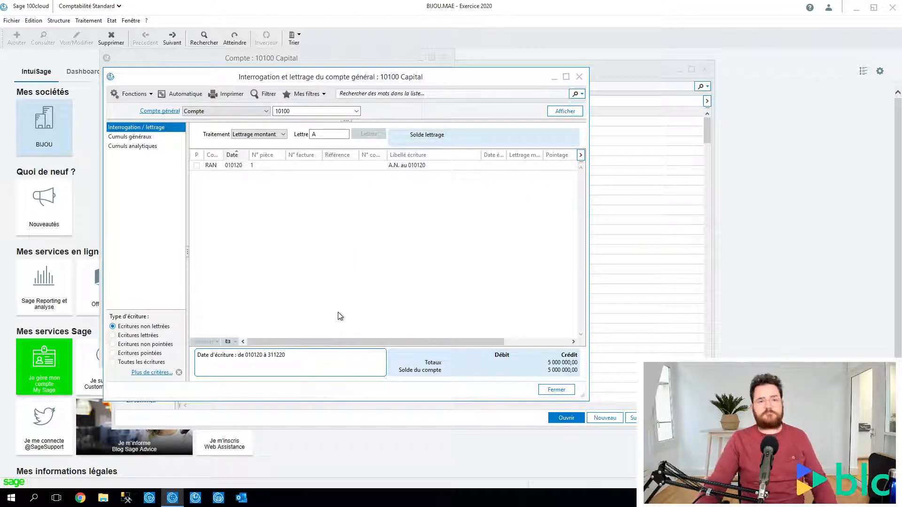
pyautogui.click(579, 77)
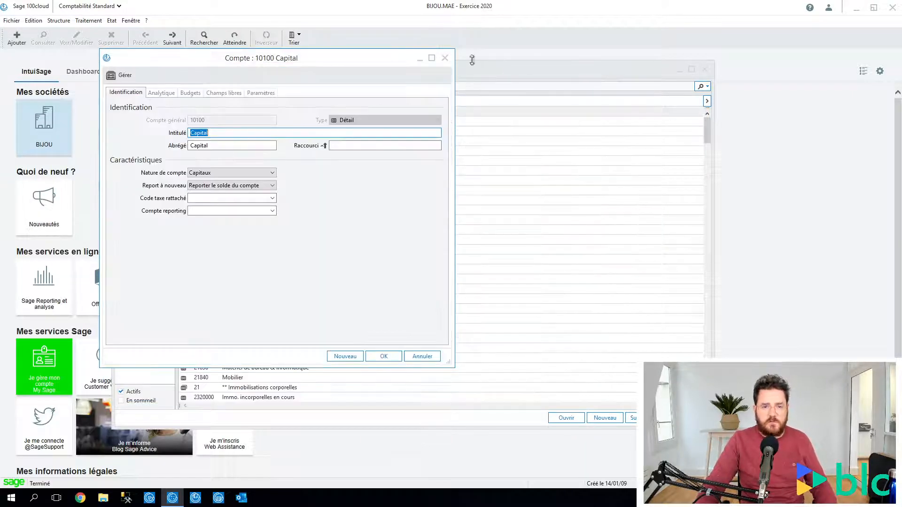
pyautogui.click(448, 57)
# Examine the class 1 accounts between 10610 Réserves légales and the total account 12 Résultat exercice
pyautogui.click(226, 221)
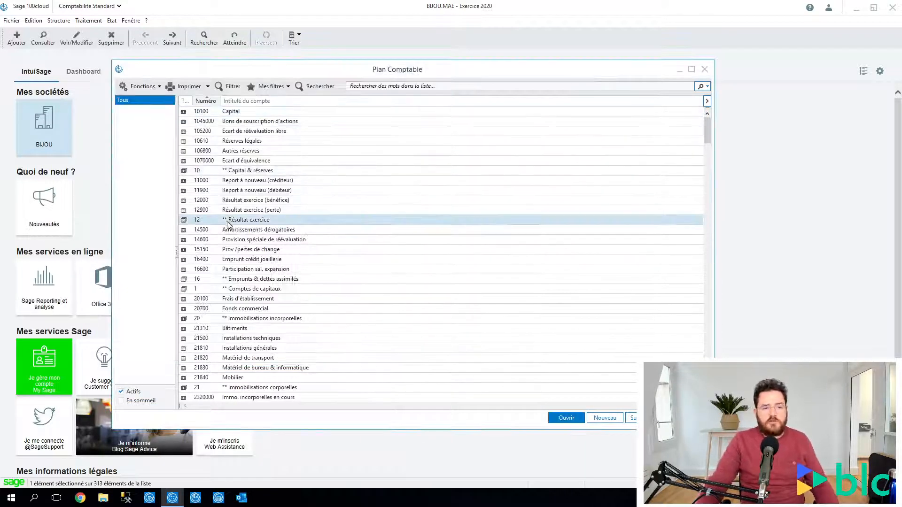
pyautogui.click(226, 192)
pyautogui.click(197, 142)
pyautogui.click(210, 212)
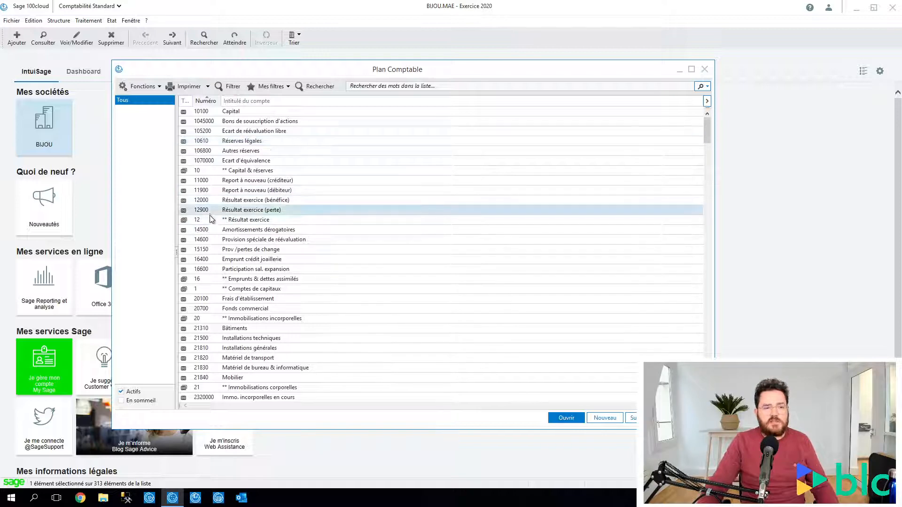
pyautogui.click(212, 220)
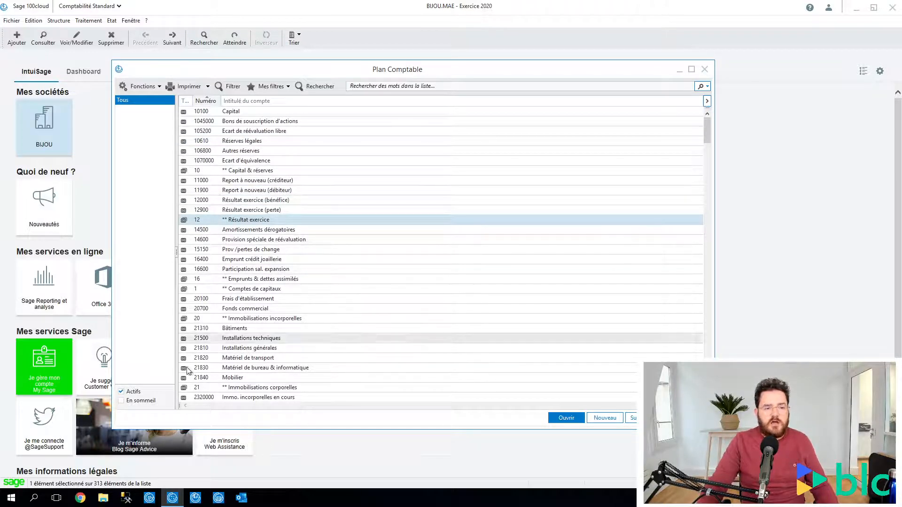
pyautogui.click(211, 182)
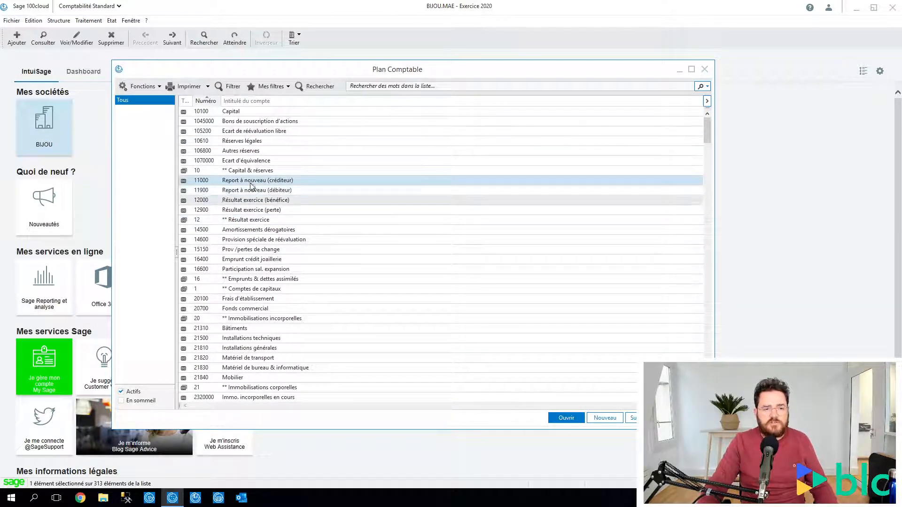
pyautogui.click(208, 211)
pyautogui.click(210, 144)
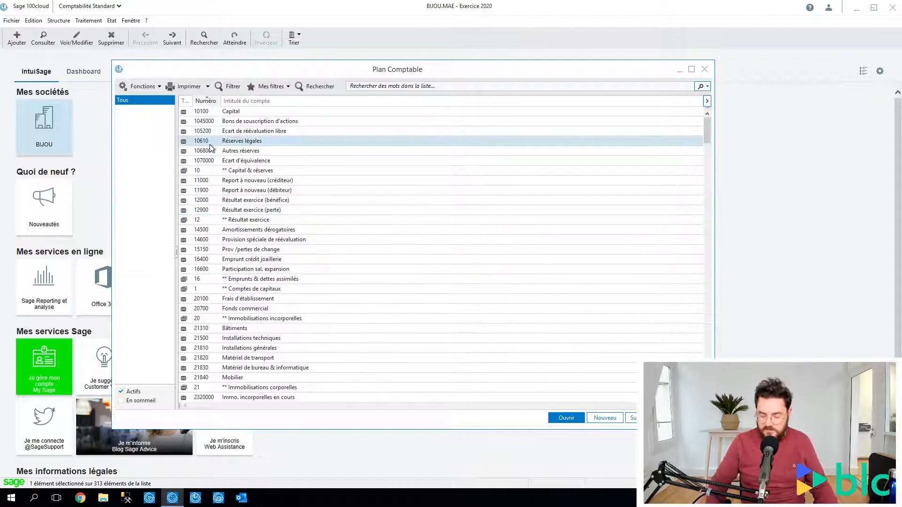
# Locate account 622600 Honoraires in the chart of accounts using the number 6226 and view its neighbouring accounts
pyautogui.write('6226')
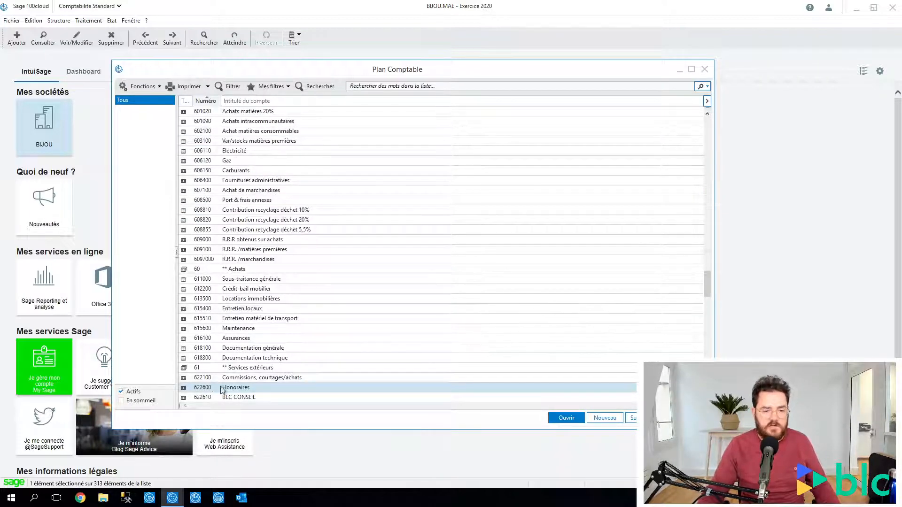
pyautogui.scroll(-1, 707, 284)
pyautogui.scroll(-2, 441, 256)
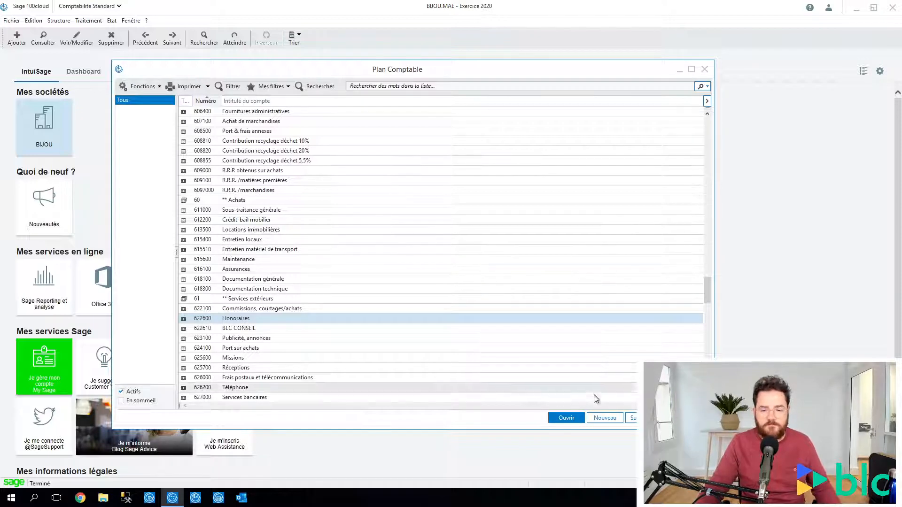
# Create general account 622620 titled Honoraires EC with the creation assistant, choosing to validate the account and quit the assistant
pyautogui.click(603, 419)
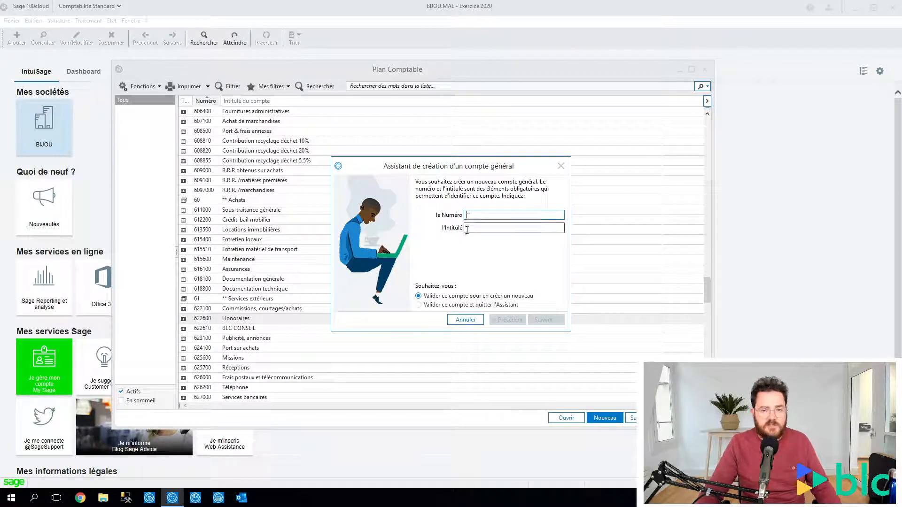
pyautogui.click(467, 230)
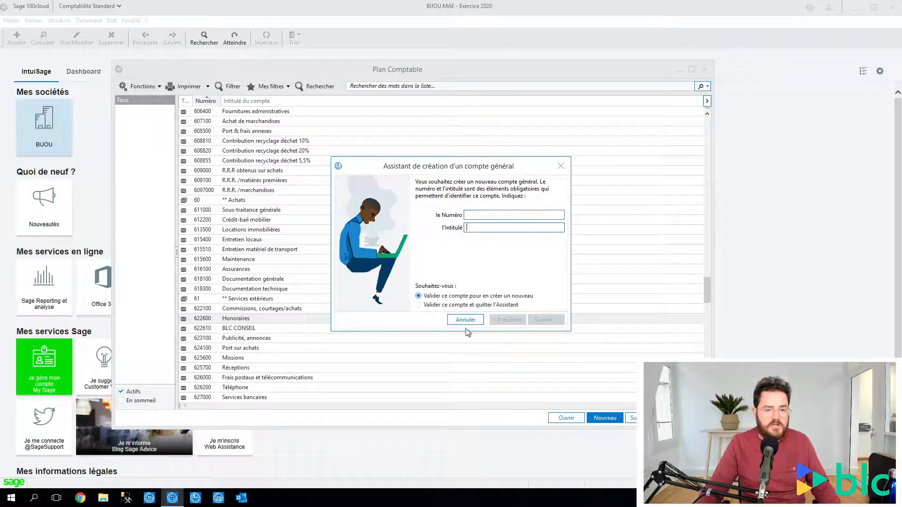
pyautogui.click(482, 214)
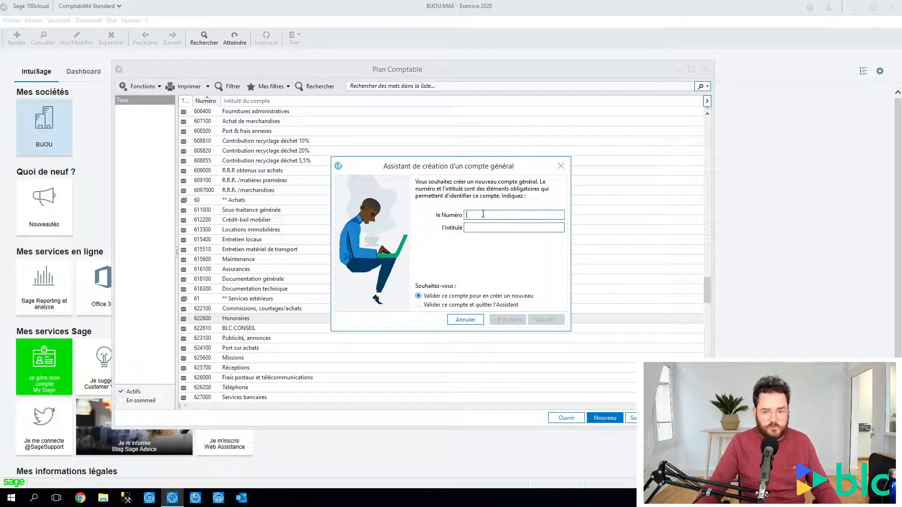
pyautogui.write('622620')
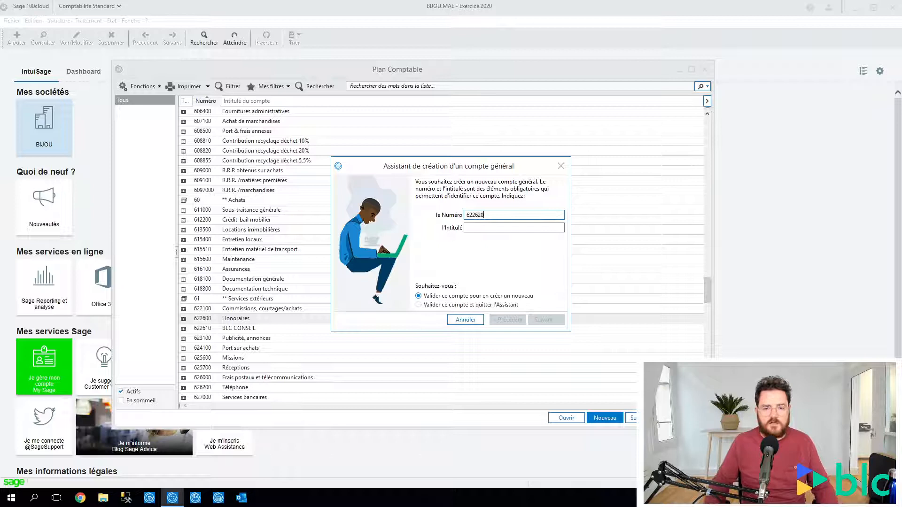
pyautogui.press('Tab')
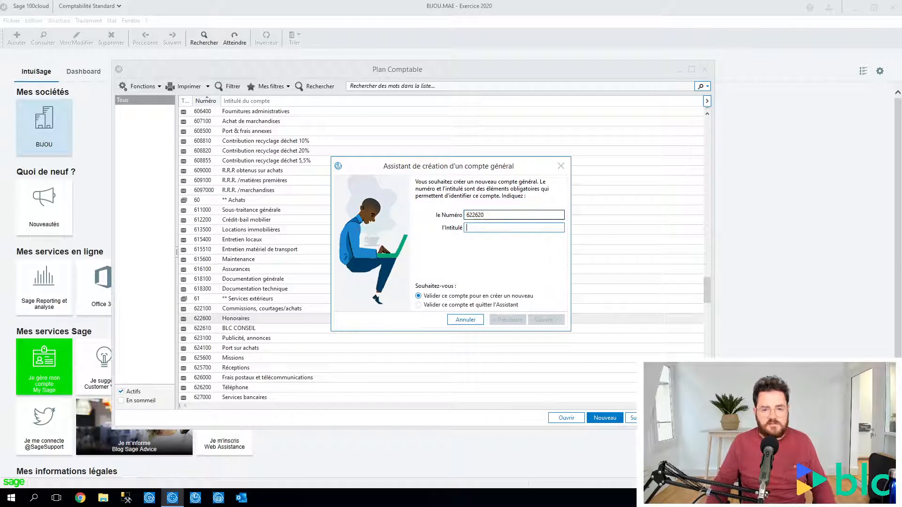
pyautogui.write('o')
pyautogui.press('BackSpace')
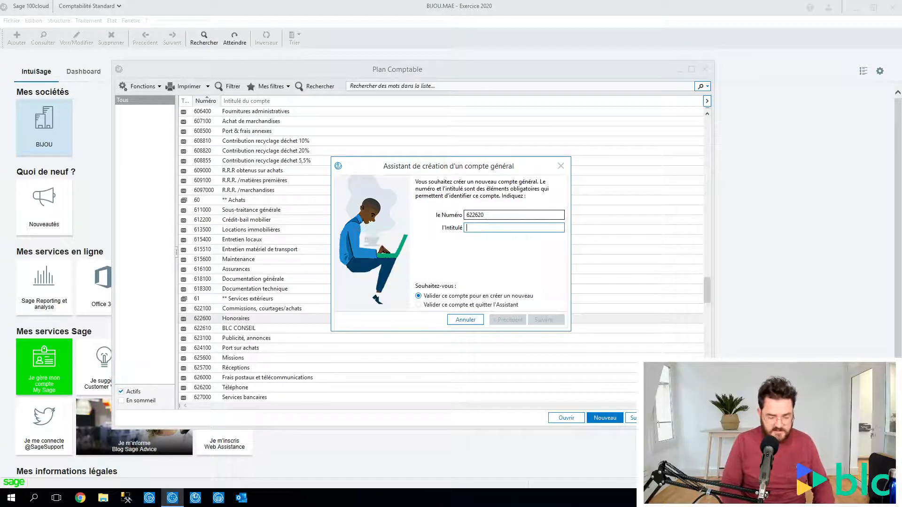
pyautogui.write('Honoraires ')
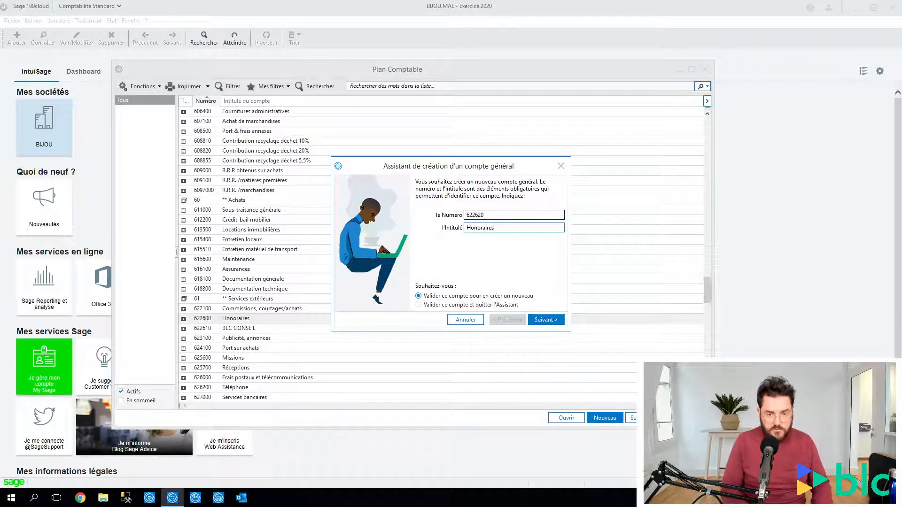
pyautogui.write('EC')
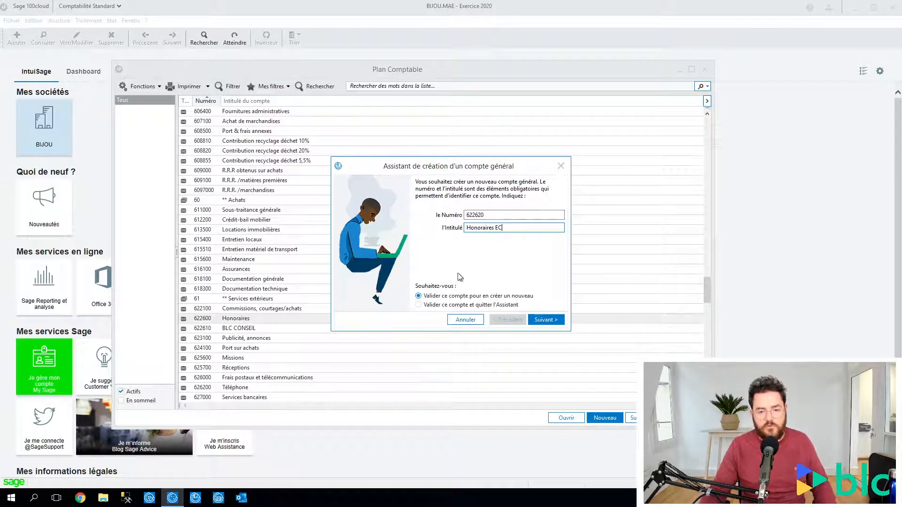
pyautogui.click(426, 305)
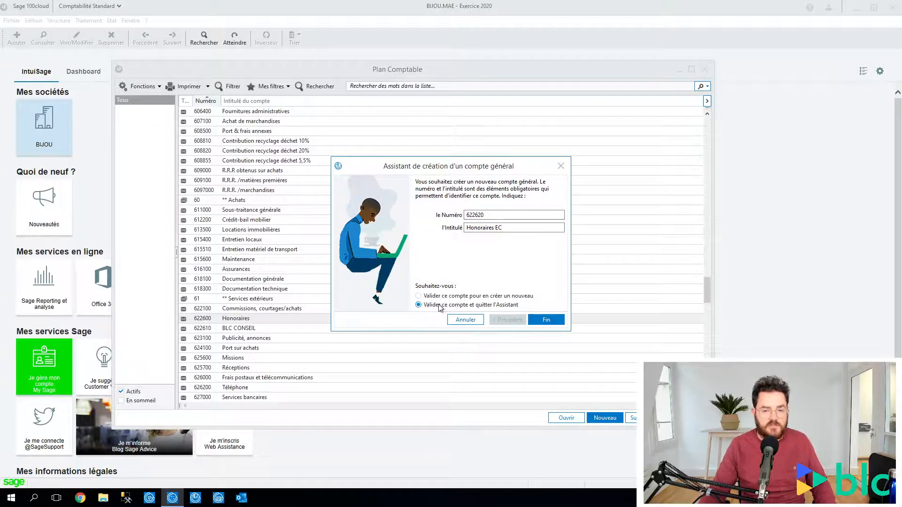
pyautogui.click(545, 319)
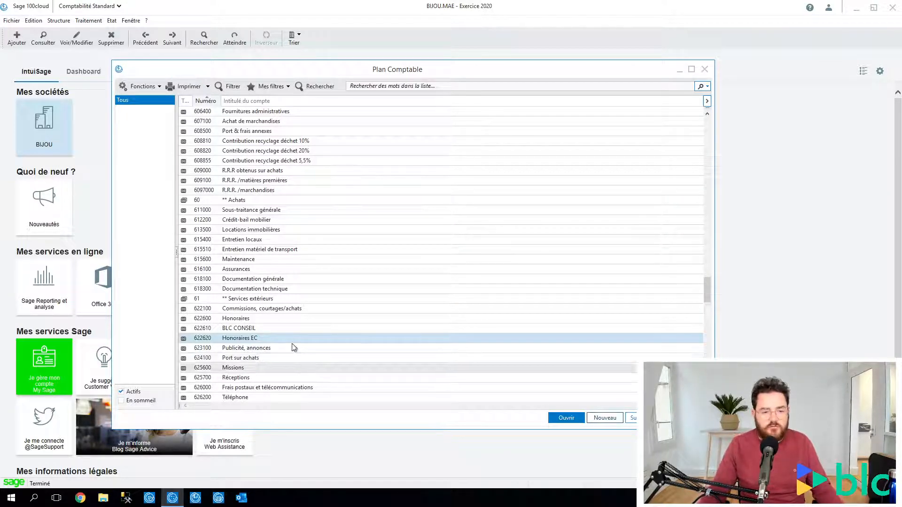
# Examine the identification, printing and processing options in the Honoraires EC account record, then close the record
pyautogui.doubleClick(241, 340)
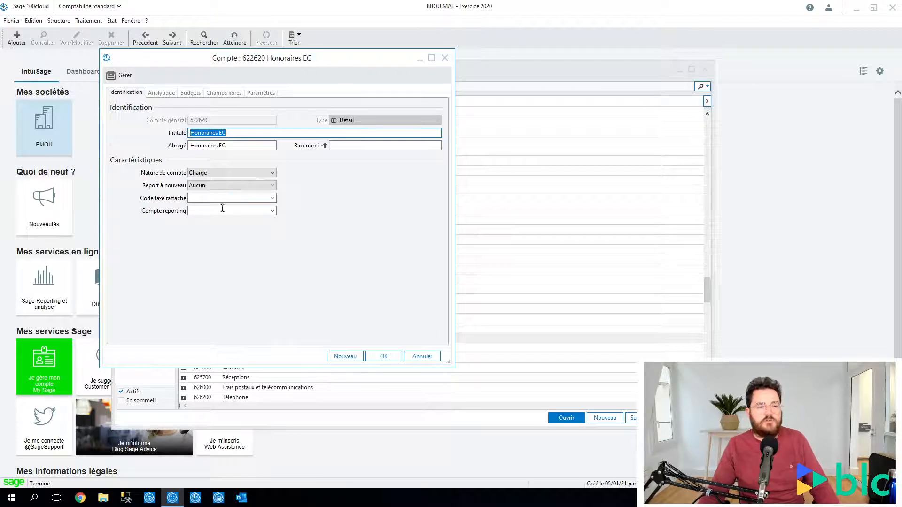
pyautogui.click(266, 93)
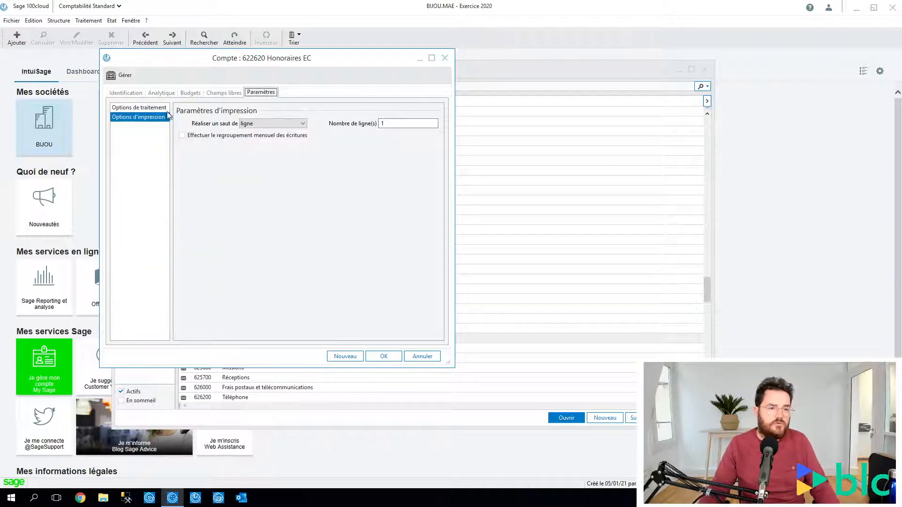
pyautogui.click(139, 107)
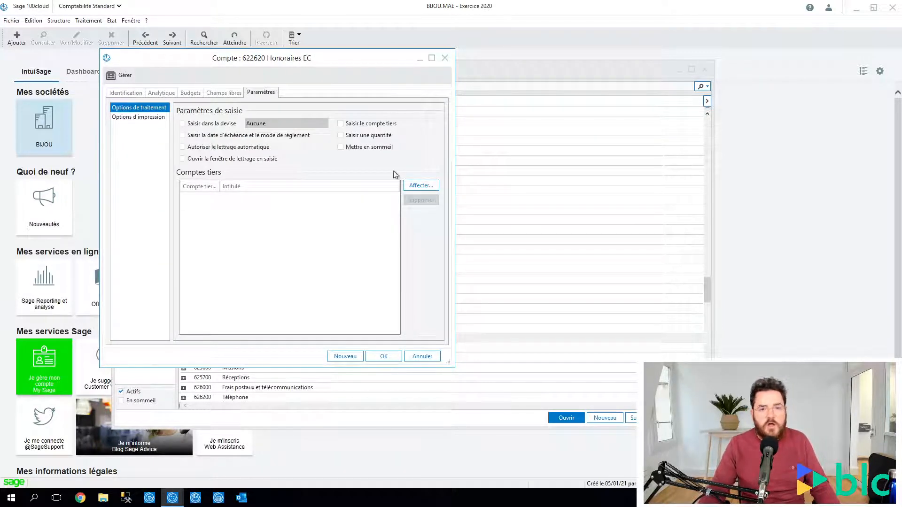
pyautogui.click(445, 58)
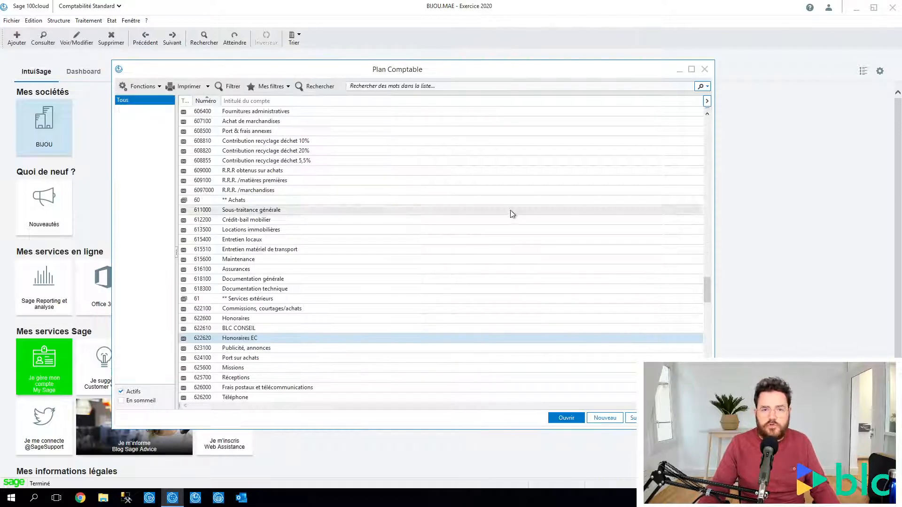
# Close the chart of accounts and turn off assistant mode (Mode assistant)
pyautogui.click(704, 69)
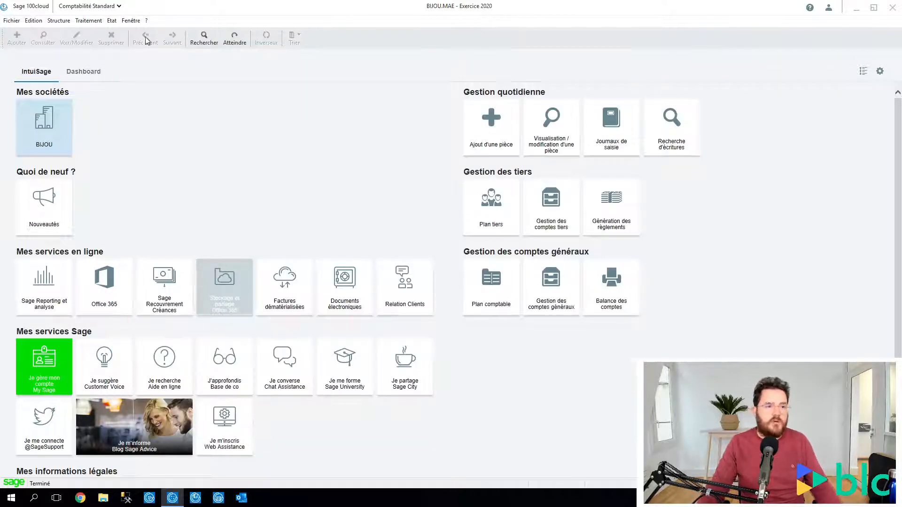
pyautogui.click(131, 20)
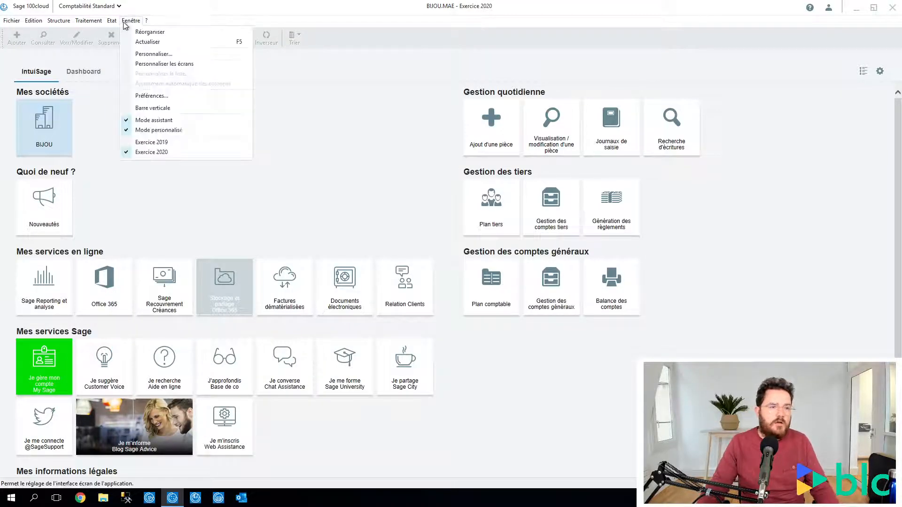
pyautogui.click(164, 120)
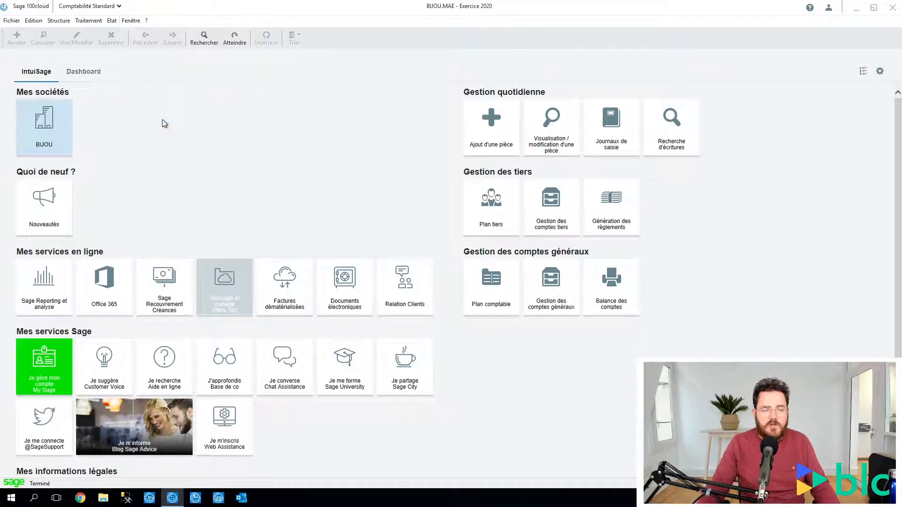
# Reopen the chart of accounts and locate the Honoraires accounts using the number 6226
pyautogui.click(59, 20)
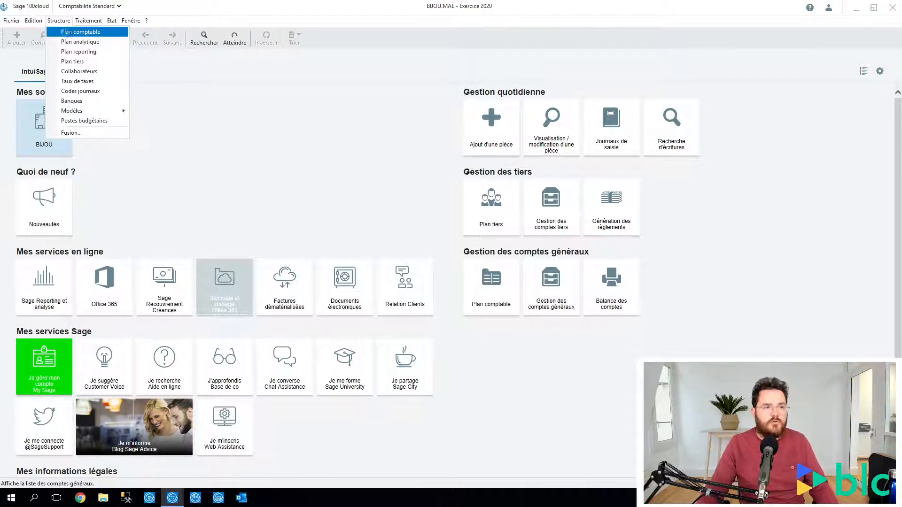
pyautogui.click(75, 30)
pyautogui.click(238, 239)
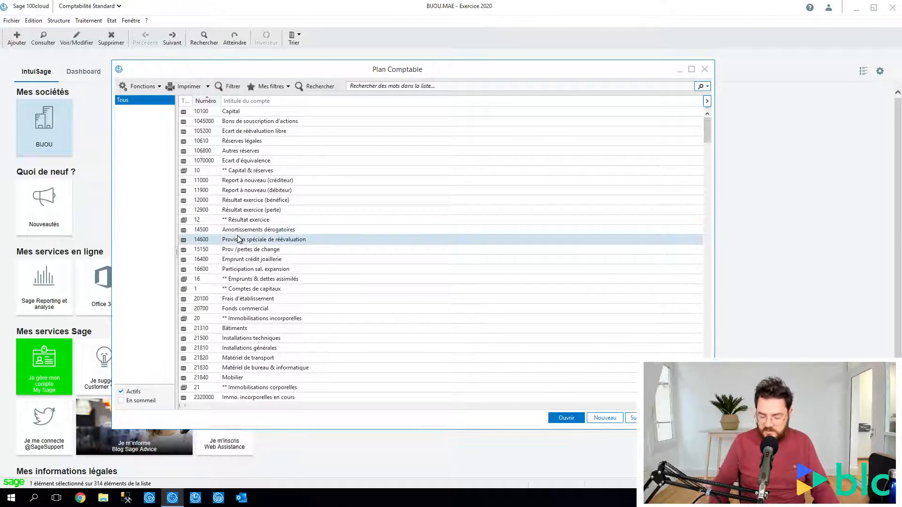
pyautogui.write('6226')
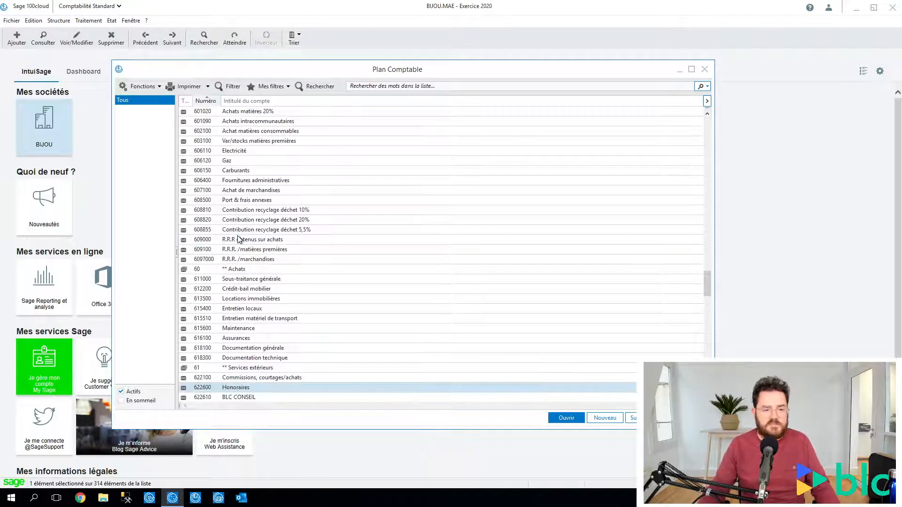
pyautogui.scroll(-3, 243, 256)
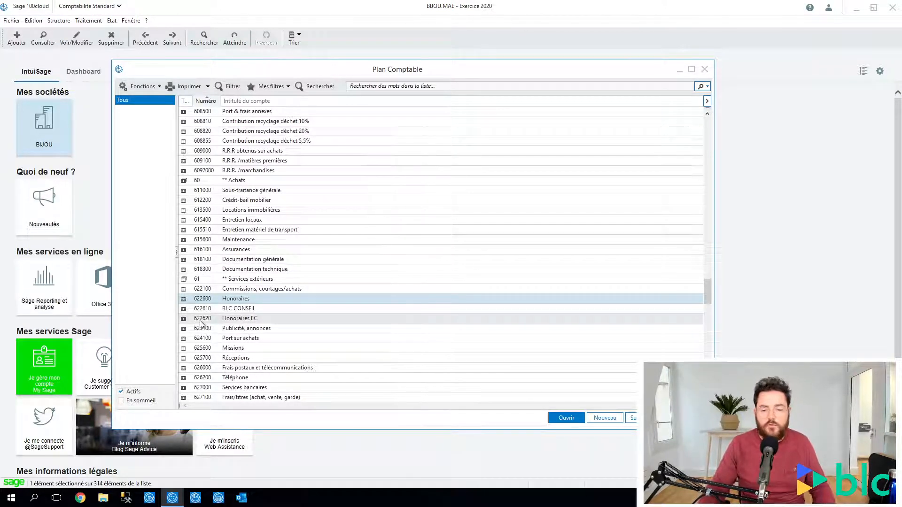
# Start a new general account numbered 622630 with the type Détail
pyautogui.click(606, 417)
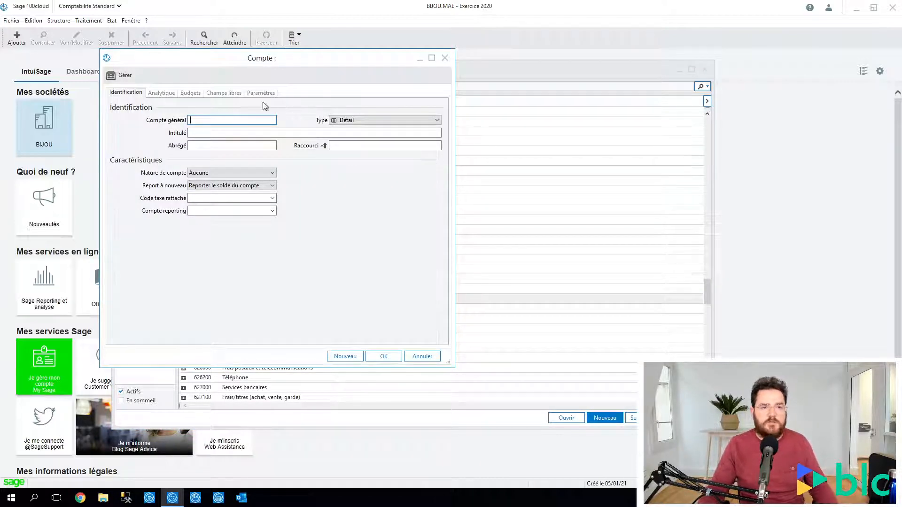
pyautogui.moveTo(237, 62); pyautogui.dragTo(299, 90)
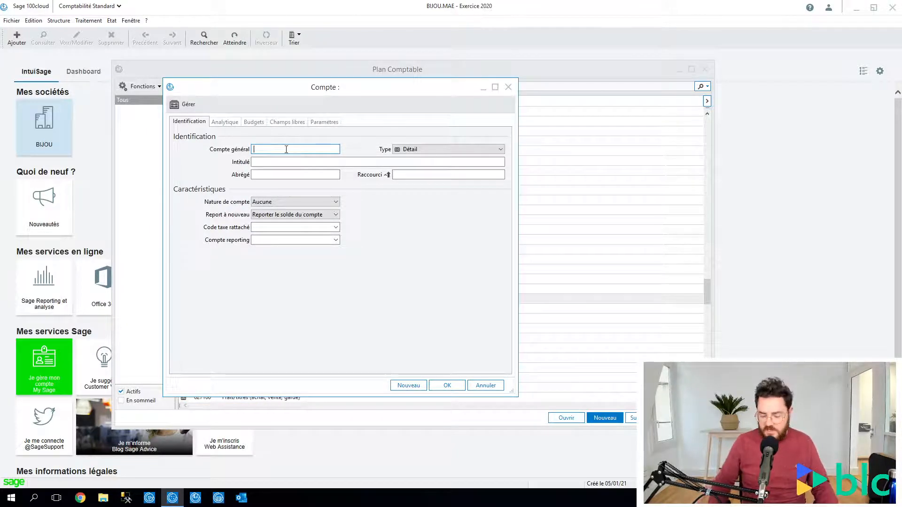
pyautogui.write('622630')
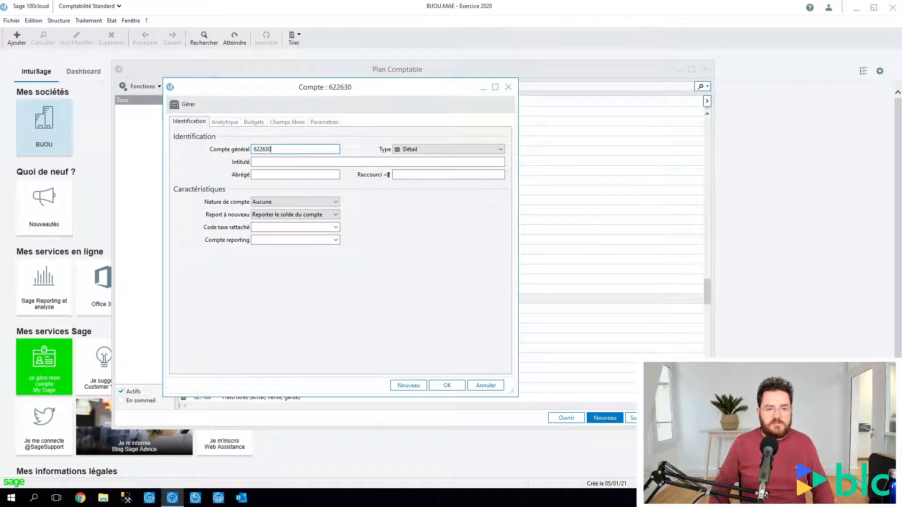
pyautogui.press('Tab')
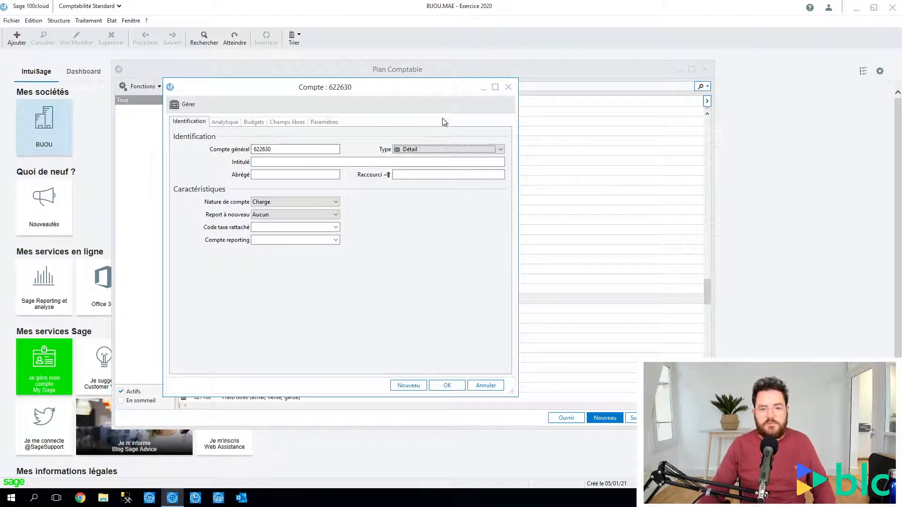
pyautogui.click(435, 150)
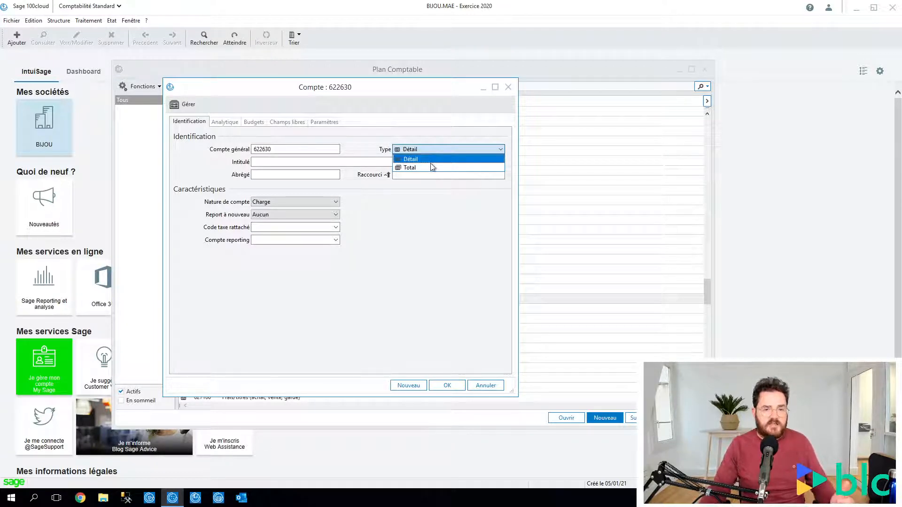
pyautogui.click(425, 159)
# Title the new account Honoraires CAC and accept the same text as its short name
pyautogui.click(350, 160)
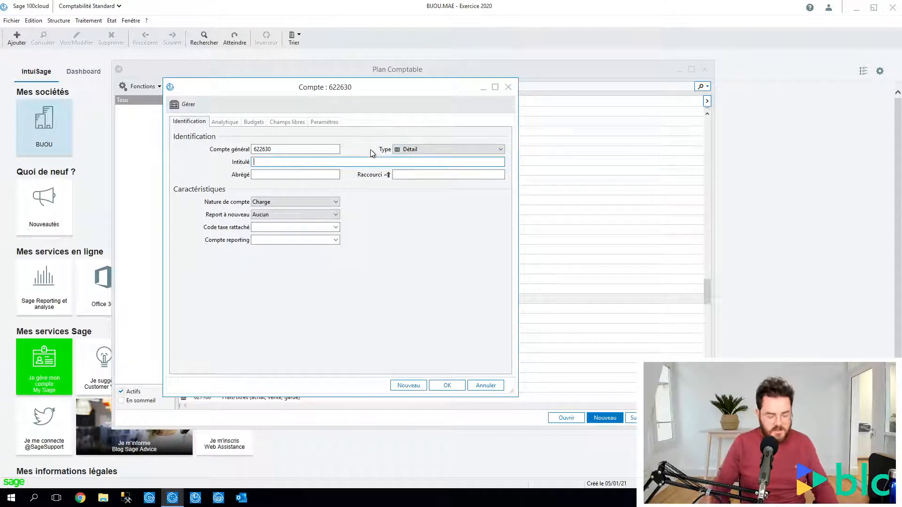
pyautogui.write('Honoraire')
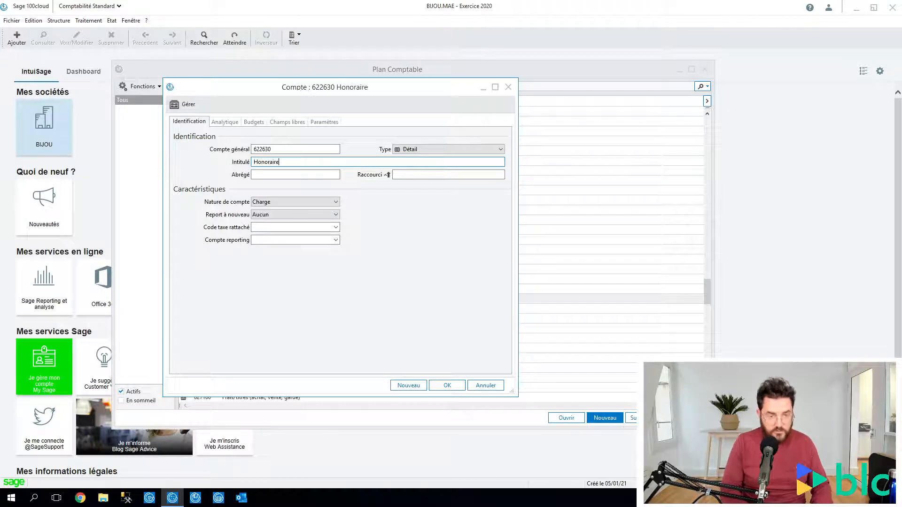
pyautogui.write('s CAC')
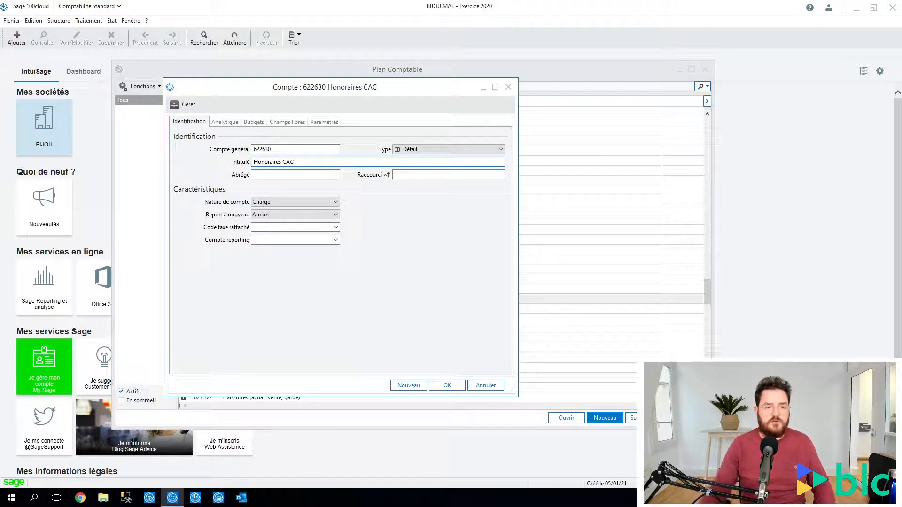
pyautogui.press('Tab')
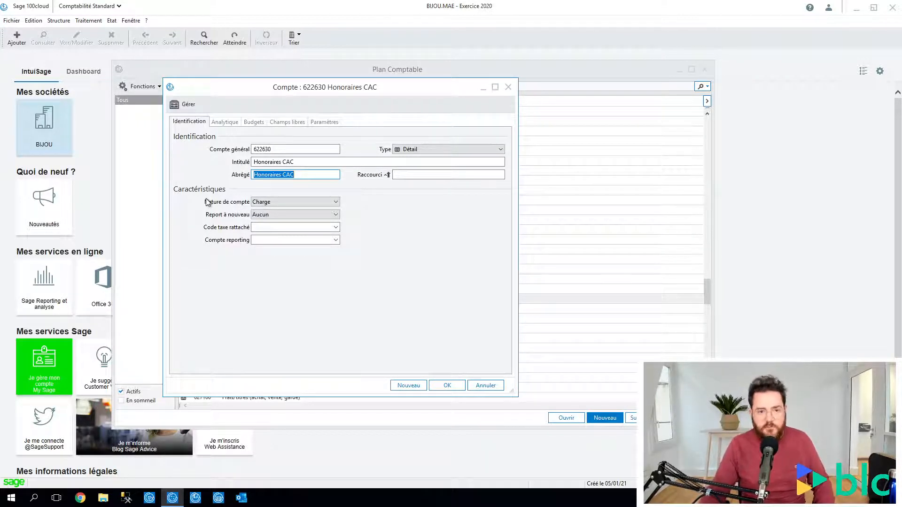
pyautogui.press('Tab')
pyautogui.press('Tab')
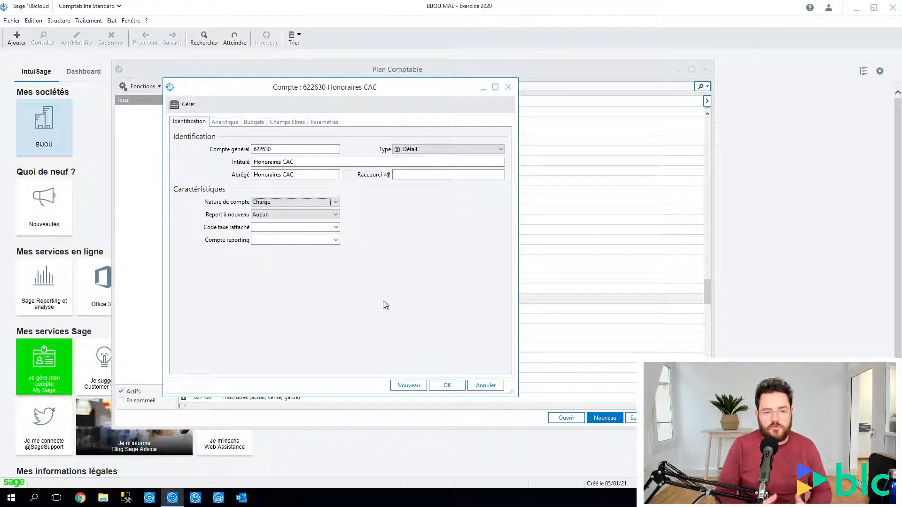
# Examine the available account natures for the new account and choose Charge
pyautogui.click(336, 202)
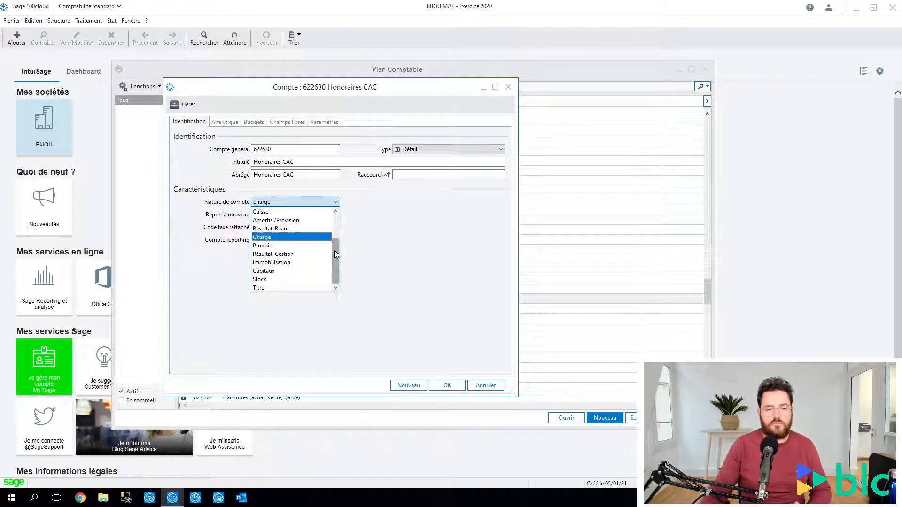
pyautogui.moveTo(334, 250); pyautogui.dragTo(338, 215)
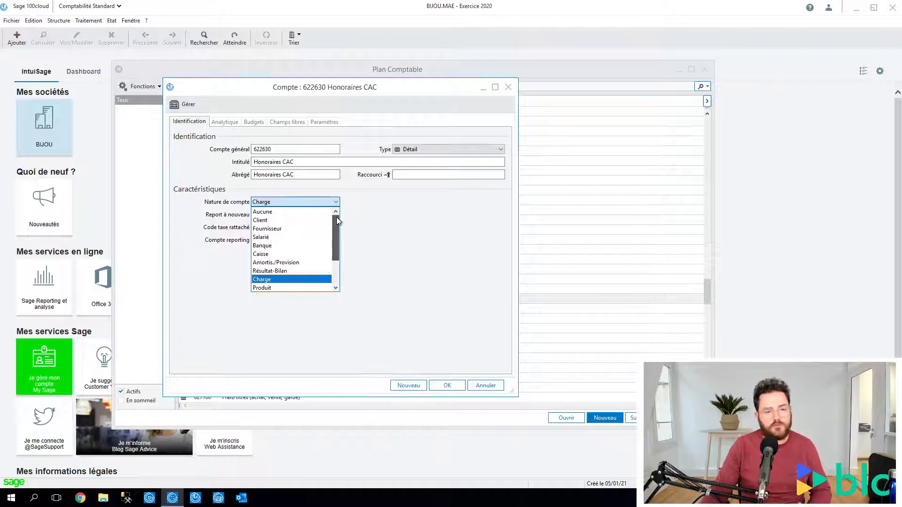
pyautogui.moveTo(337, 221); pyautogui.dragTo(332, 251)
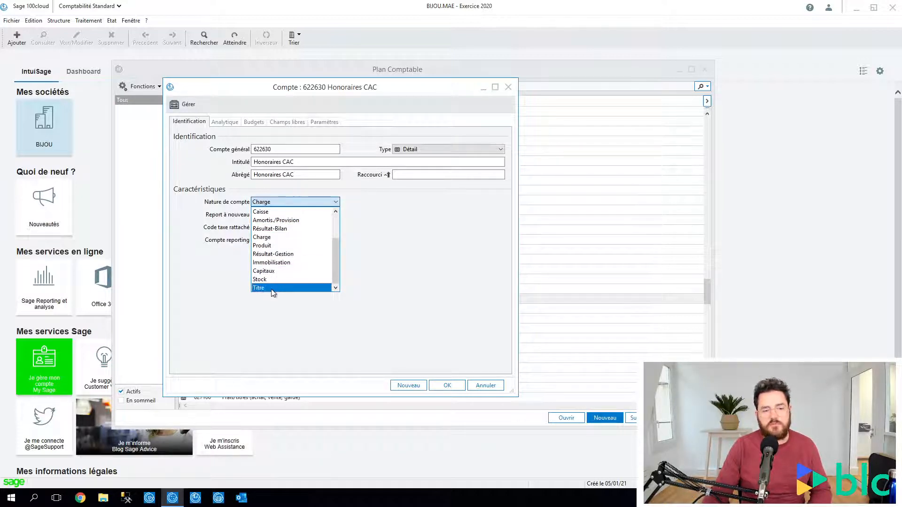
pyautogui.click(288, 237)
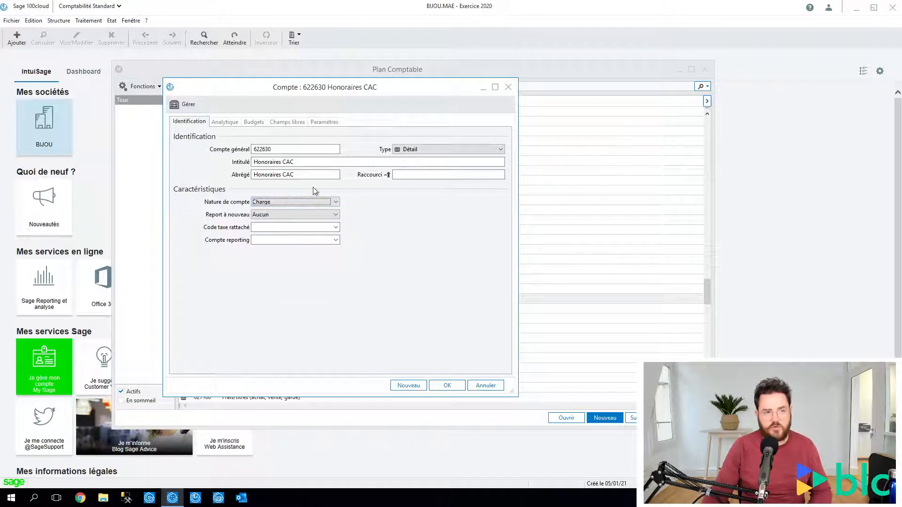
# Examine the number range and entry options defined for the Charge nature in the company's general account parameters, and close them without changes
pyautogui.click(12, 20)
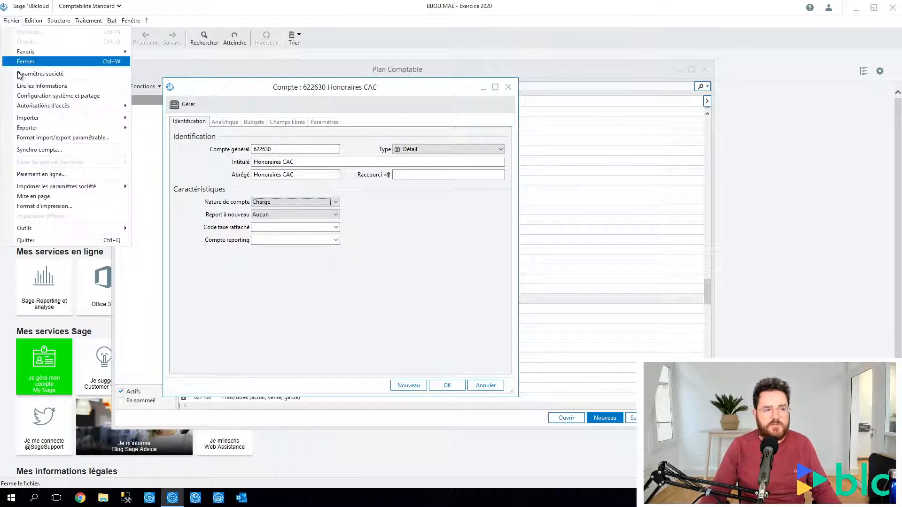
pyautogui.click(40, 73)
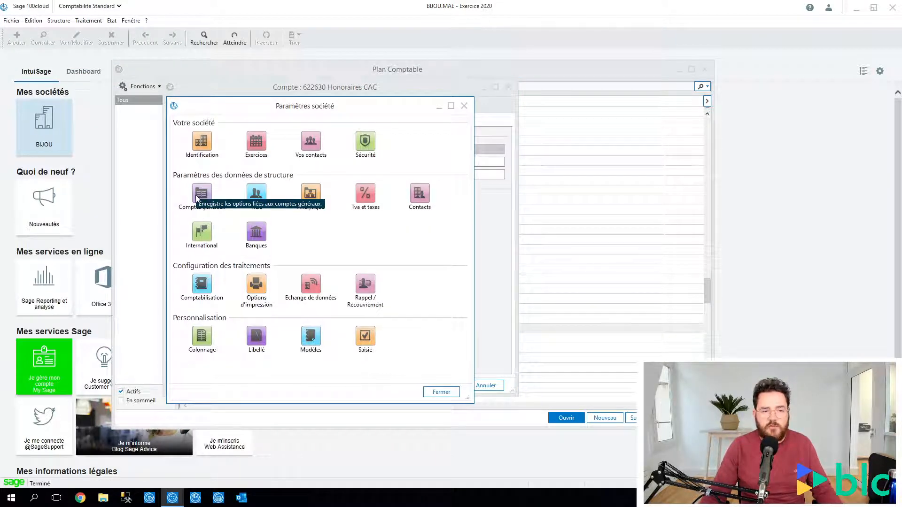
pyautogui.click(199, 197)
pyautogui.click(197, 149)
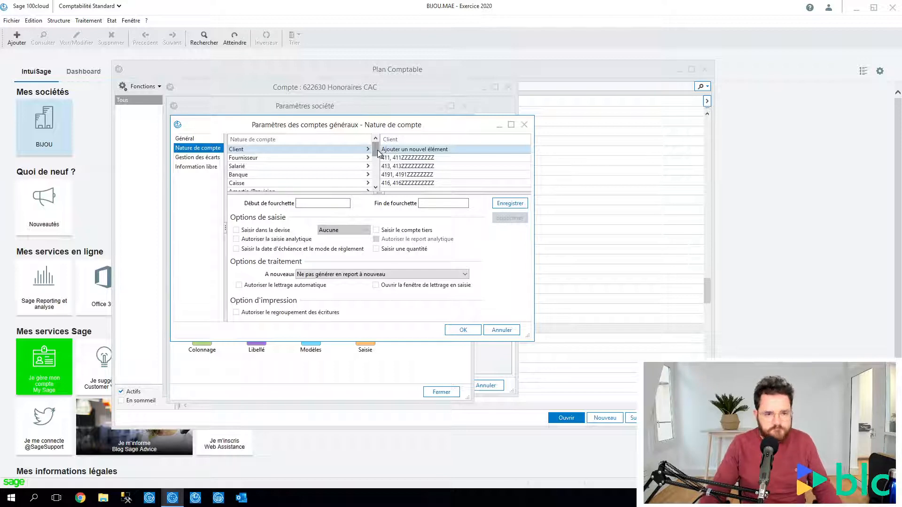
pyautogui.moveTo(376, 150); pyautogui.dragTo(377, 165)
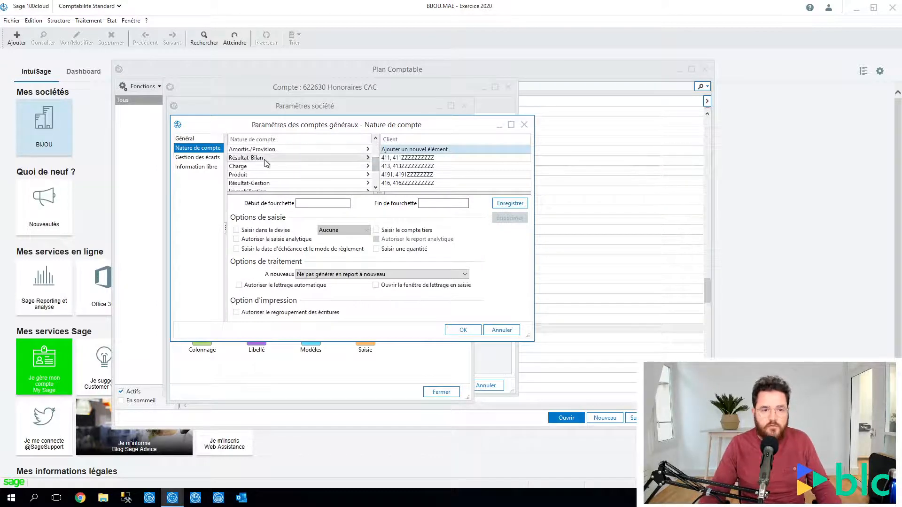
pyautogui.click(253, 169)
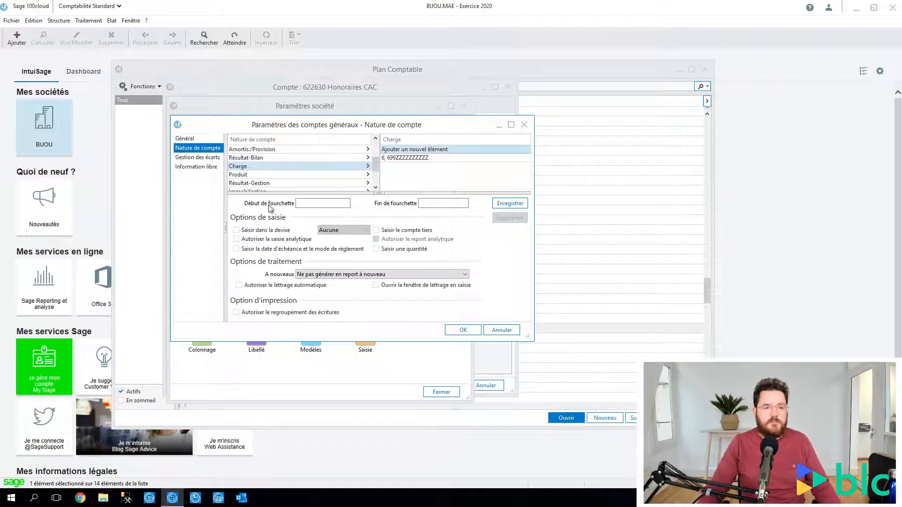
pyautogui.click(404, 160)
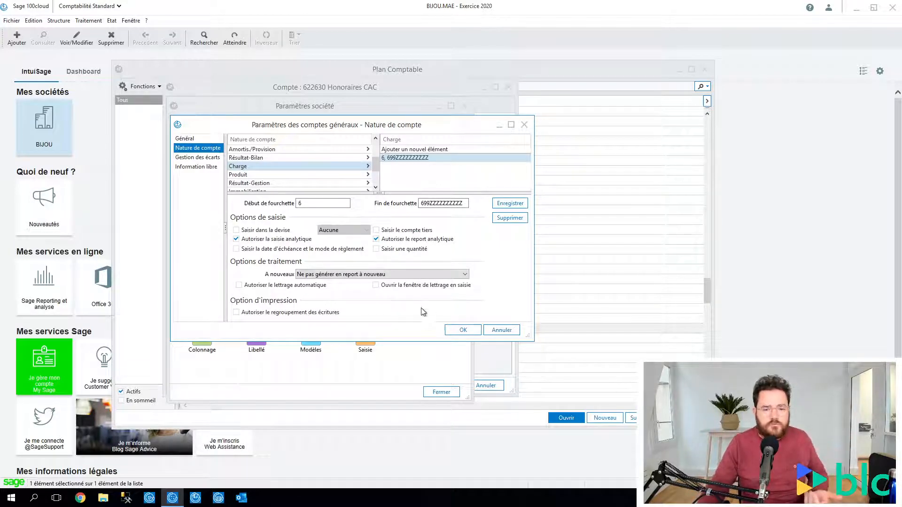
pyautogui.click(501, 330)
pyautogui.click(441, 393)
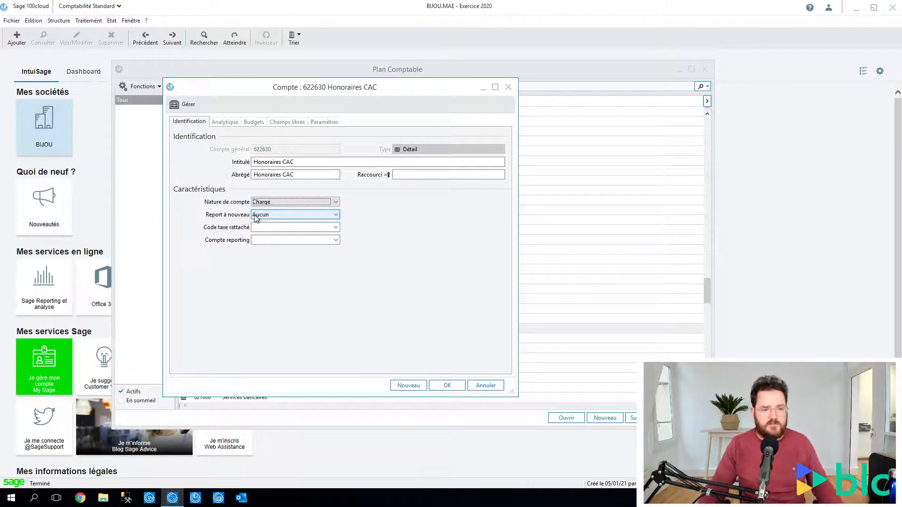
# Try Reporter le solde du compte as the Report à nouveau option for account 622630, and set it back to Aucun
pyautogui.click(300, 213)
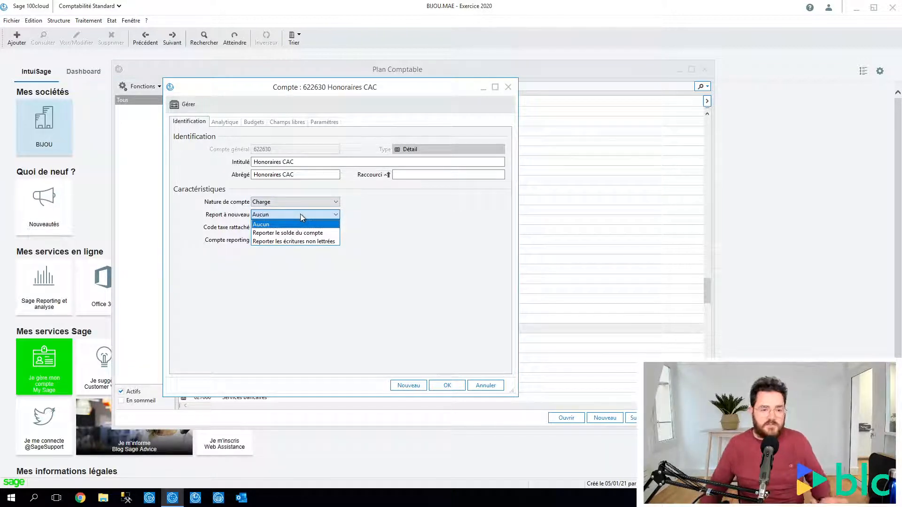
pyautogui.click(276, 225)
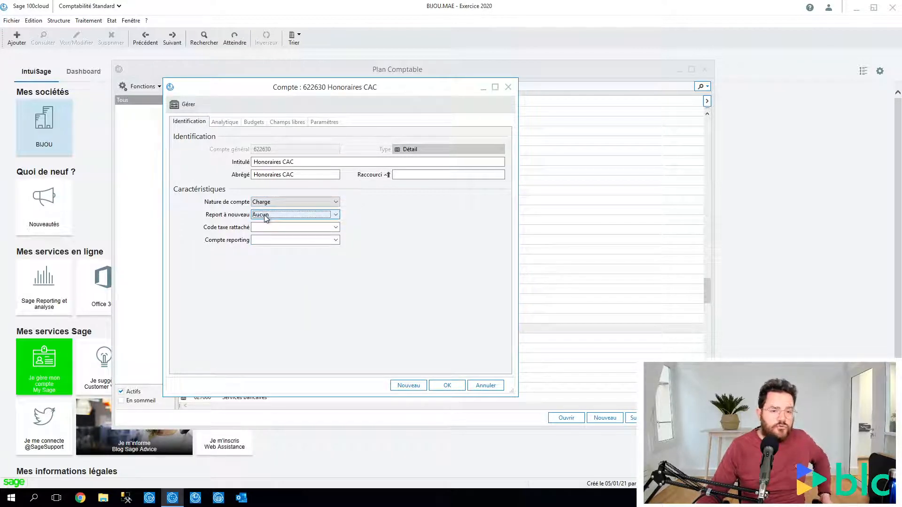
pyautogui.click(265, 218)
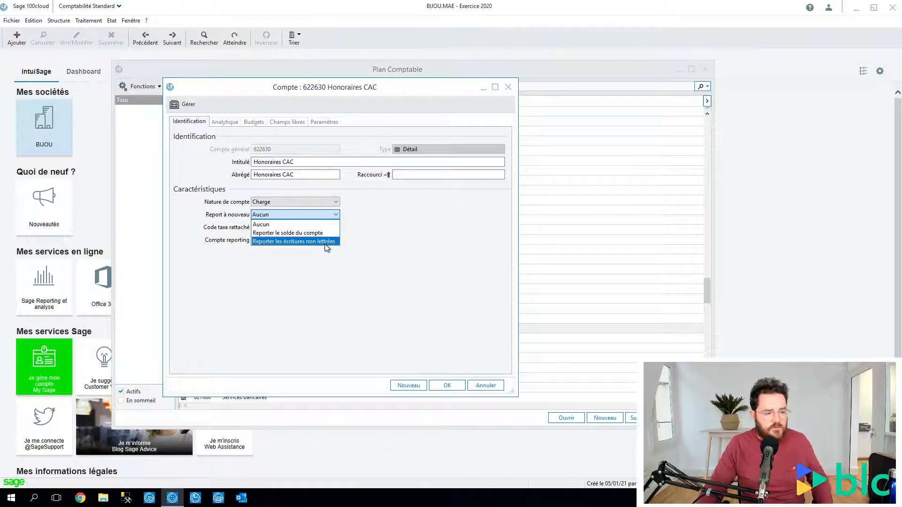
pyautogui.click(301, 234)
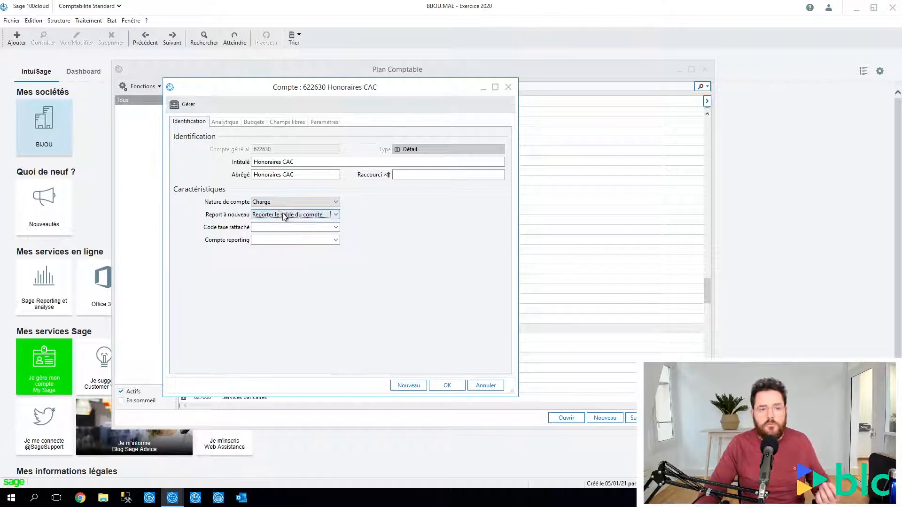
pyautogui.click(305, 215)
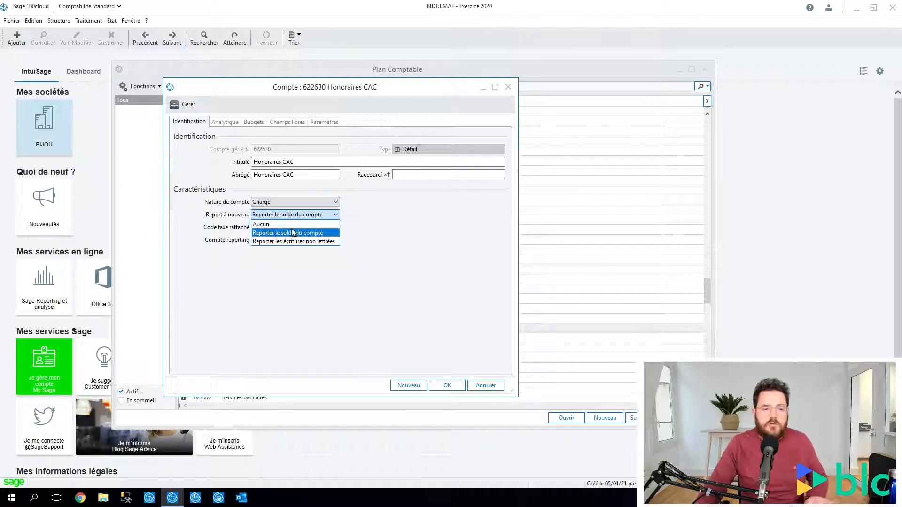
pyautogui.click(299, 234)
pyautogui.click(296, 217)
pyautogui.click(314, 224)
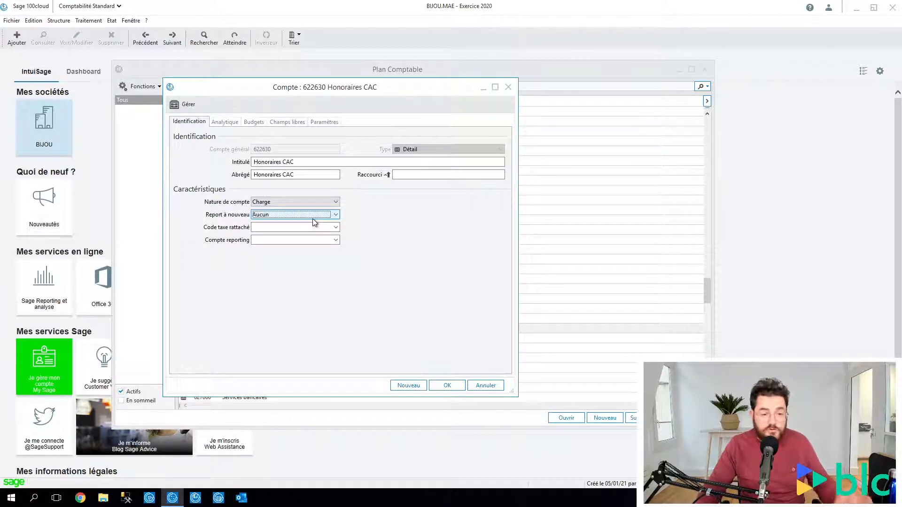
# Compare the Report à nouveau options Reporter le solde du compte and Reporter les écritures non lettrées, ending on Aucun
pyautogui.click(313, 218)
pyautogui.click(306, 233)
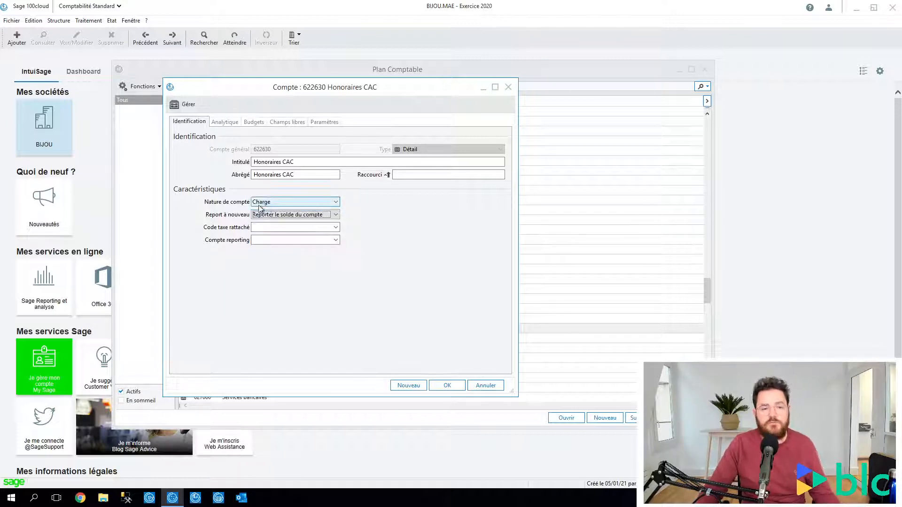
pyautogui.click(306, 219)
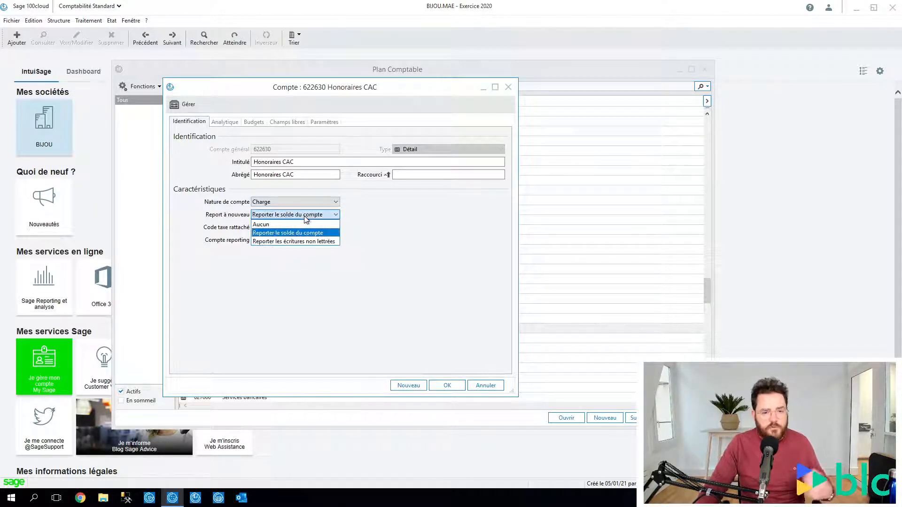
pyautogui.click(295, 241)
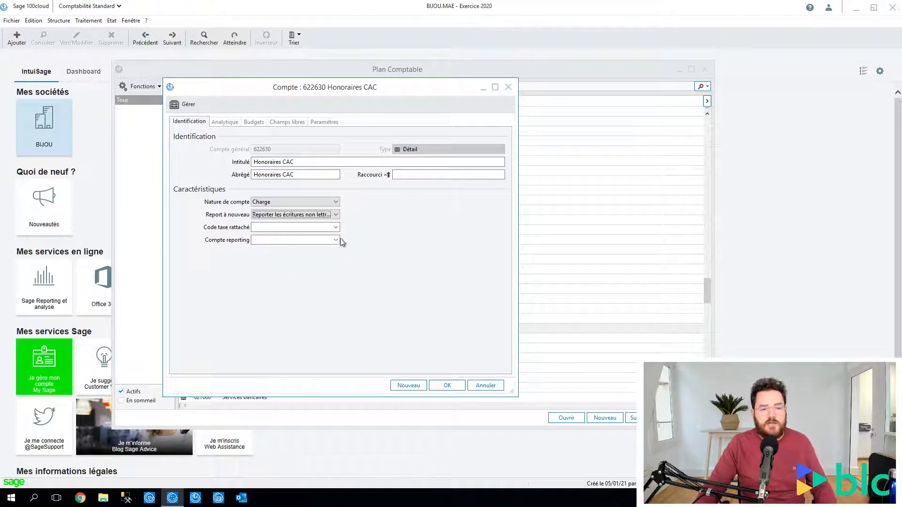
pyautogui.click(335, 214)
pyautogui.click(270, 224)
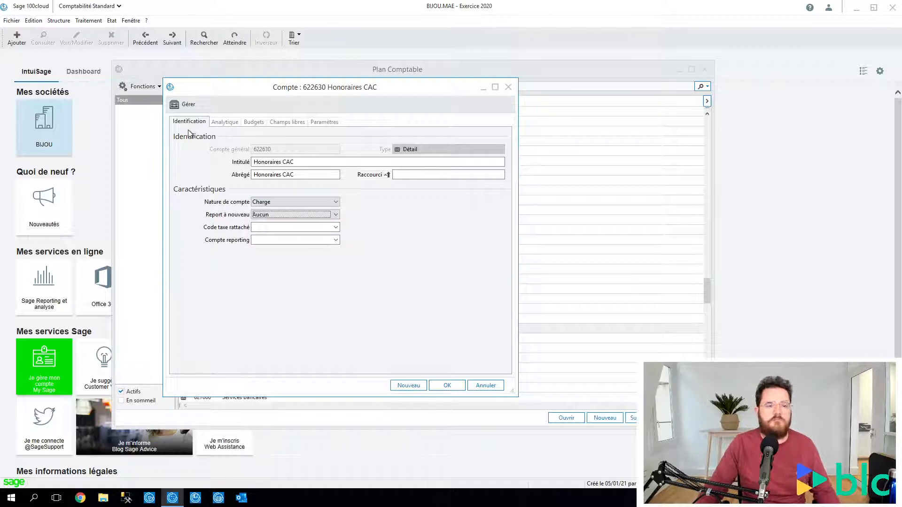
# Allocate 50% of account 622630 to the section 921SI1 Direction commerciale in the Activité analytical plan
pyautogui.click(225, 123)
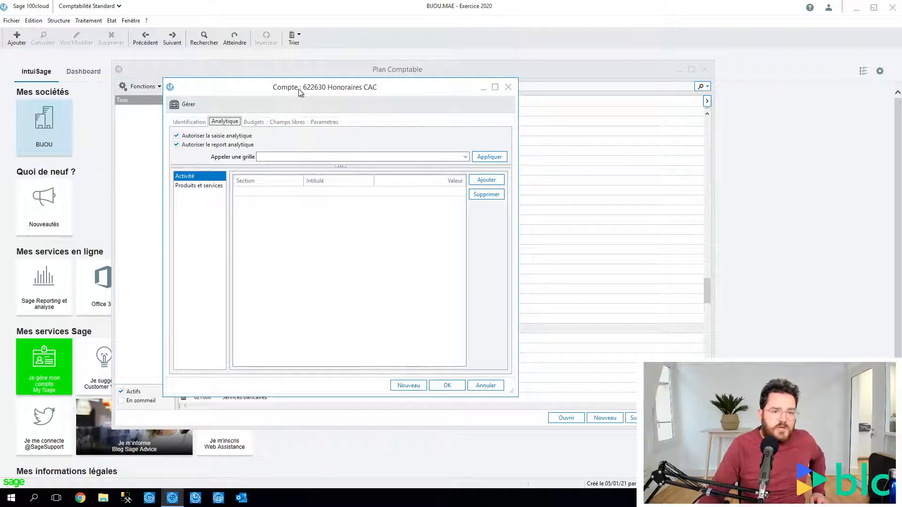
pyautogui.click(279, 192)
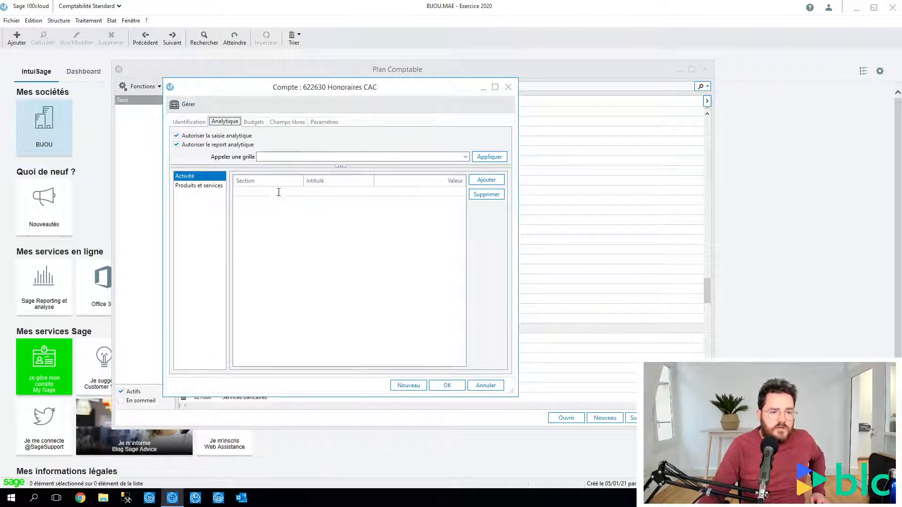
pyautogui.click(299, 194)
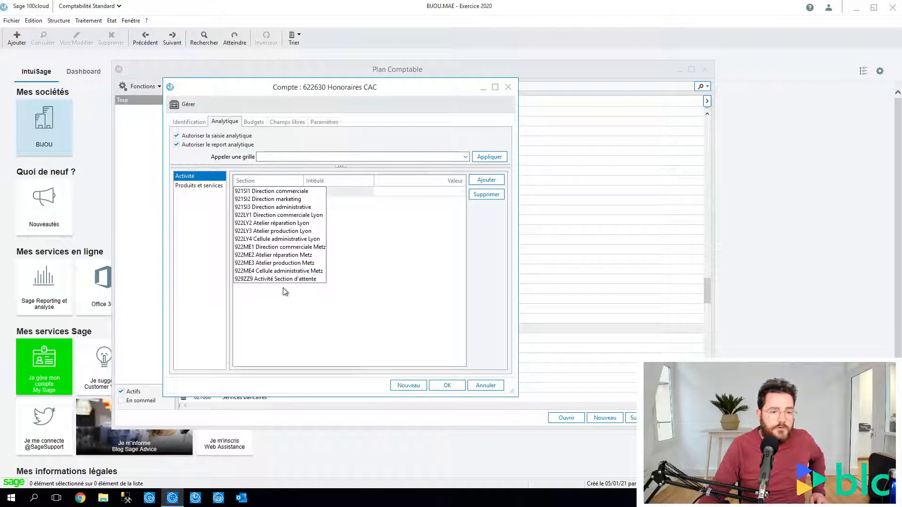
pyautogui.click(282, 191)
pyautogui.click(386, 192)
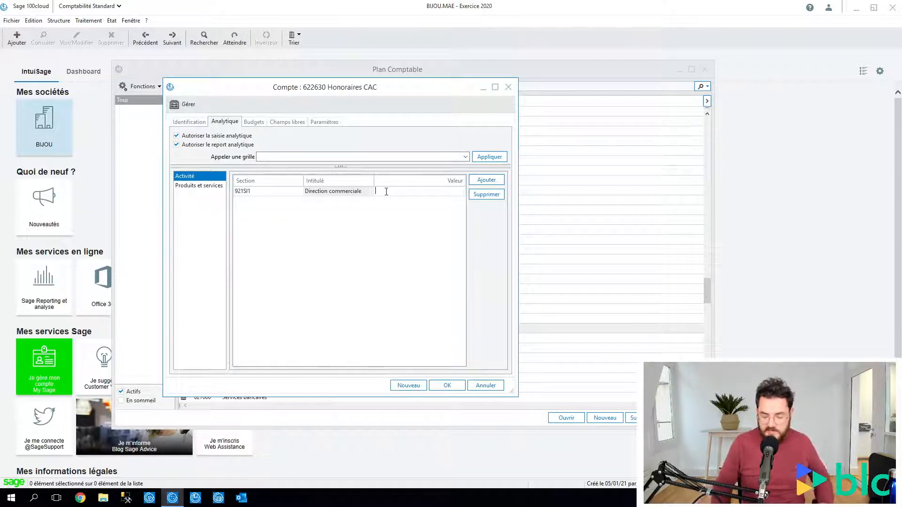
pyautogui.write('50%')
pyautogui.press('Return')
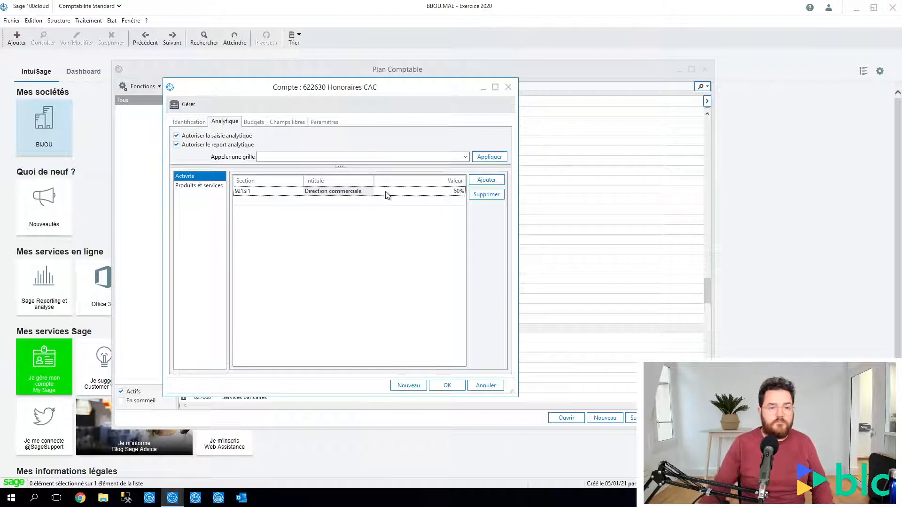
# Add the section 921SI2 Direction marketing to the Activité allocation and accept the automatic balancing value
pyautogui.click(259, 202)
pyautogui.click(300, 202)
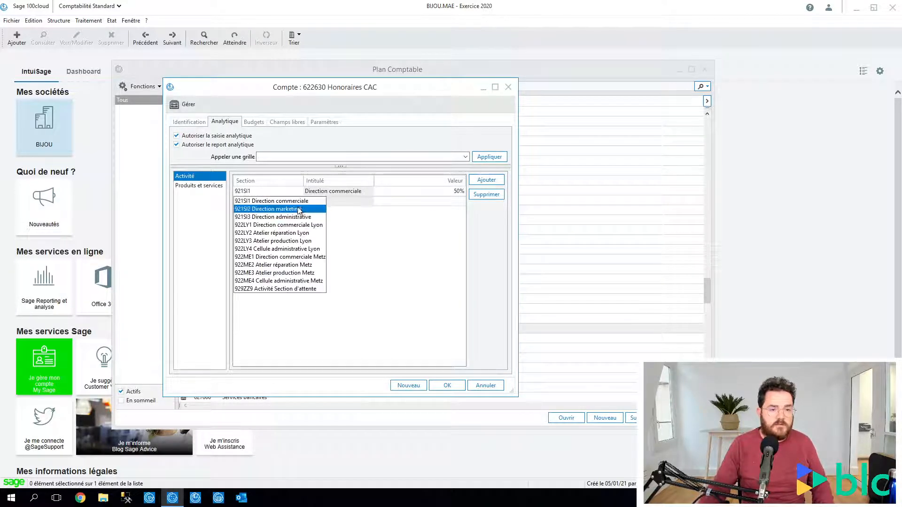
pyautogui.click(299, 209)
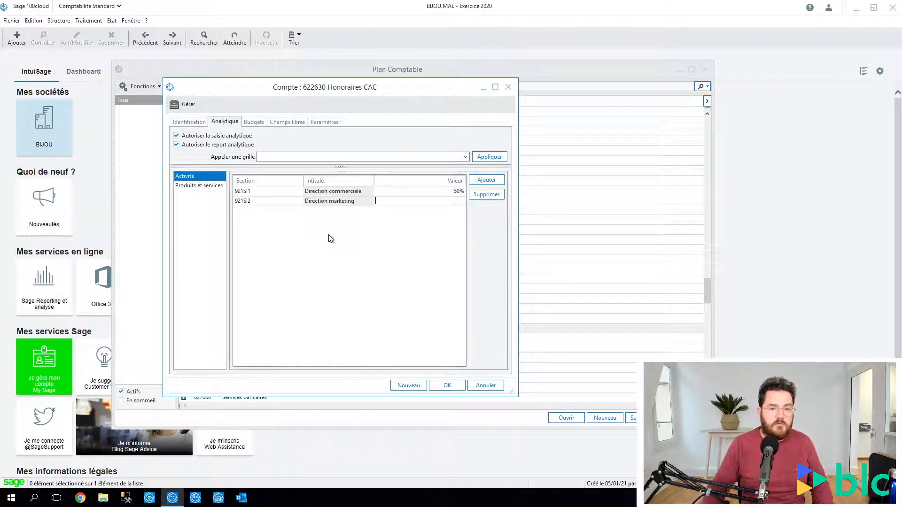
pyautogui.press('Return')
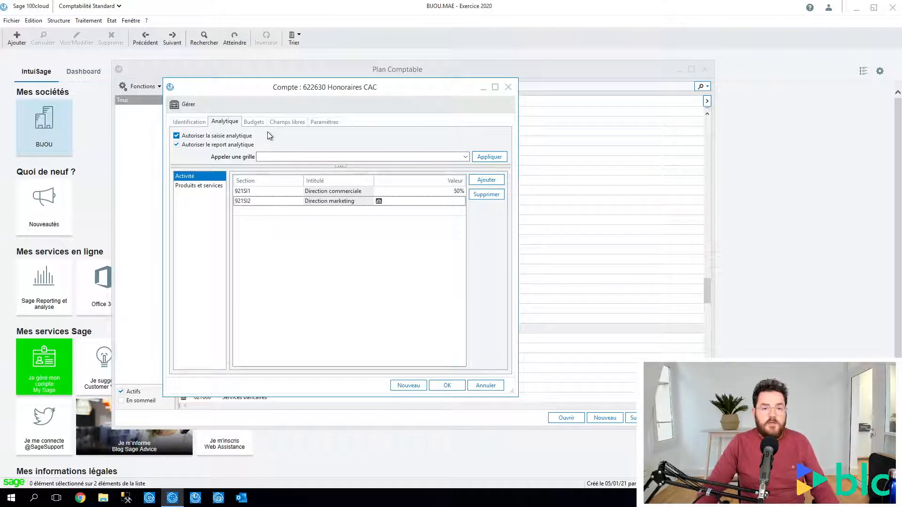
# Examine the budget forecasts, notepad and free information fields of account 622630
pyautogui.click(254, 122)
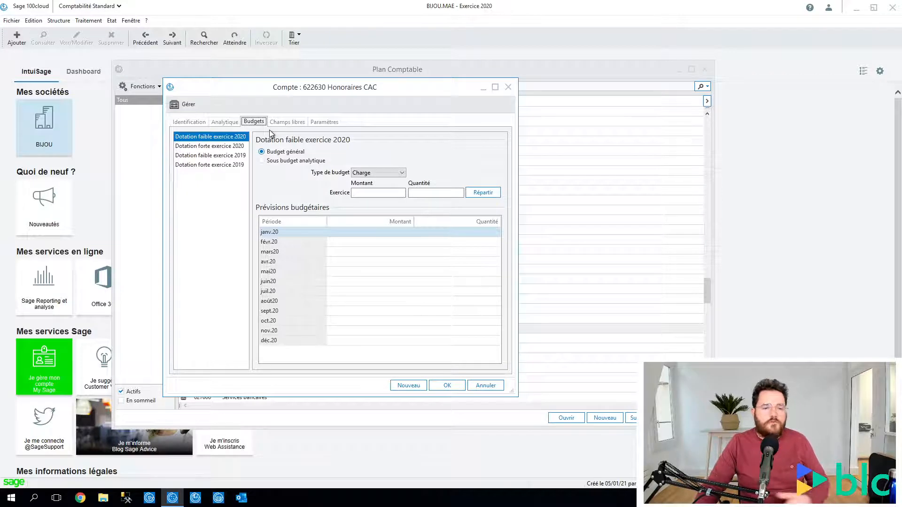
pyautogui.click(293, 123)
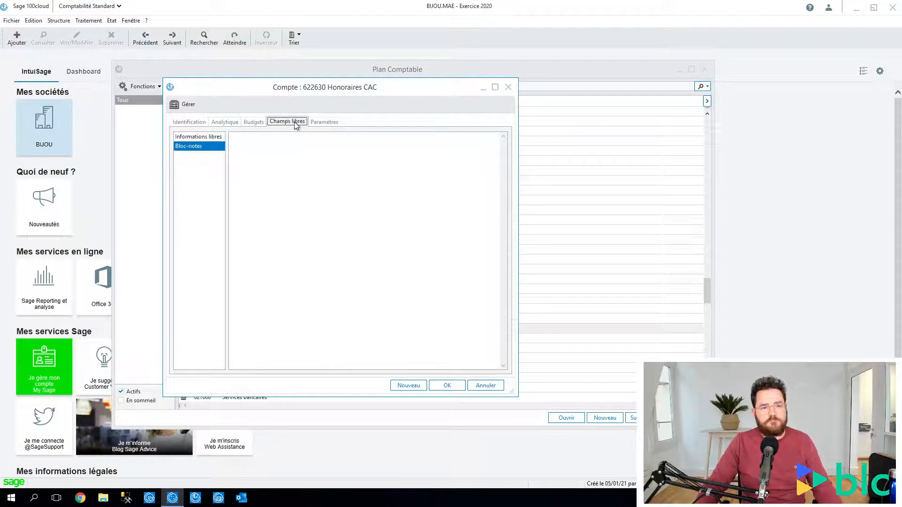
pyautogui.click(198, 137)
pyautogui.click(190, 146)
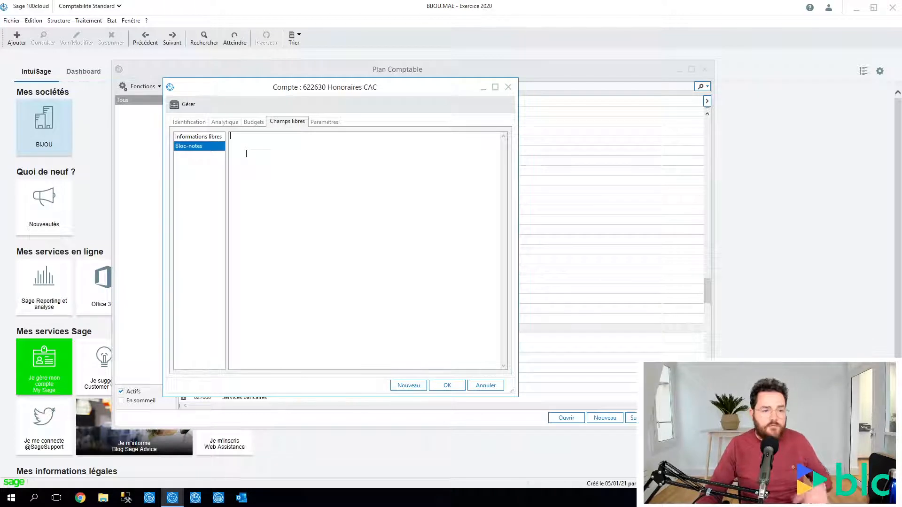
pyautogui.click(186, 137)
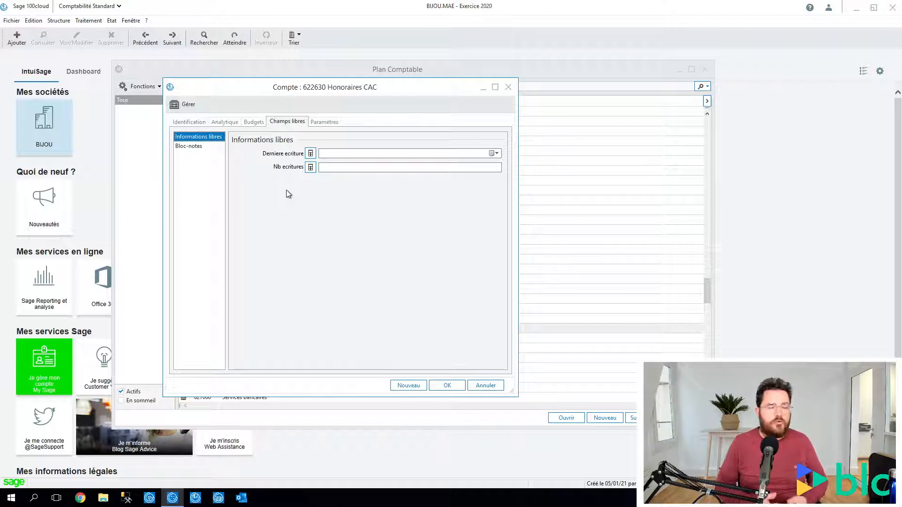
pyautogui.click(189, 122)
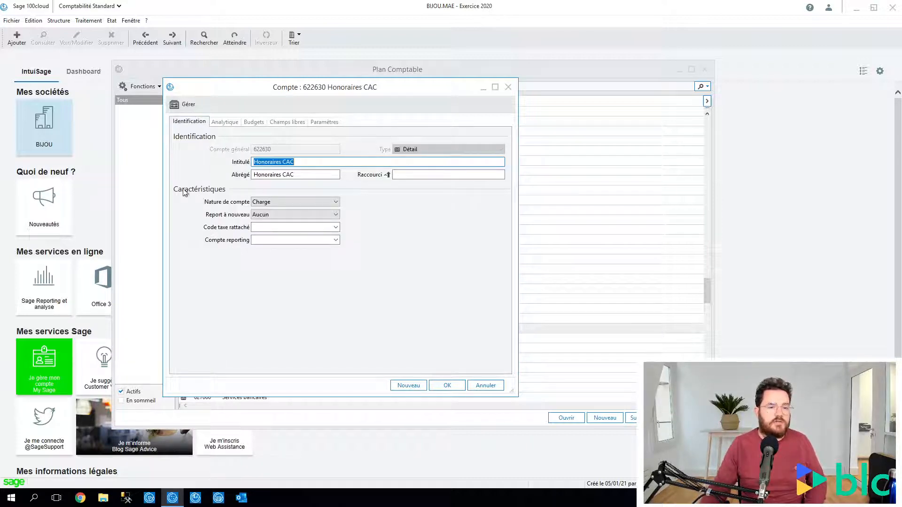
pyautogui.click(287, 121)
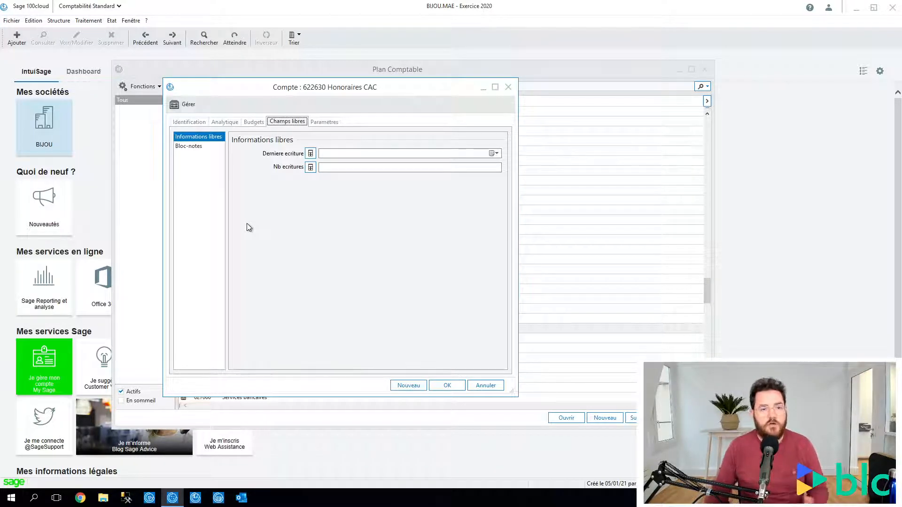
# Open the free information definitions in the company's general account parameters
pyautogui.click(8, 21)
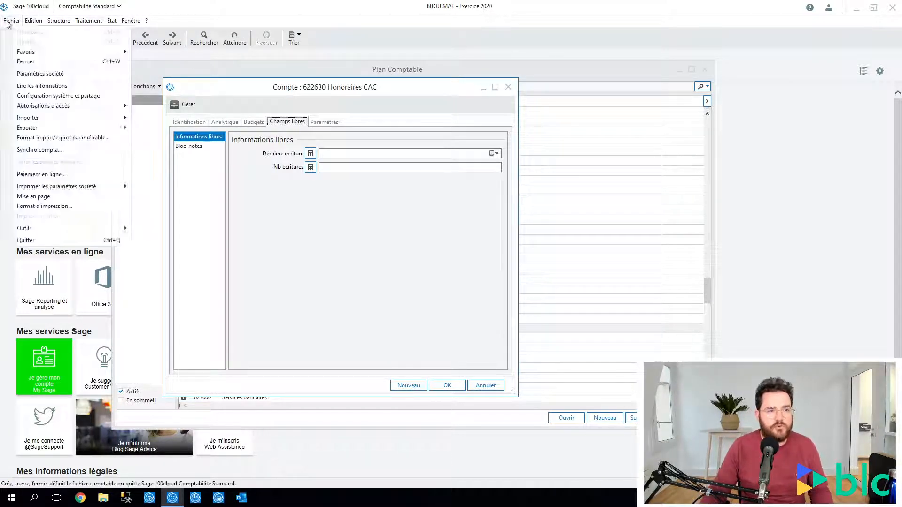
pyautogui.click(26, 74)
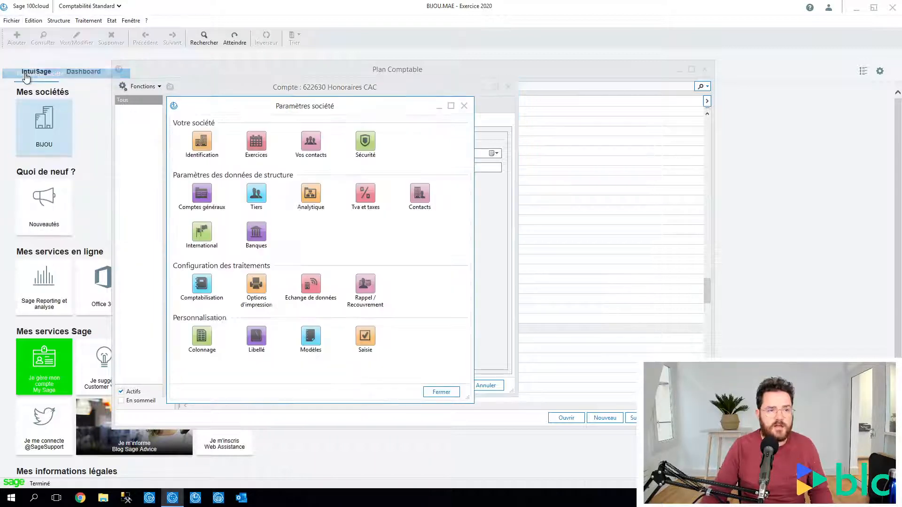
pyautogui.click(202, 200)
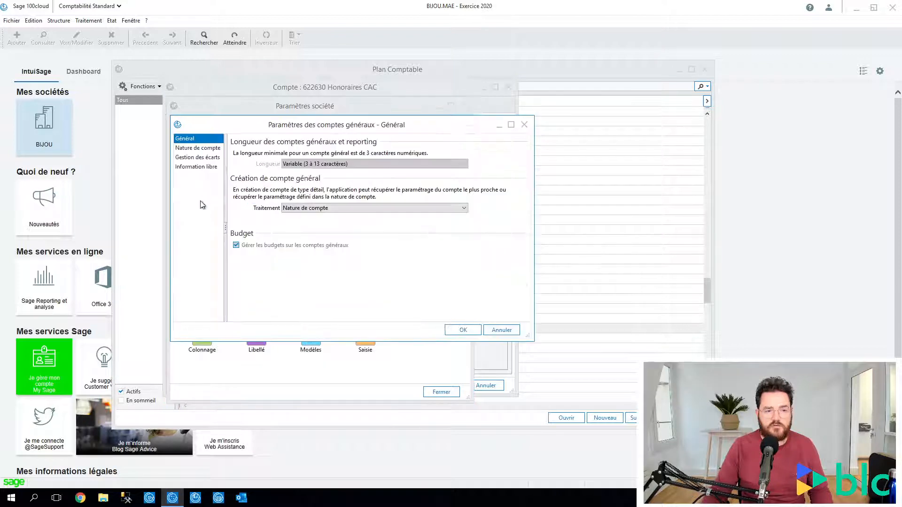
pyautogui.click(215, 169)
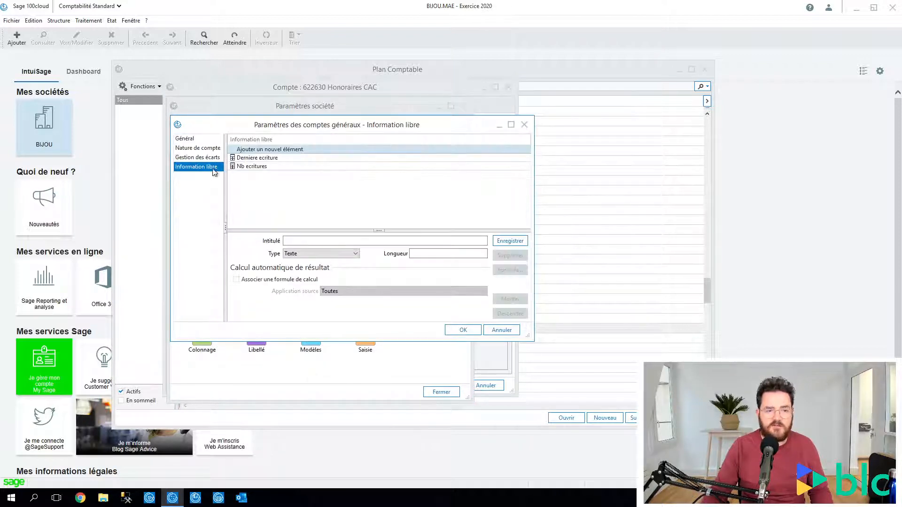
# Try to add a free information field named Formation BLC, type Texte, length 69, to the general account parameters
pyautogui.click(295, 240)
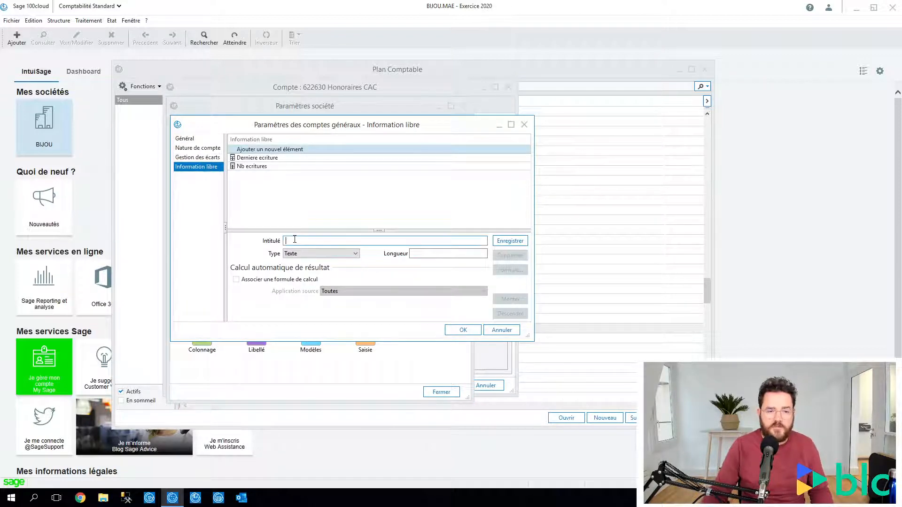
pyautogui.write('Forma')
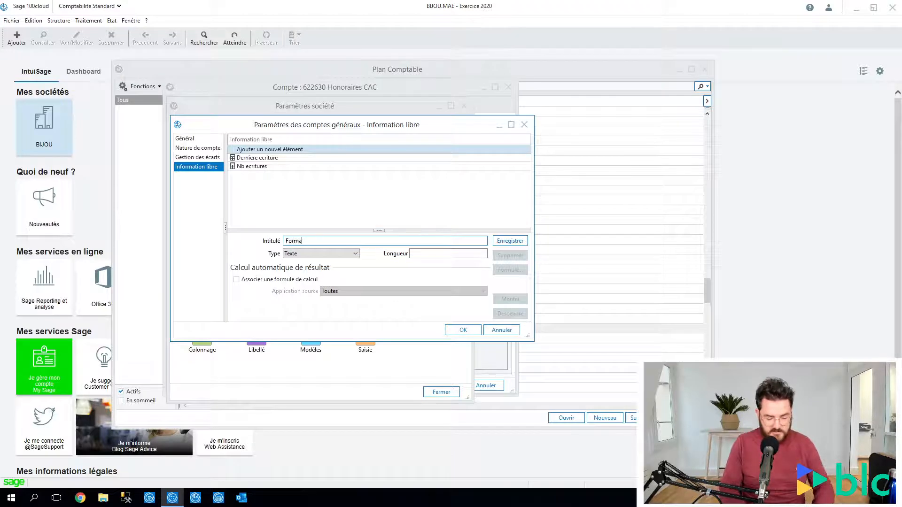
pyautogui.write('tion BLC')
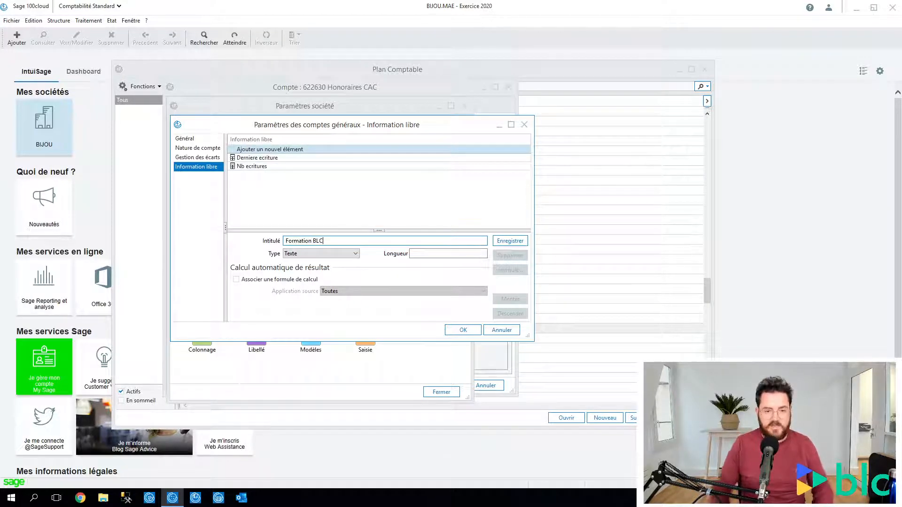
pyautogui.click(335, 254)
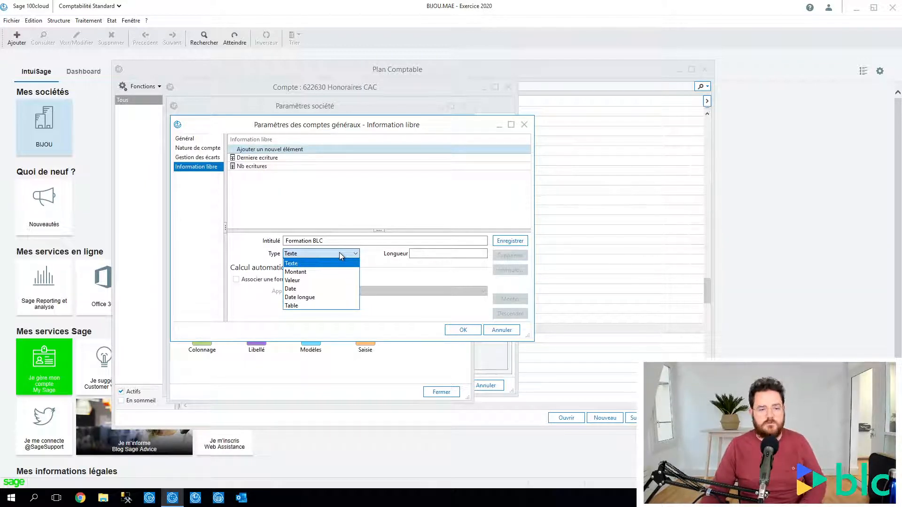
pyautogui.click(315, 263)
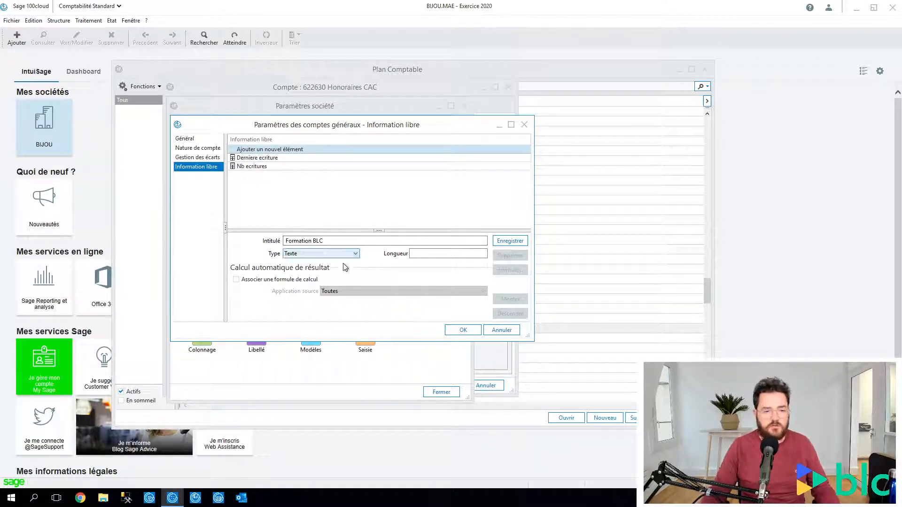
pyautogui.click(421, 256)
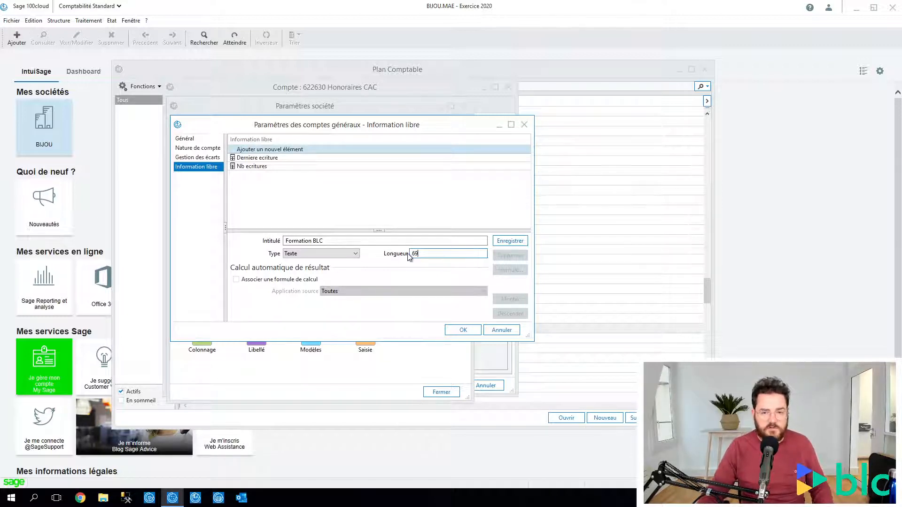
pyautogui.click(499, 240)
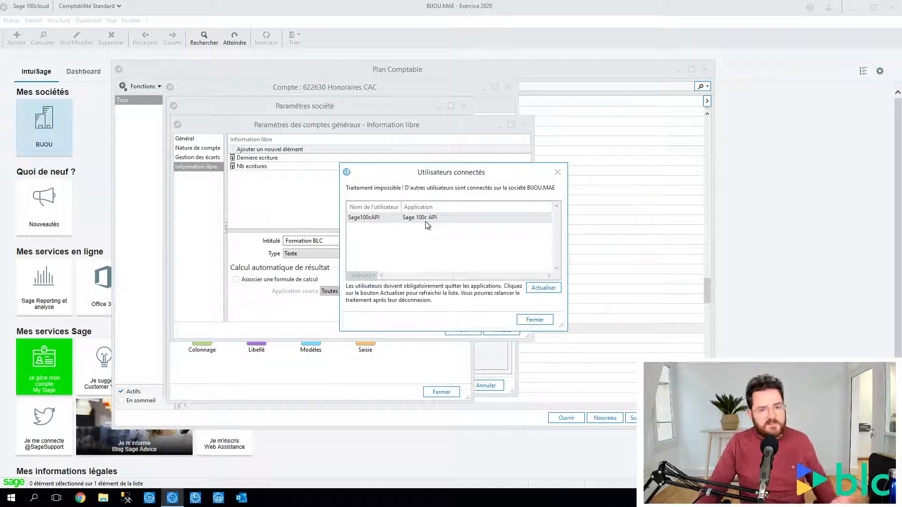
pyautogui.click(534, 319)
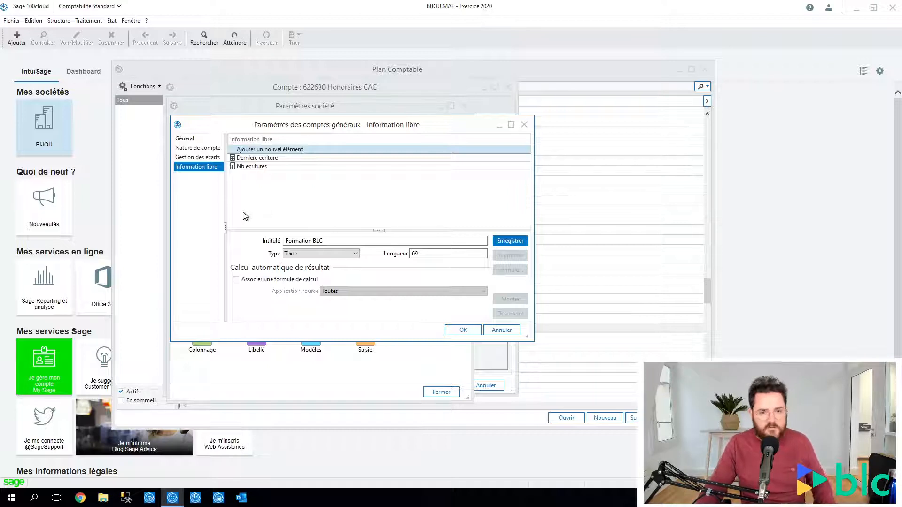
pyautogui.click(500, 331)
pyautogui.click(448, 395)
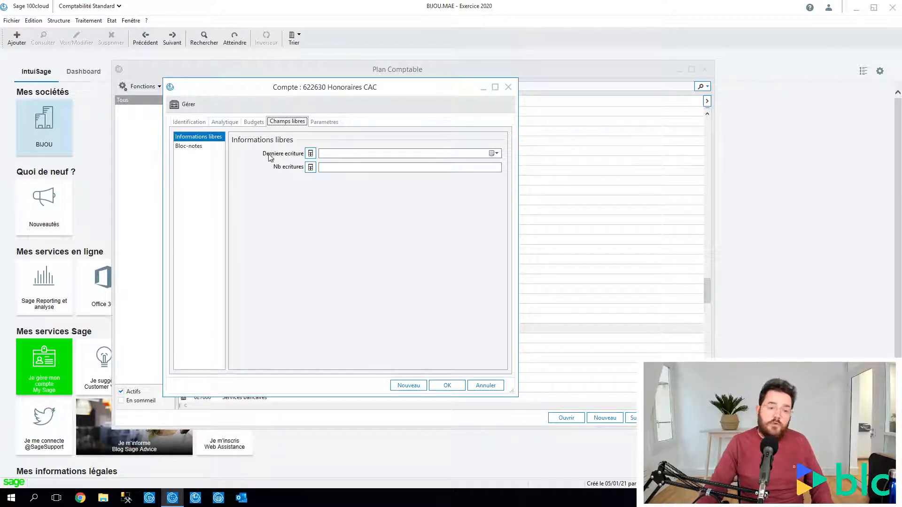
# Examine the Derniere ecriture and Nb ecritures free fields of account 622630 and the recalculation options for calculated free information
pyautogui.click(335, 153)
pyautogui.click(493, 155)
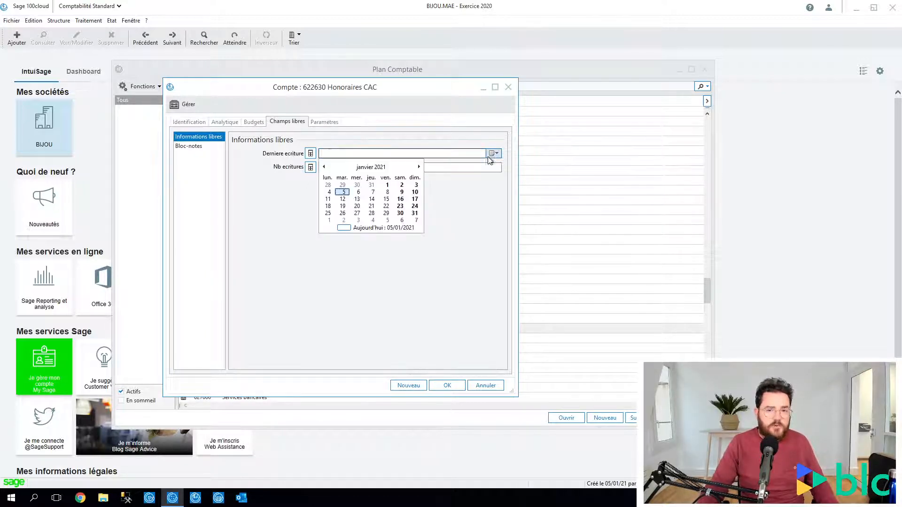
pyautogui.click(323, 220)
pyautogui.click(490, 166)
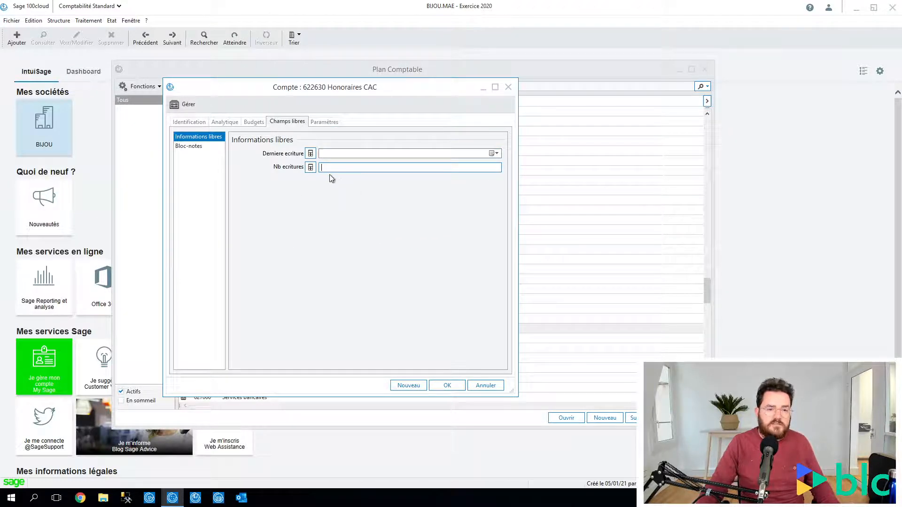
pyautogui.click(311, 154)
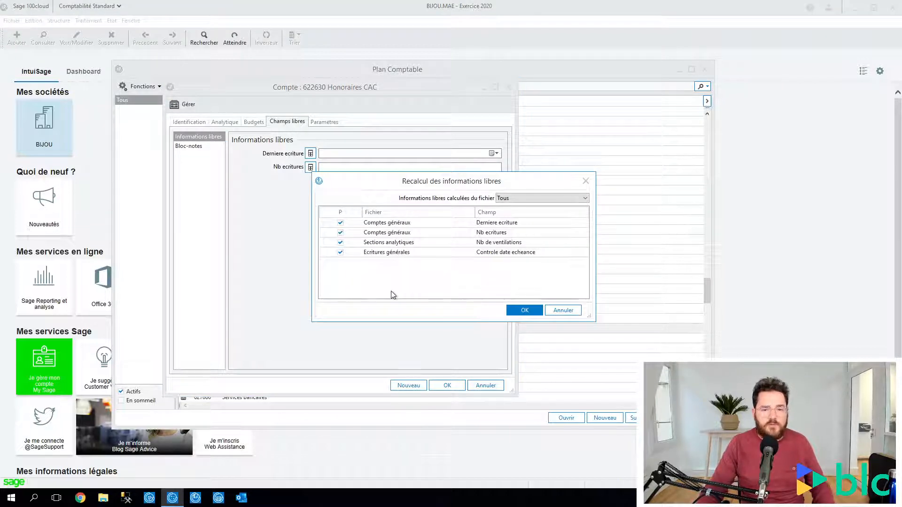
pyautogui.press('Escape')
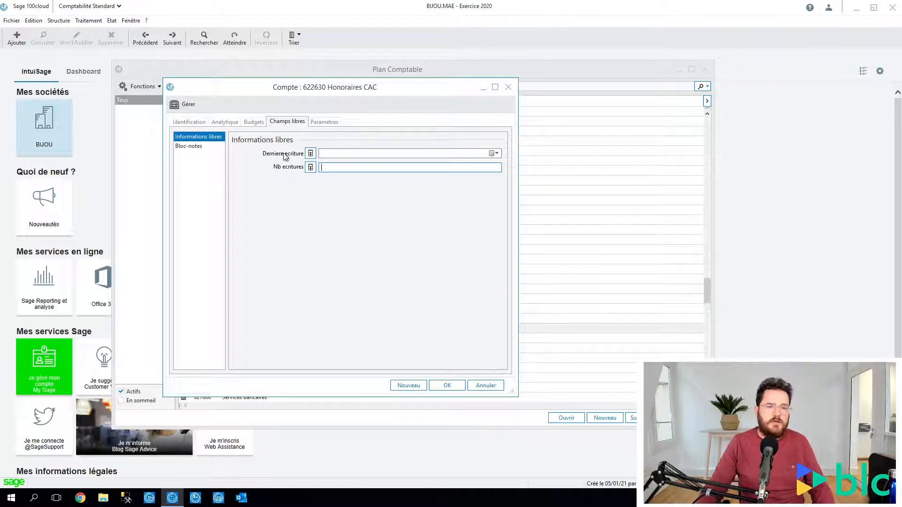
# Examine the processing and print options in the parameters of account 622630
pyautogui.click(326, 124)
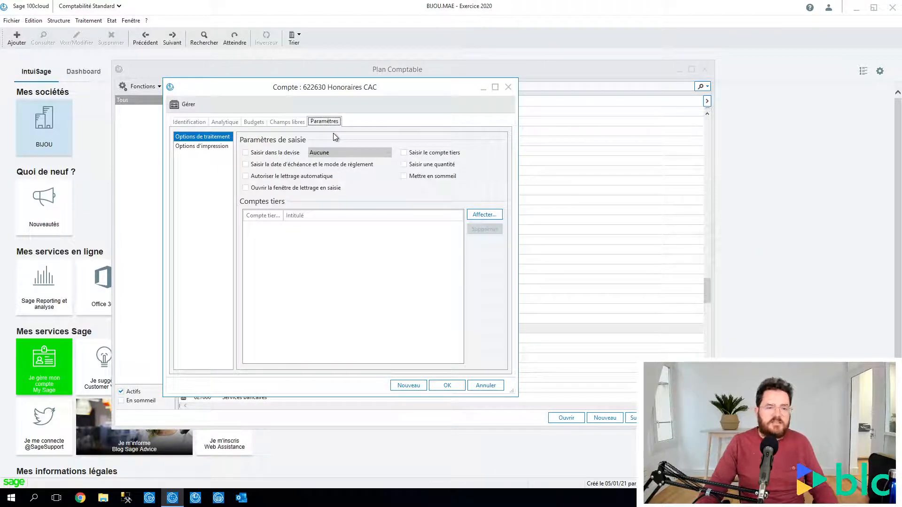
pyautogui.click(202, 147)
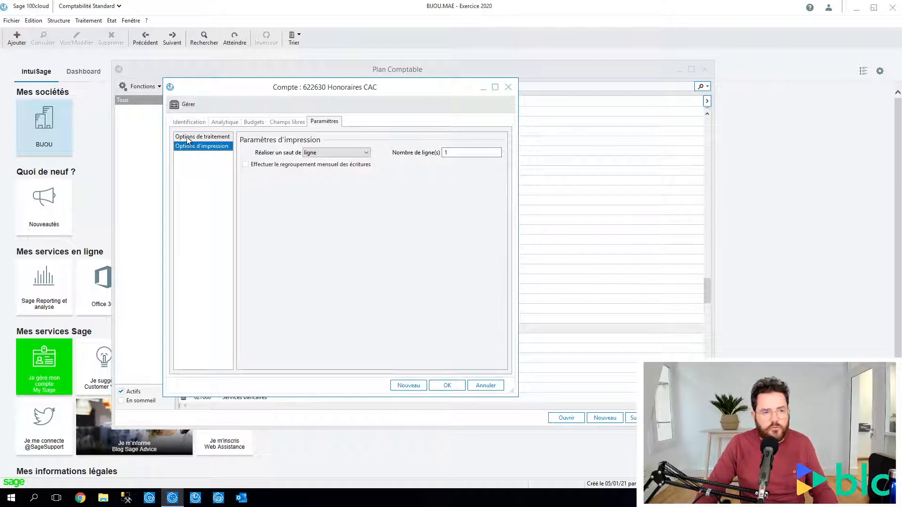
pyautogui.click(187, 137)
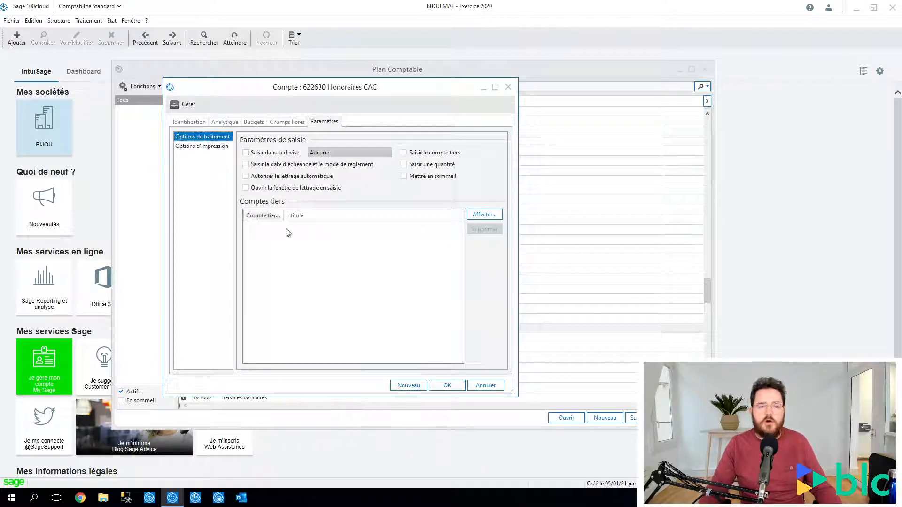
# Enable currency entry for account 622630, trying Dollar US and Euro before setting the currency to Aucune
pyautogui.click(245, 152)
pyautogui.click(334, 154)
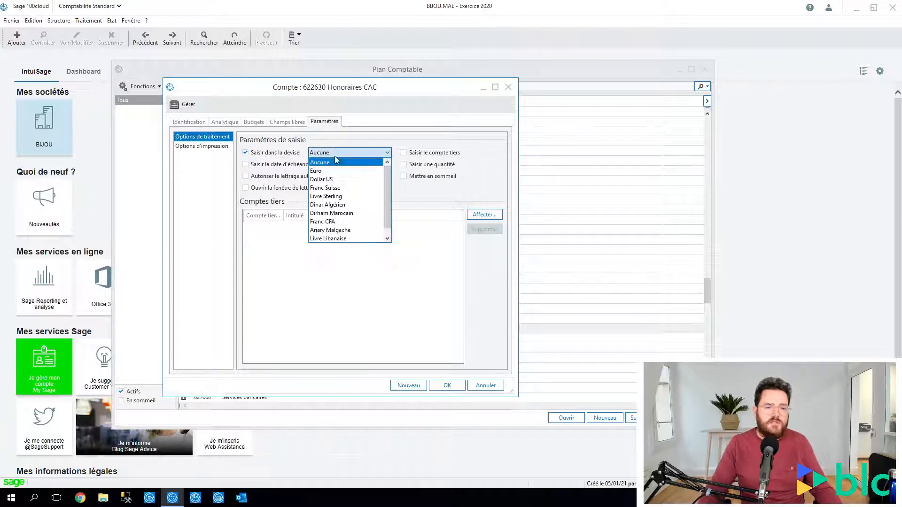
pyautogui.click(329, 169)
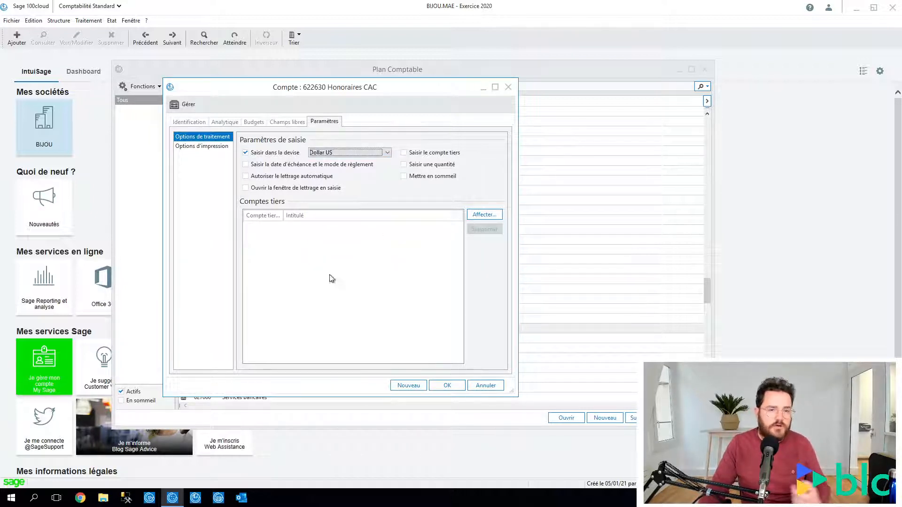
pyautogui.click(319, 151)
pyautogui.click(318, 165)
pyautogui.click(336, 155)
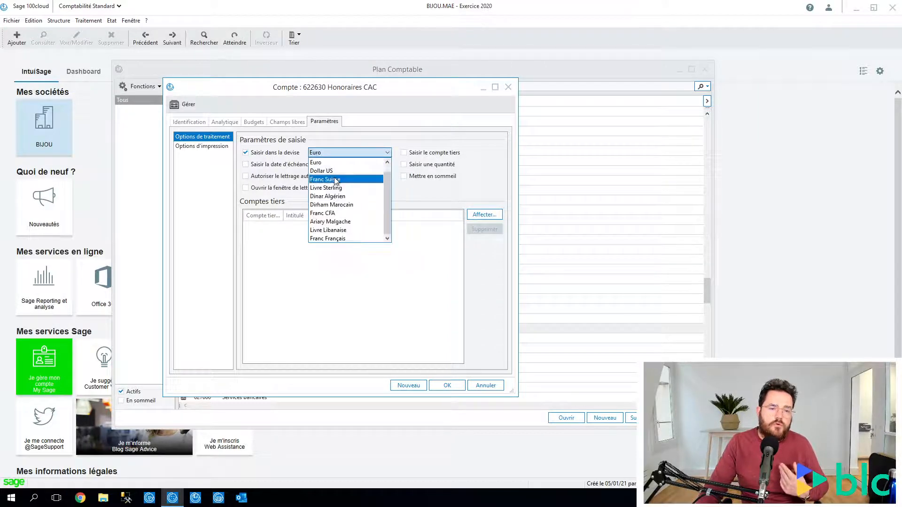
pyautogui.click(334, 159)
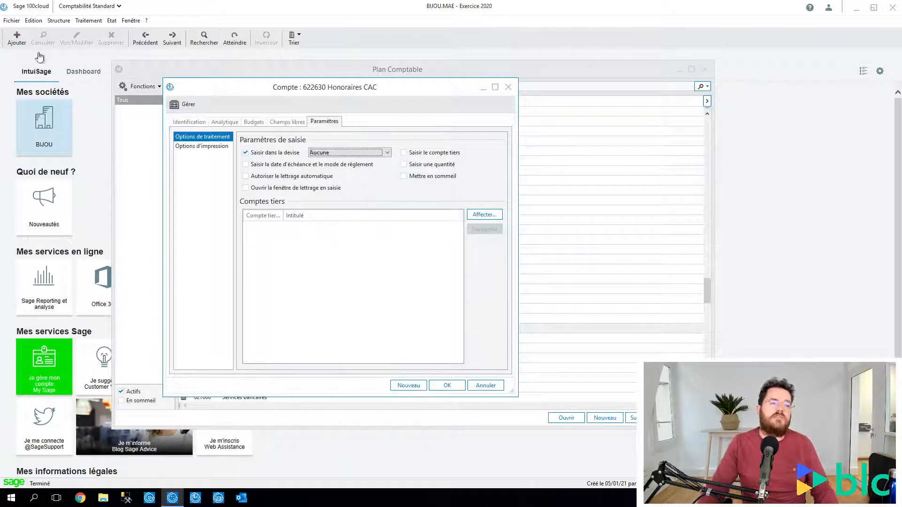
# Check the account-keeping currency and formats in the company's identification parameters
pyautogui.click(12, 20)
pyautogui.click(20, 74)
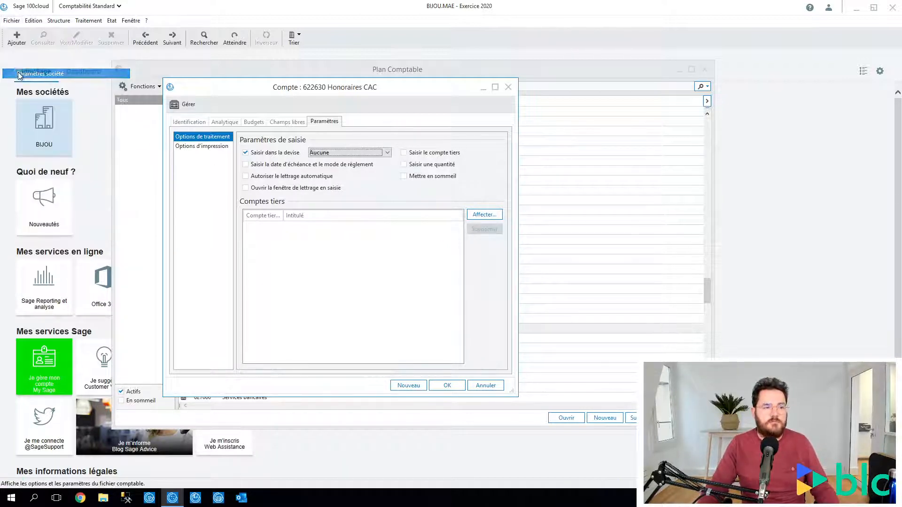
pyautogui.click(203, 144)
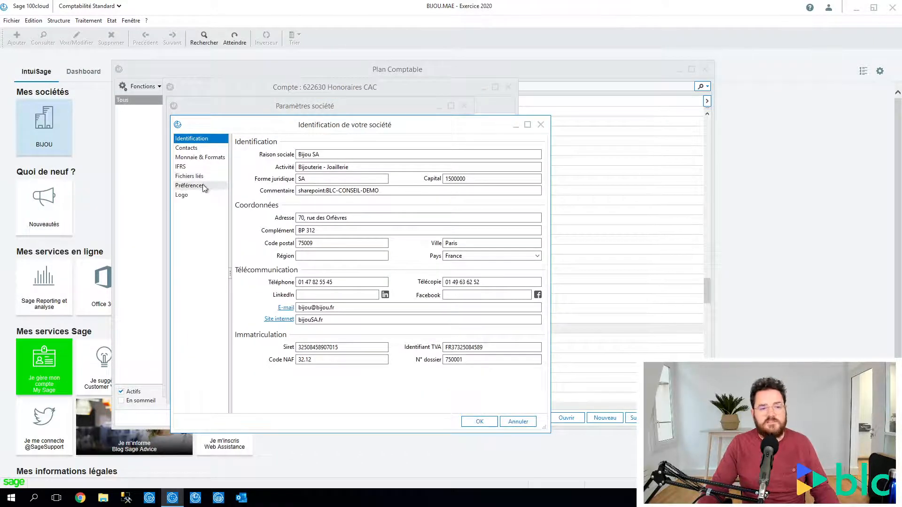
pyautogui.click(201, 157)
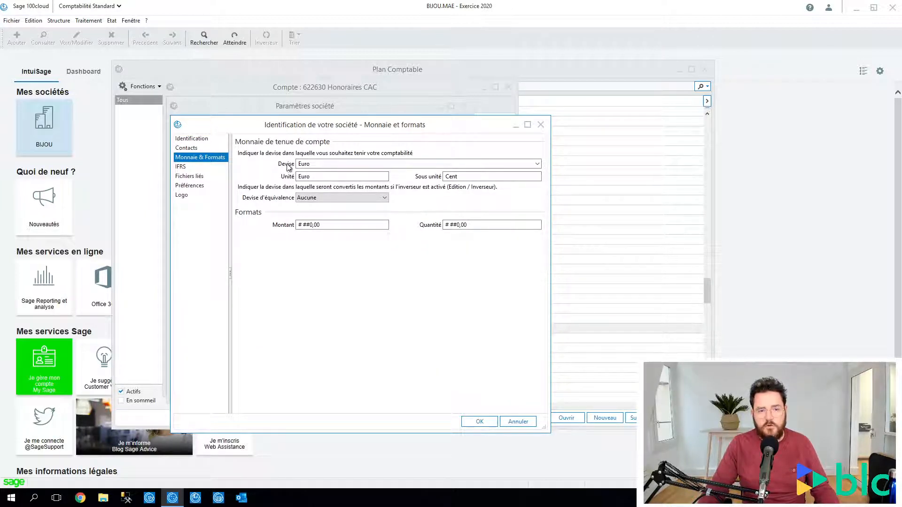
pyautogui.click(541, 124)
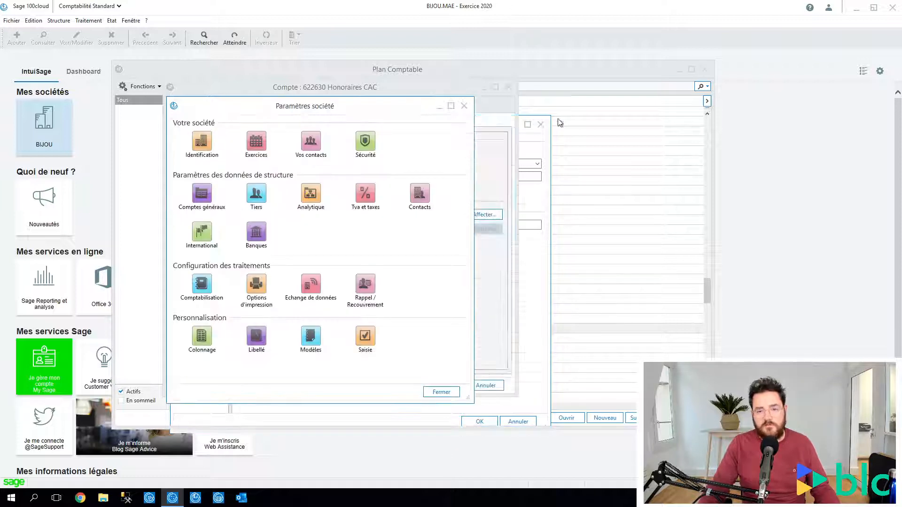
pyautogui.click(463, 107)
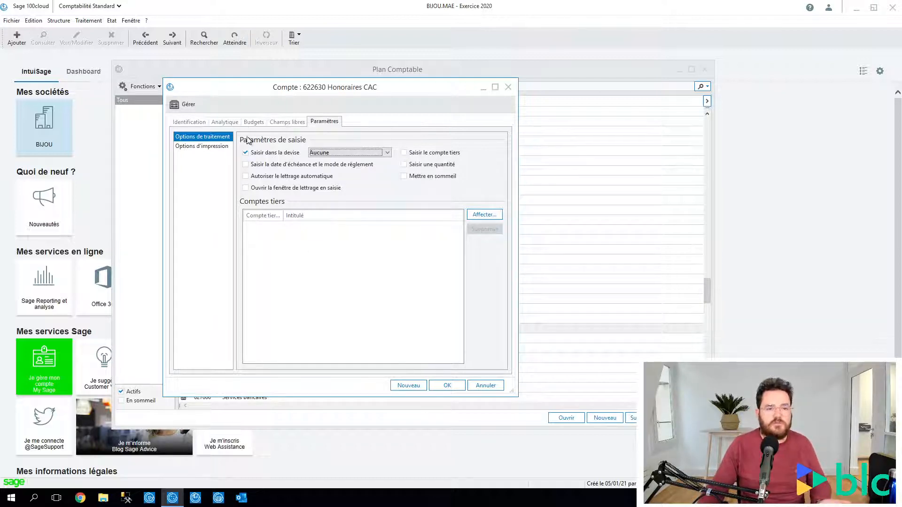
# Turn the currency entry option of account 622630 off and back on
pyautogui.click(246, 153)
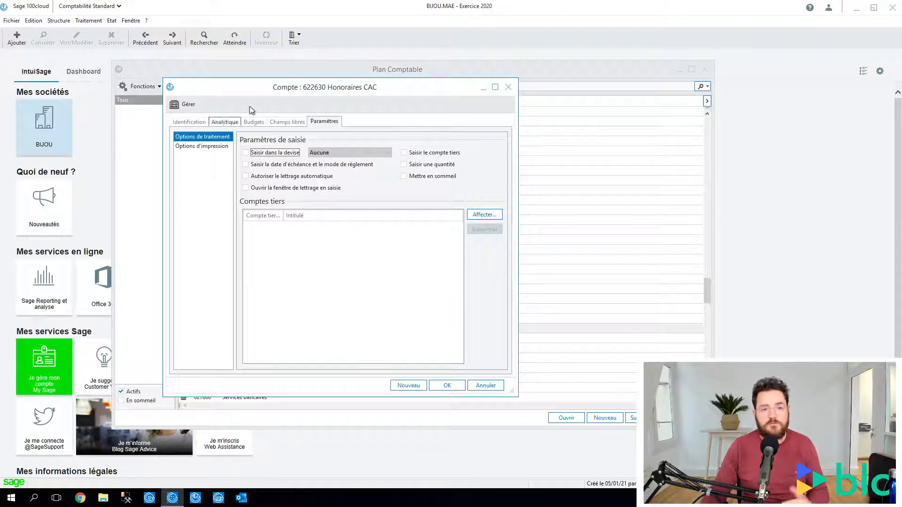
pyautogui.click(246, 152)
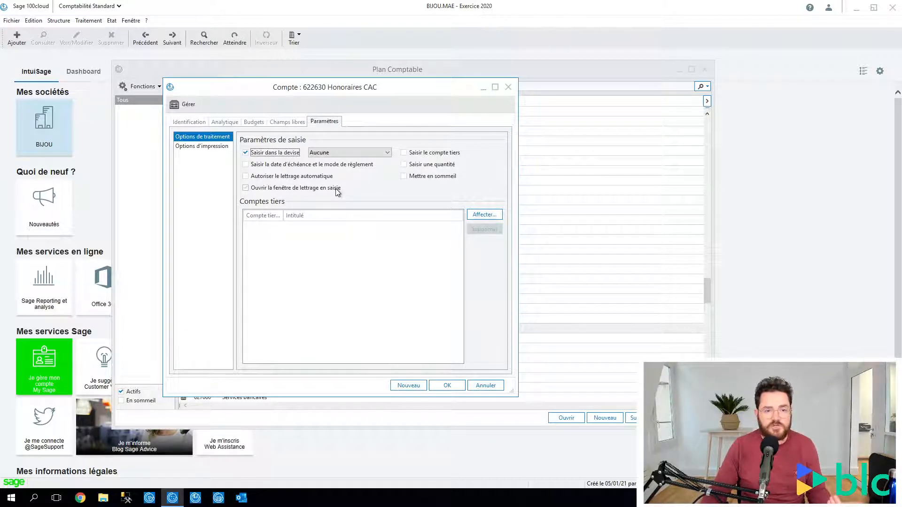
pyautogui.click(339, 188)
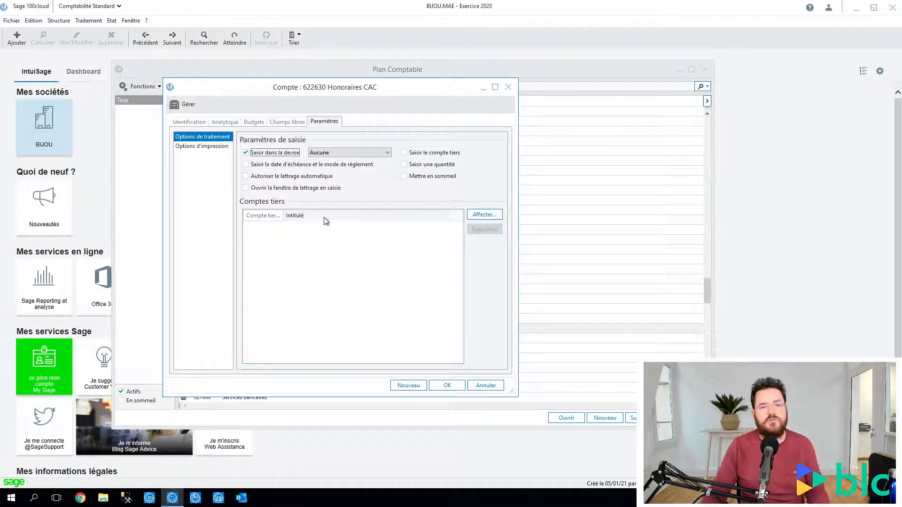
# Enable due date and payment method entry for account 622630, turning third-party account entry on and off again
pyautogui.click(427, 153)
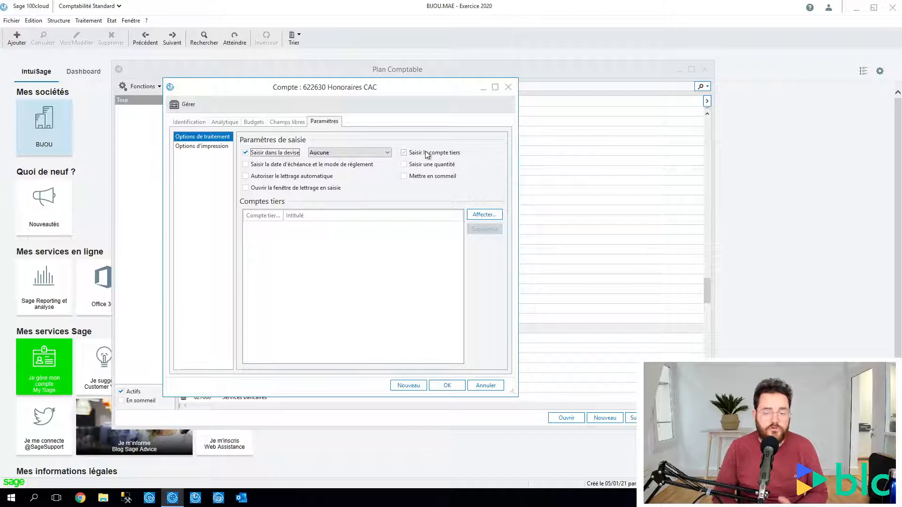
pyautogui.click(426, 154)
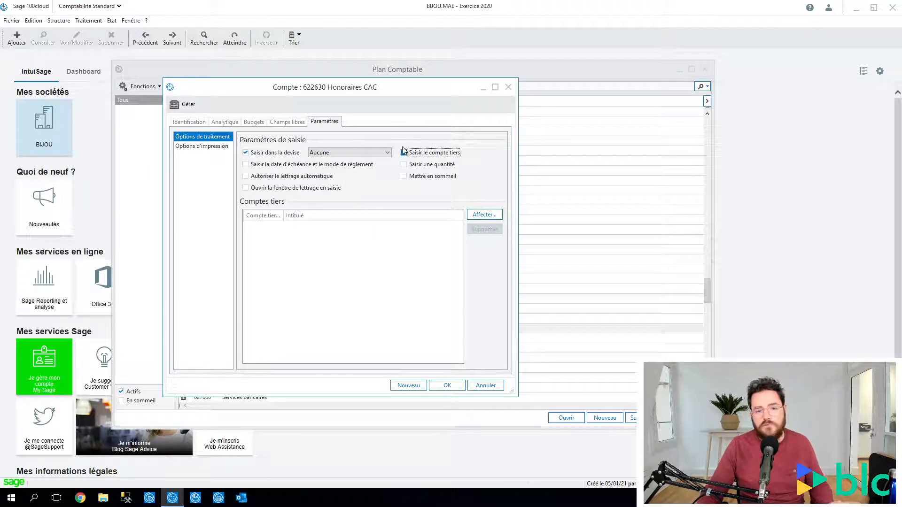
pyautogui.click(272, 165)
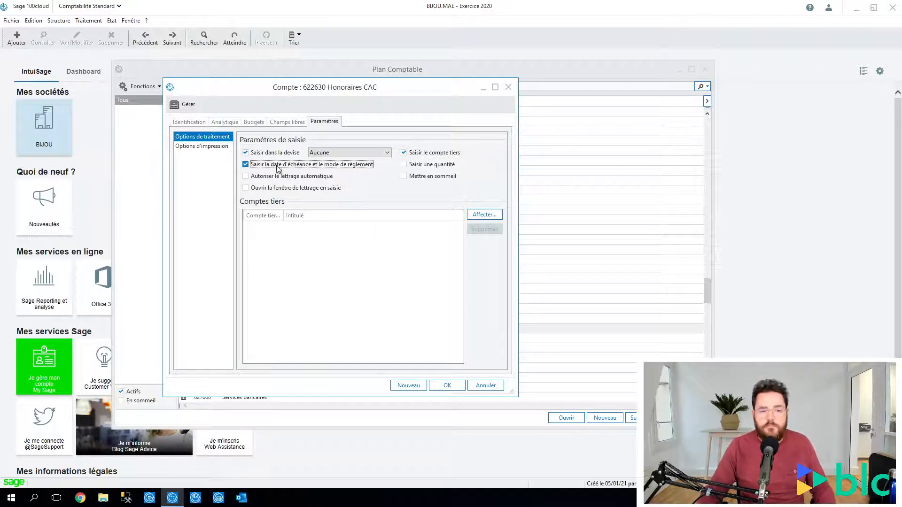
pyautogui.click(403, 152)
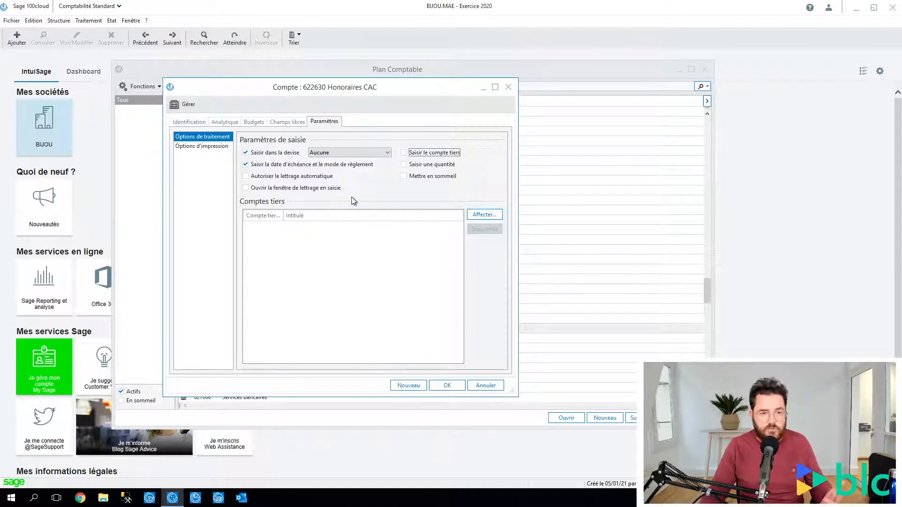
pyautogui.click(267, 177)
pyautogui.click(314, 188)
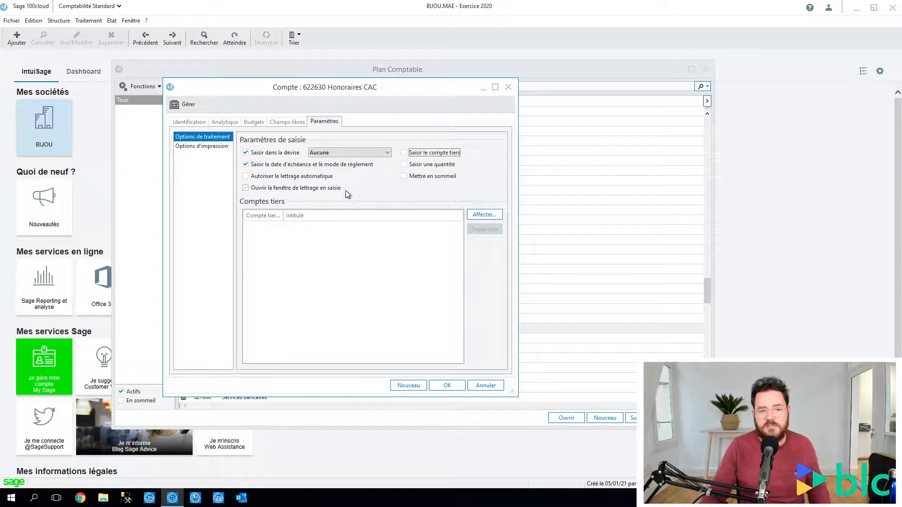
pyautogui.click(445, 180)
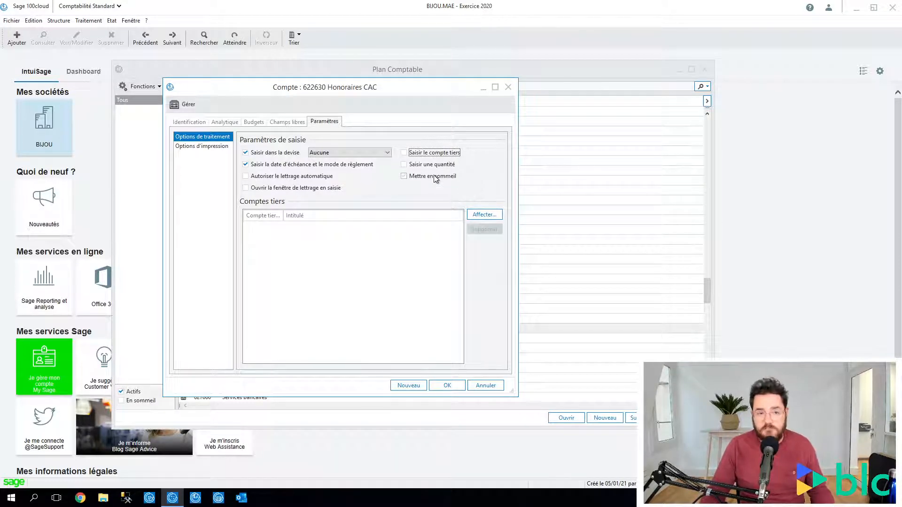
pyautogui.click(435, 179)
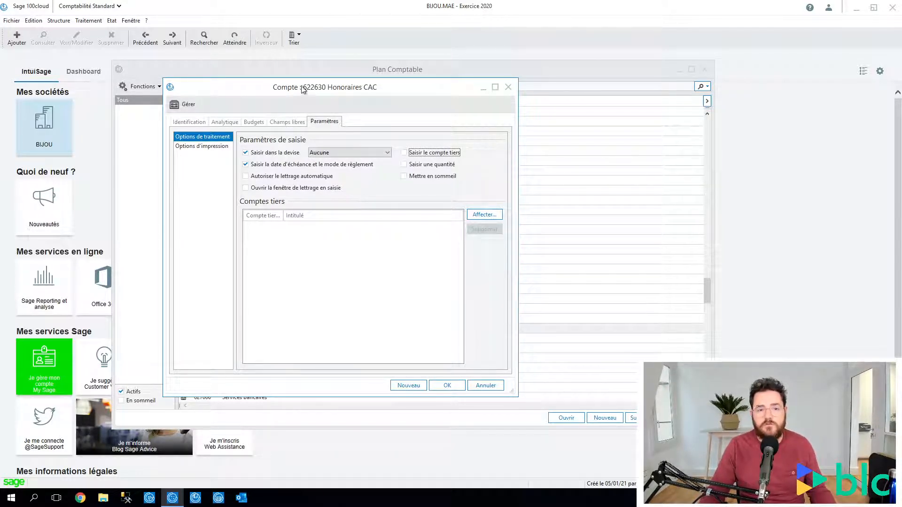
# Review account 622630's identification, analytical, budget, free-field, notepad, processing and print settings
pyautogui.click(416, 177)
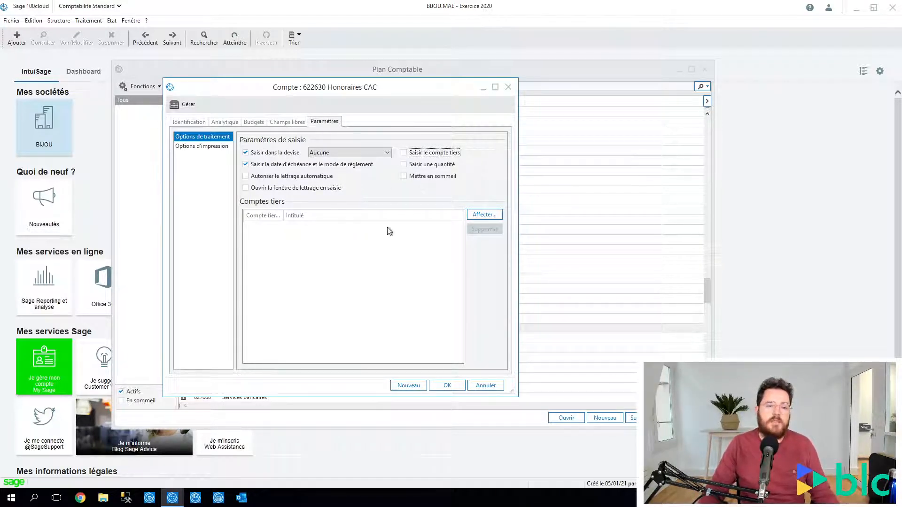
pyautogui.click(267, 188)
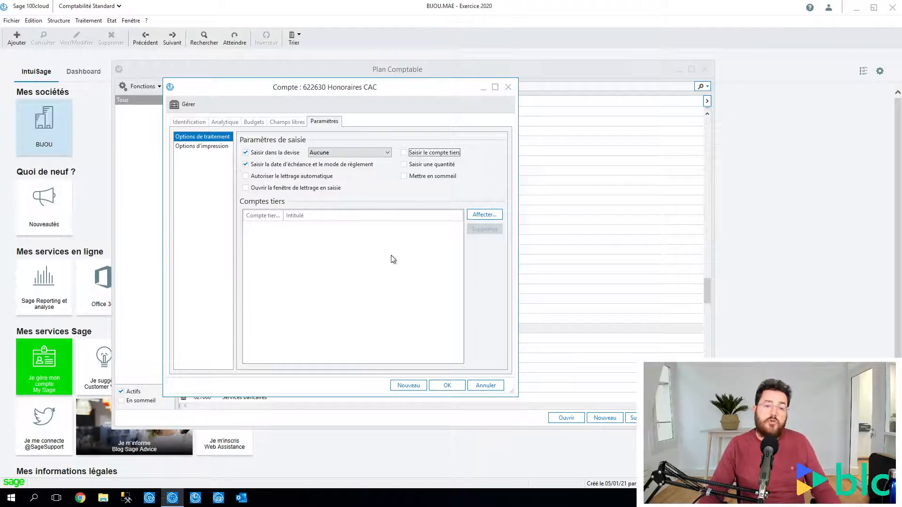
pyautogui.click(281, 122)
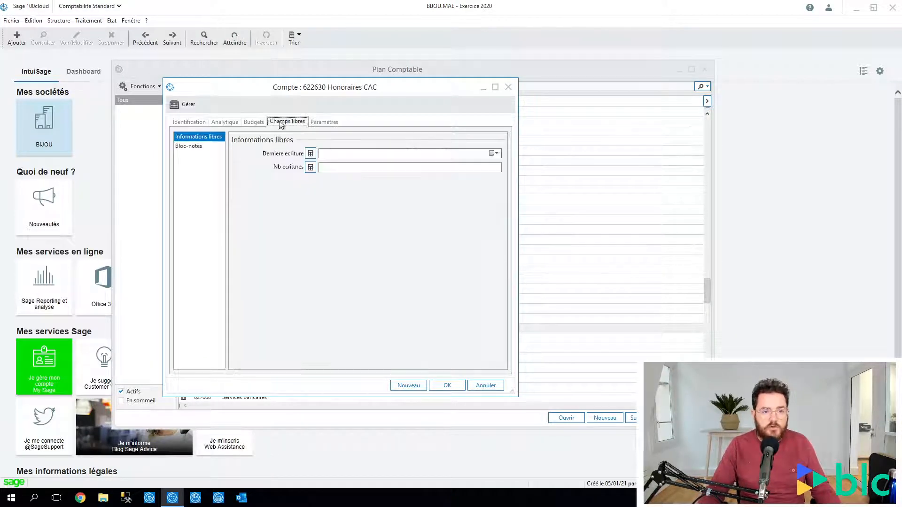
pyautogui.click(253, 122)
pyautogui.click(188, 121)
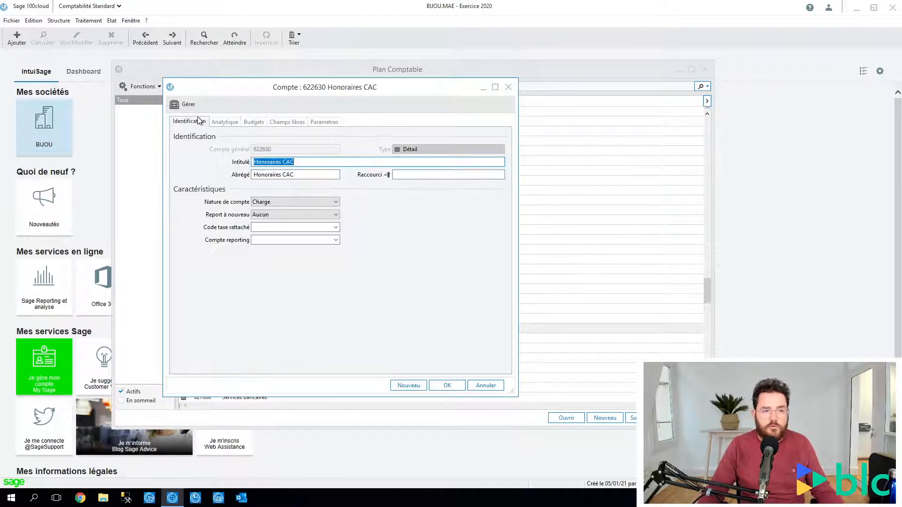
pyautogui.click(230, 122)
pyautogui.click(253, 122)
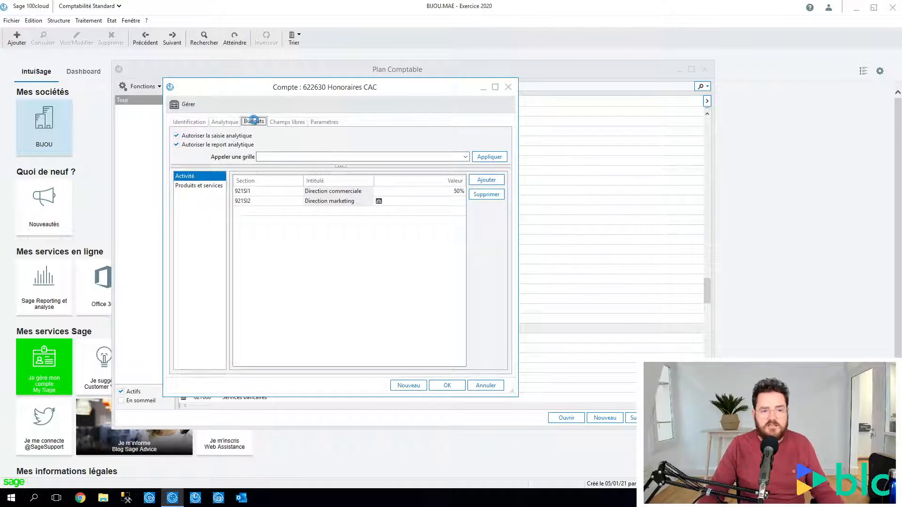
pyautogui.click(287, 122)
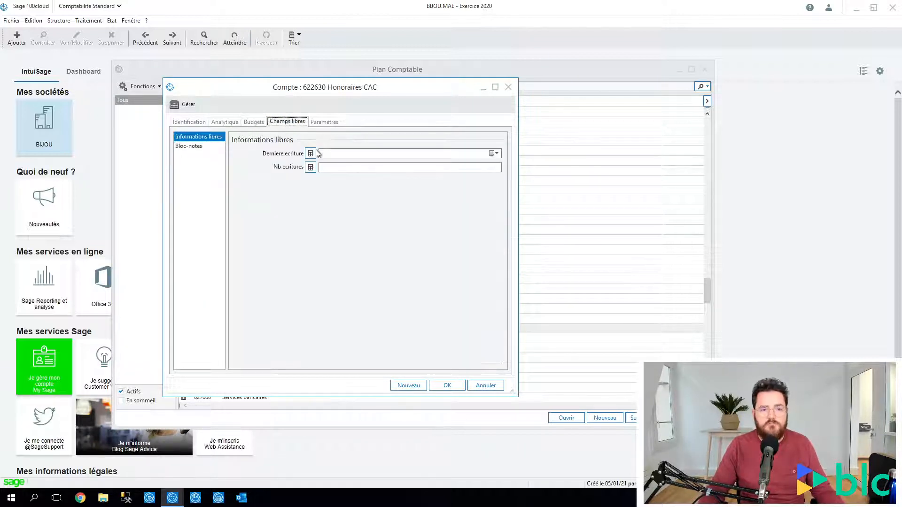
pyautogui.click(189, 146)
pyautogui.click(209, 137)
pyautogui.click(323, 121)
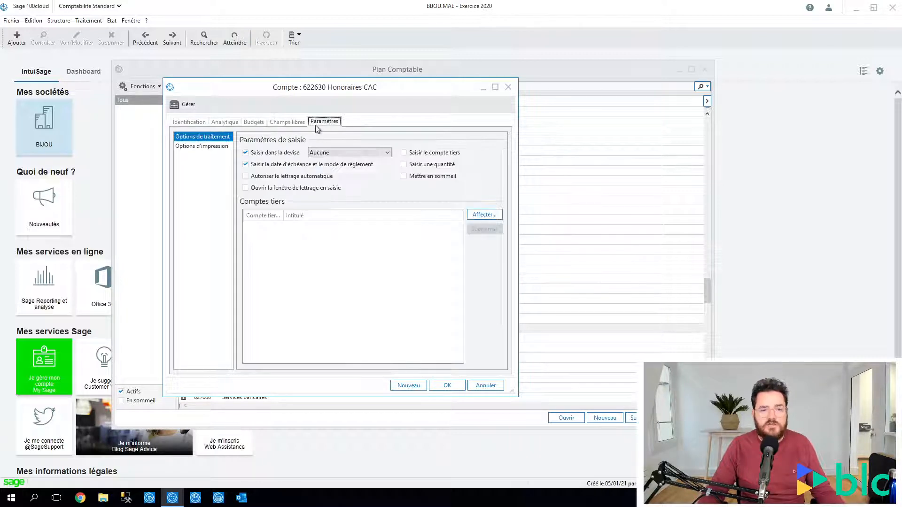
pyautogui.click(202, 146)
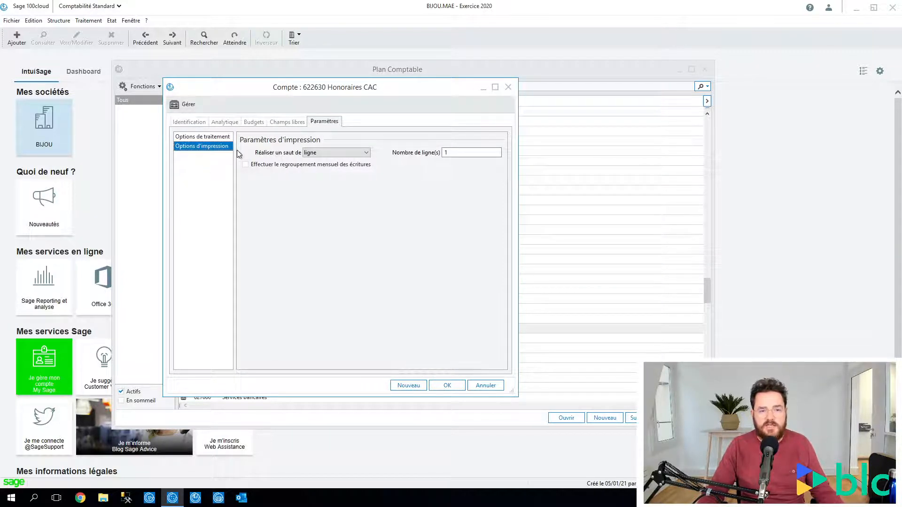
pyautogui.click(202, 137)
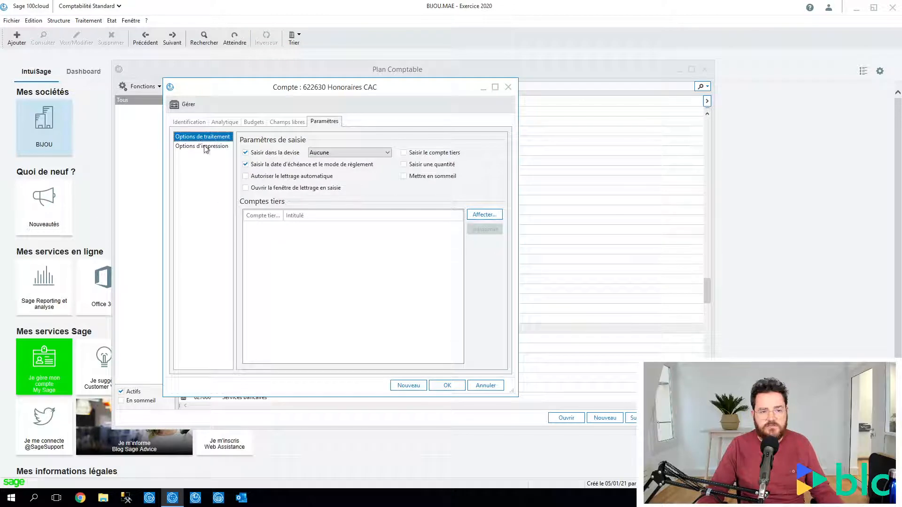
pyautogui.click(190, 123)
# Save account 622630 Honoraires CAC and close the chart of accounts
pyautogui.click(447, 385)
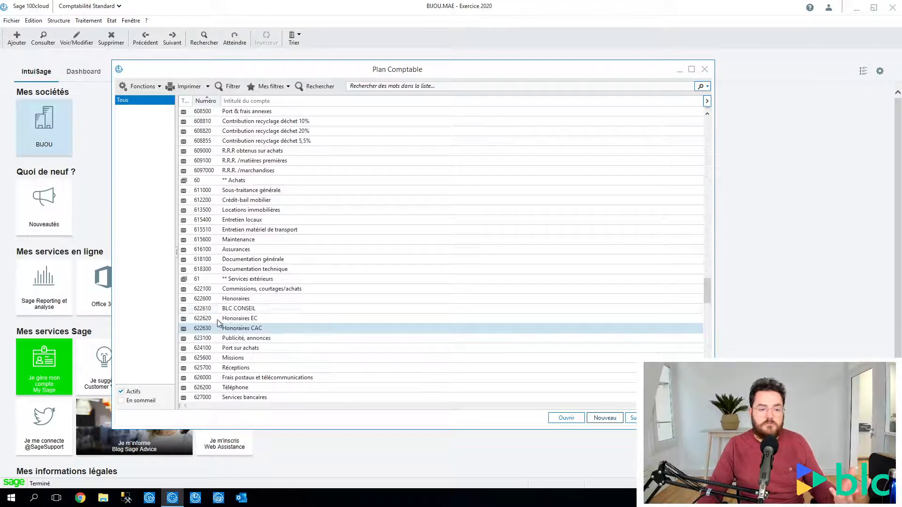
pyautogui.click(58, 21)
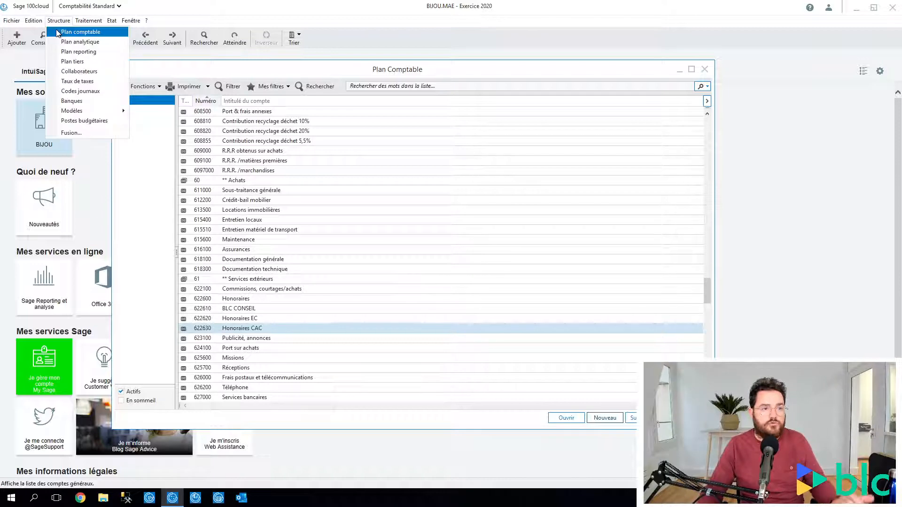
pyautogui.click(704, 70)
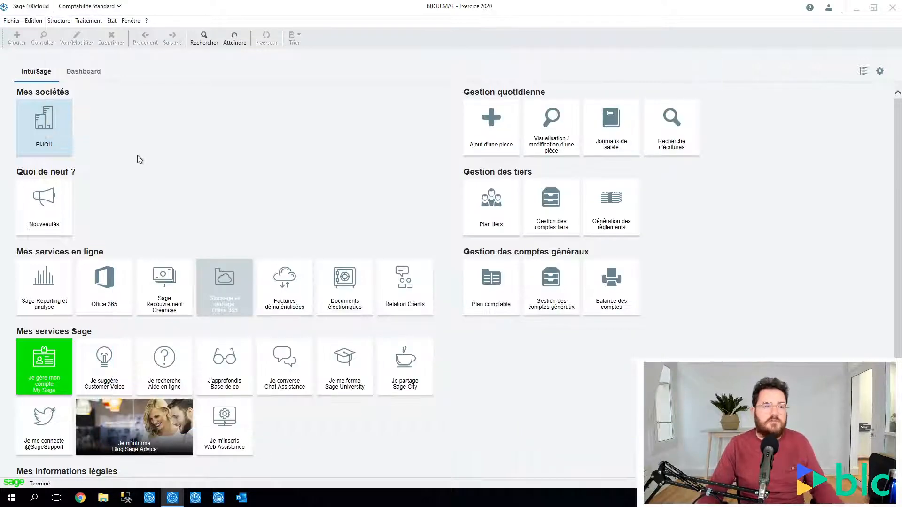
# Open the December 2020 purchases journal (Achats) for entry
pyautogui.click(88, 20)
pyautogui.click(234, 74)
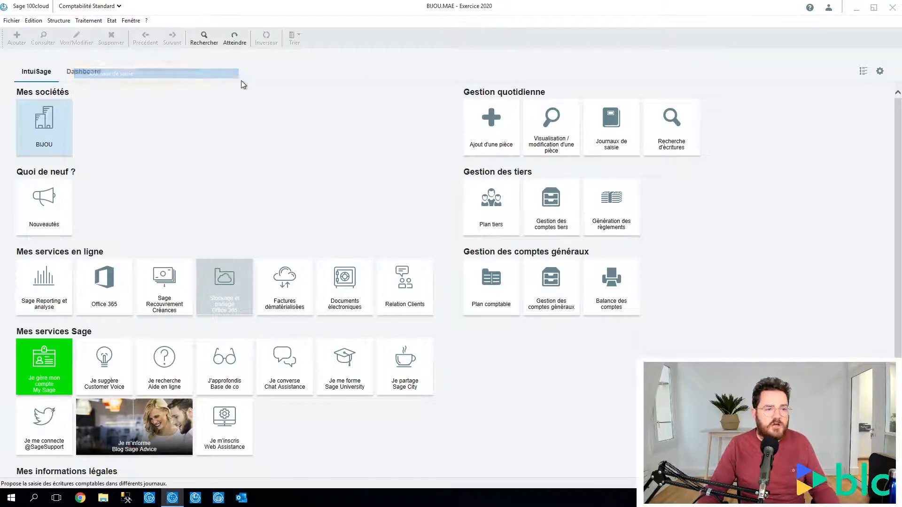
pyautogui.click(256, 215)
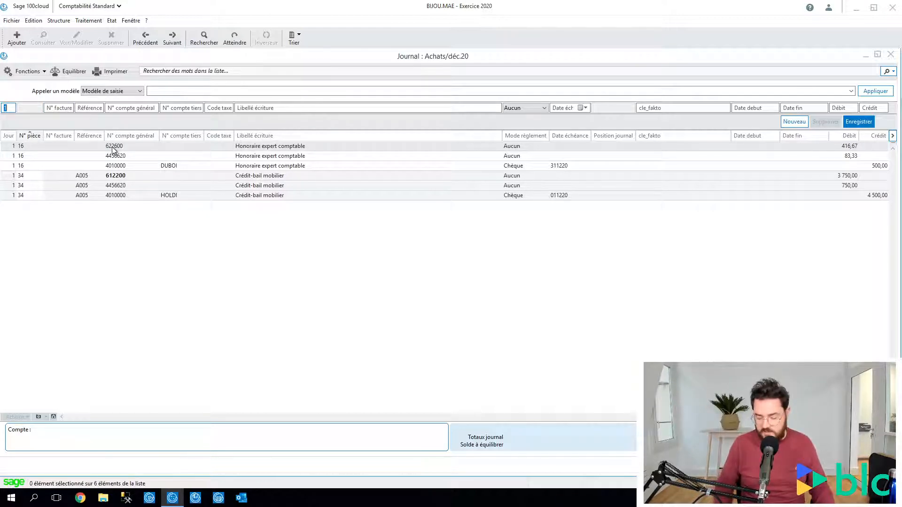
# Start a new purchase entry dated day 31 with invoice number F001, leaving the reference and general account empty
pyautogui.write('31')
pyautogui.press('Tab')
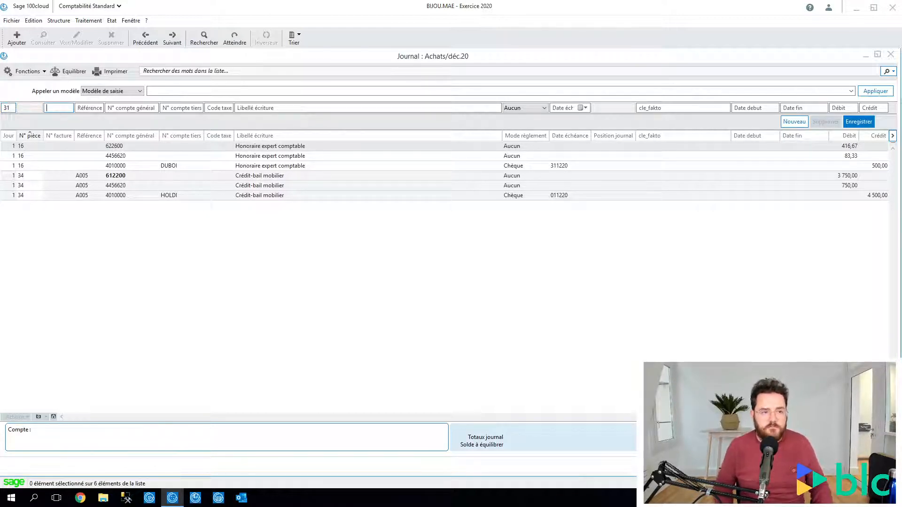
pyautogui.write('F001')
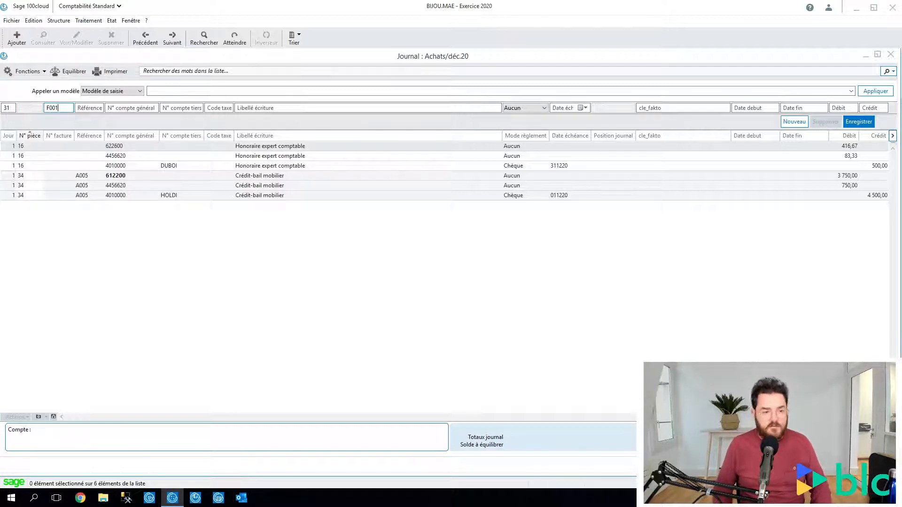
pyautogui.press('Tab')
pyautogui.press('Tab')
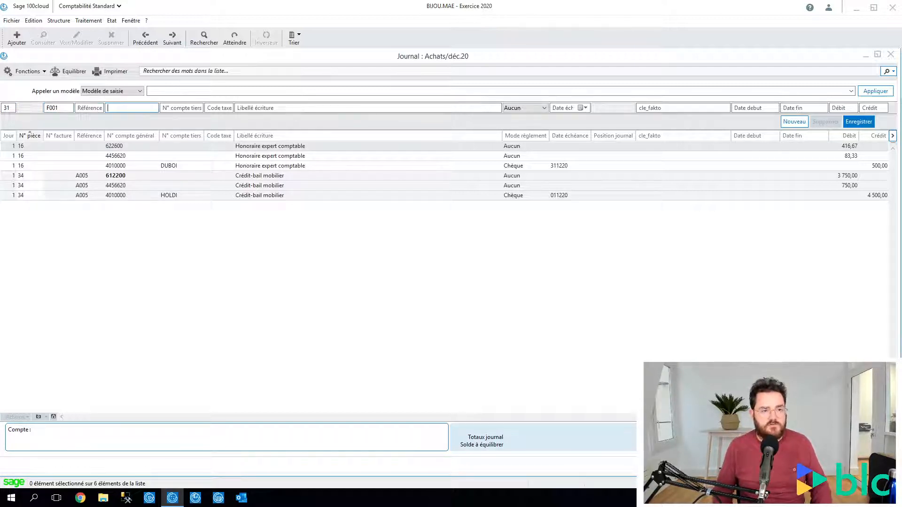
pyautogui.press('Tab')
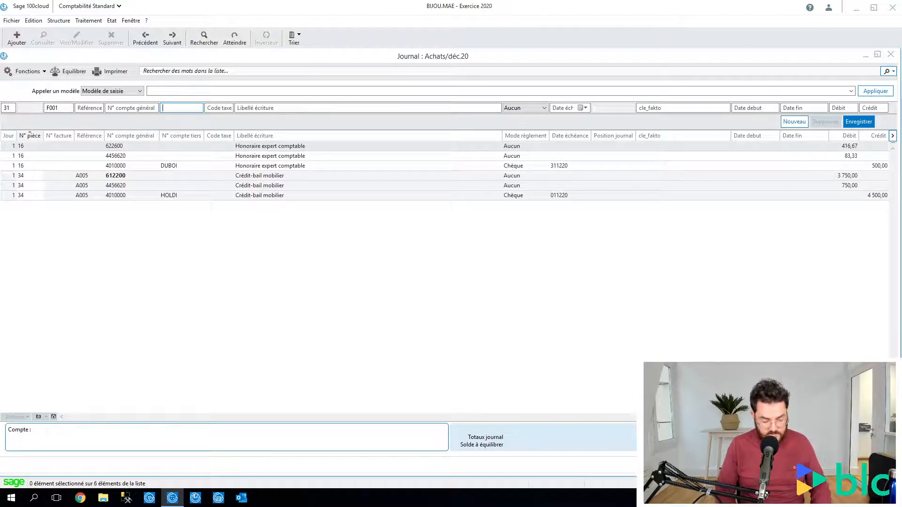
# Choose the supplier DUBOI, Duboi expert comptable, as the entry line's third-party account
pyautogui.press('F4')
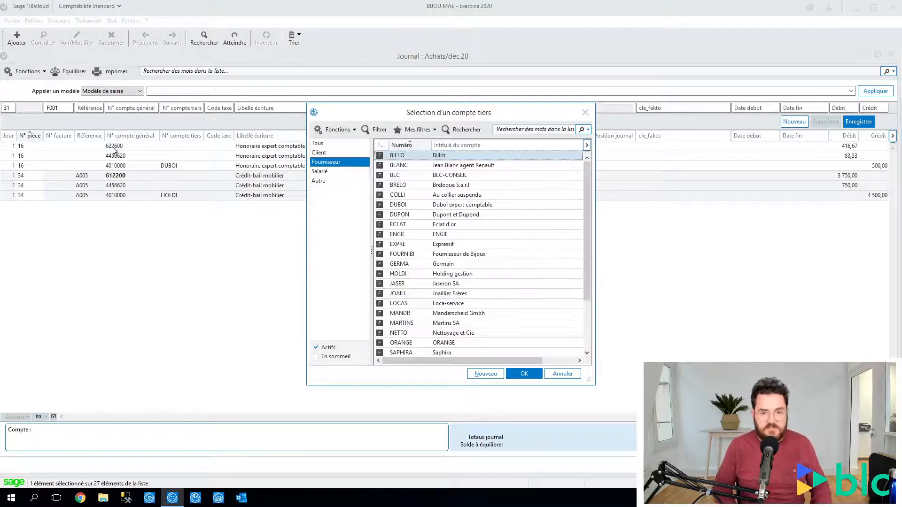
pyautogui.press('Down')
pyautogui.press('Down')
pyautogui.press('Down')
pyautogui.press('Down')
pyautogui.press('Up')
pyautogui.press('Down')
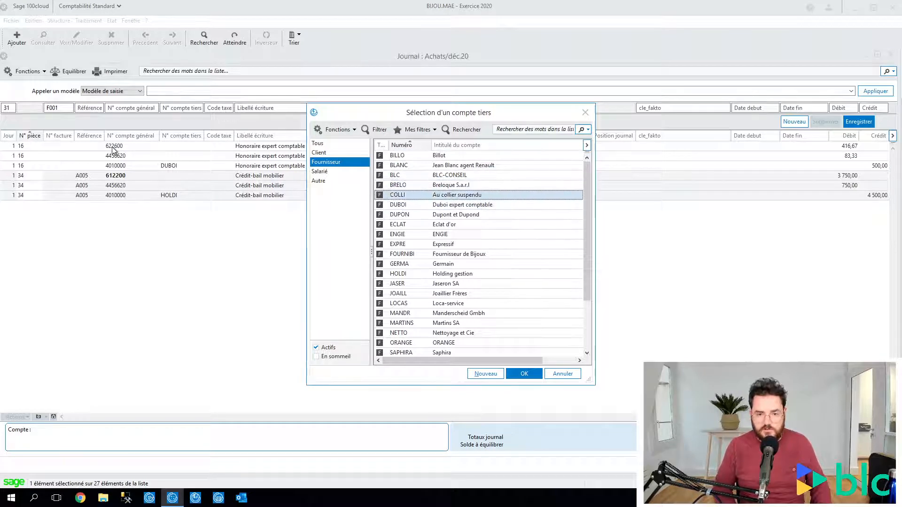
pyautogui.press('Down')
pyautogui.press('Return')
pyautogui.press('Tab')
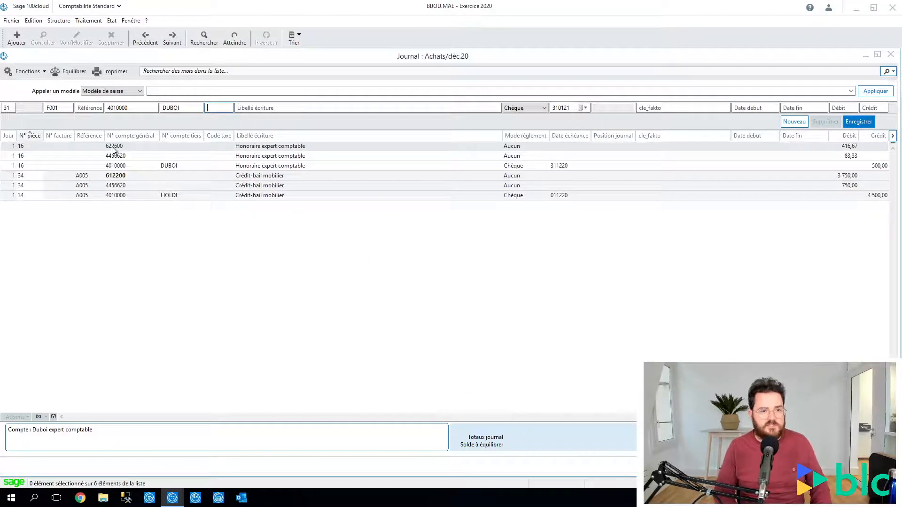
# Label the supplier line Duboi expert comptable, credit it with 1200 and record it
pyautogui.press('Tab')
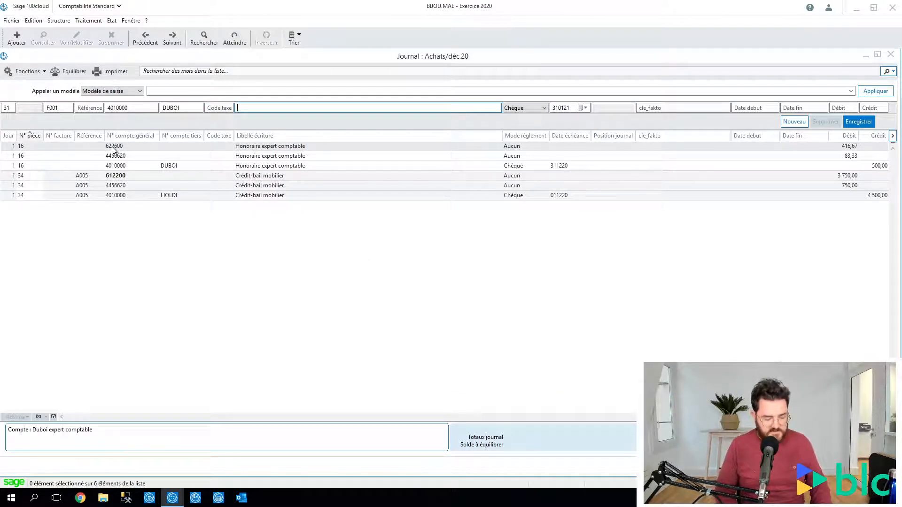
pyautogui.write('Duboi expert comptable')
pyautogui.press('Tab')
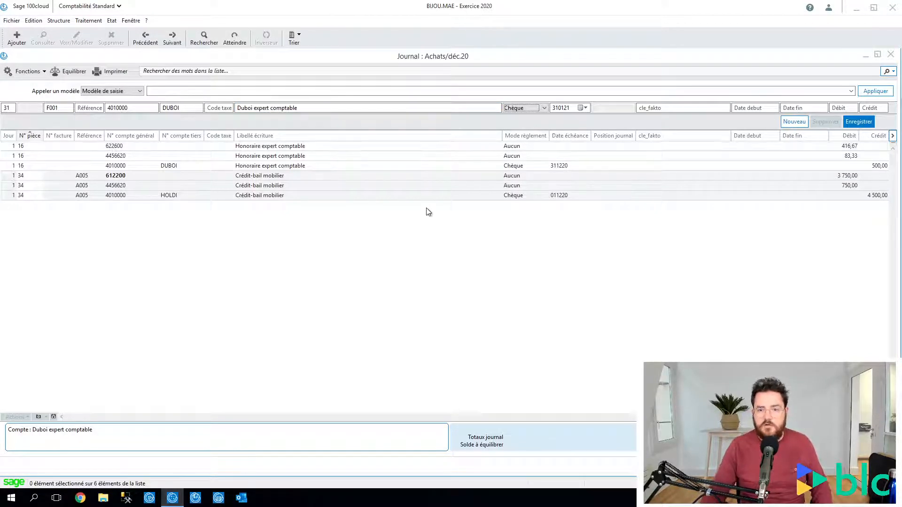
pyautogui.press('Tab')
pyautogui.press('Tab')
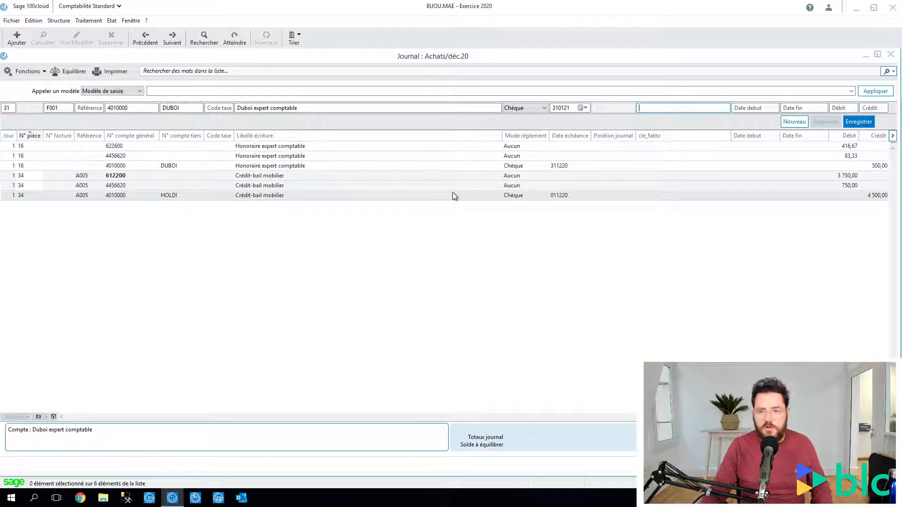
pyautogui.press('Tab')
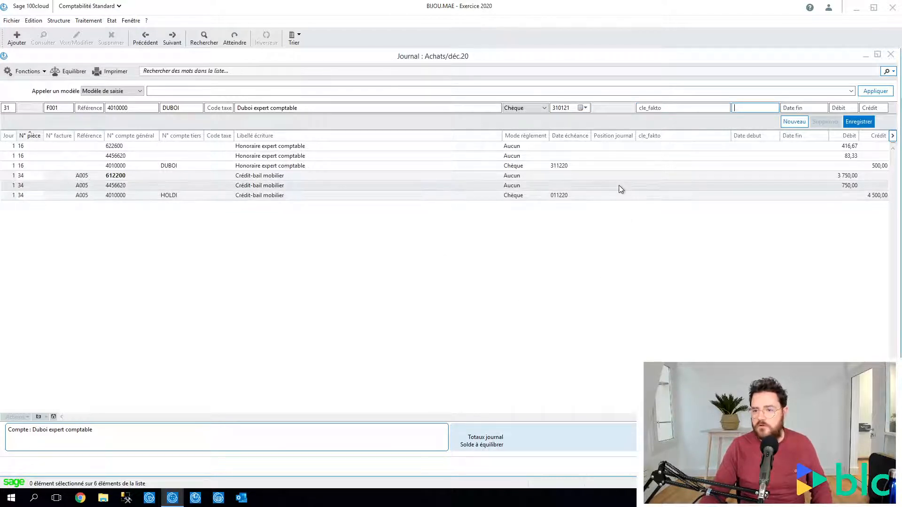
pyautogui.press('Tab')
pyautogui.press('Tab')
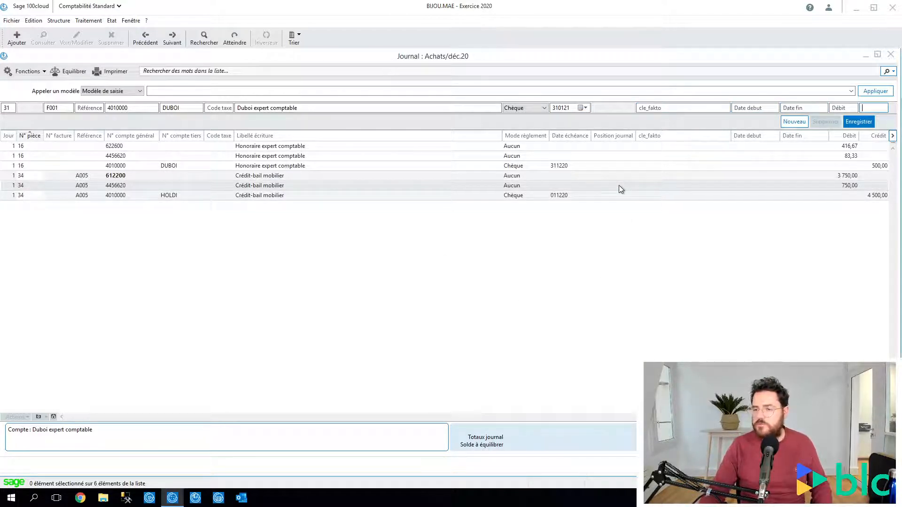
pyautogui.write('120')
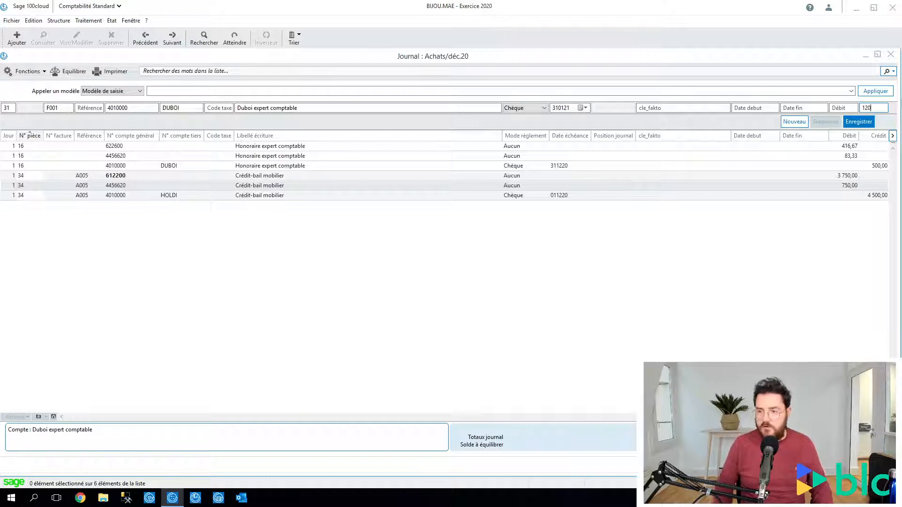
pyautogui.write('0')
pyautogui.press('Tab')
pyautogui.press('Tab')
pyautogui.press('Tab')
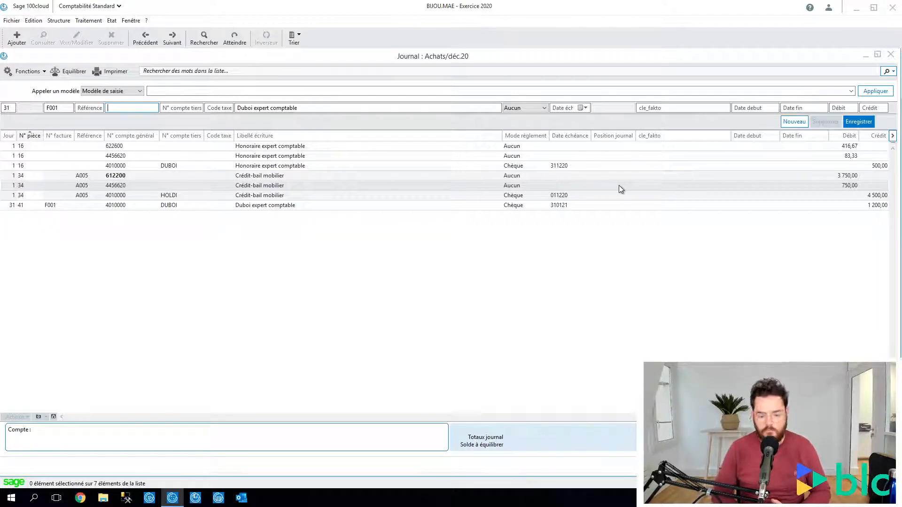
# Try creating general account 622640 through the account selection for 6226 on the next journal line
pyautogui.write('6226')
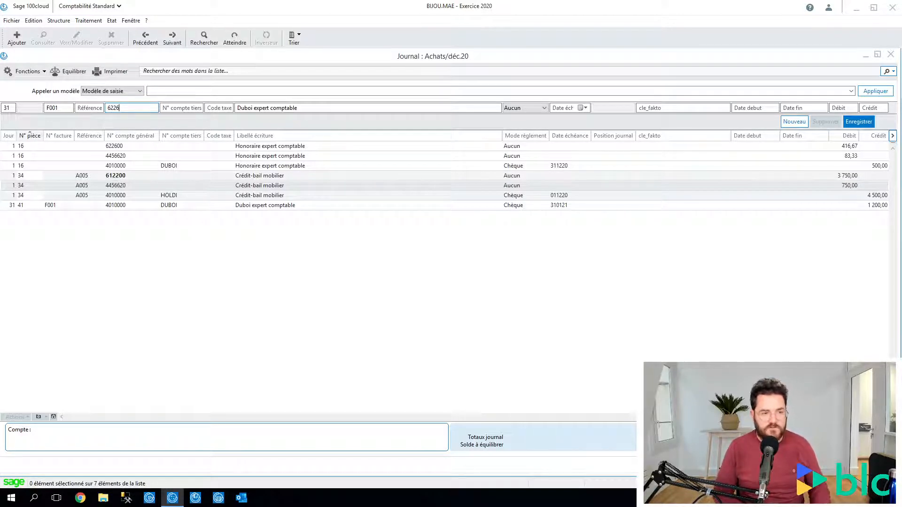
pyautogui.press('Tab')
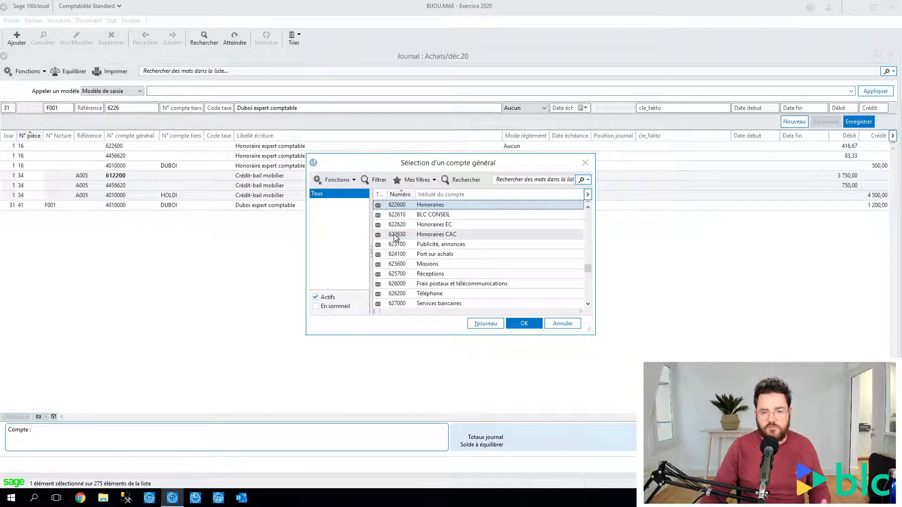
pyautogui.click(485, 323)
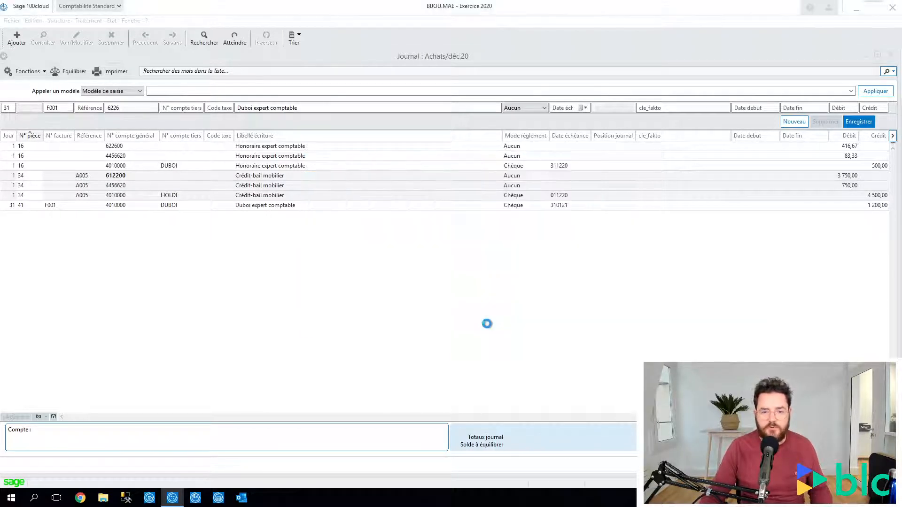
pyautogui.write('40')
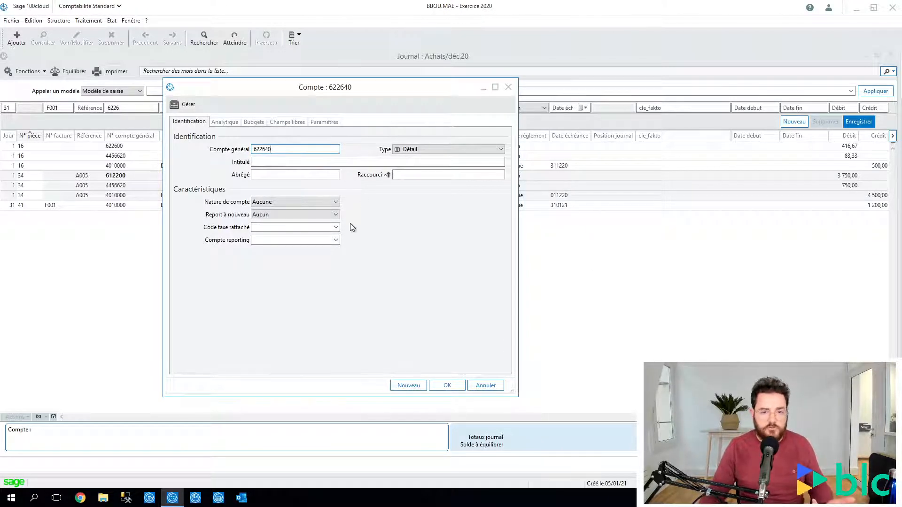
pyautogui.press('Escape')
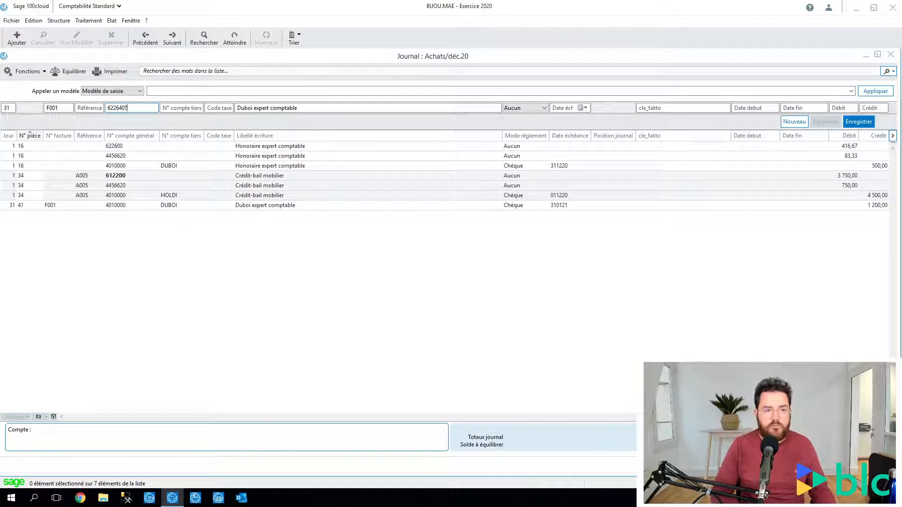
# Bring up the creation form for general account 622640 from the journal line, and cancel it without saving
pyautogui.press('Tab')
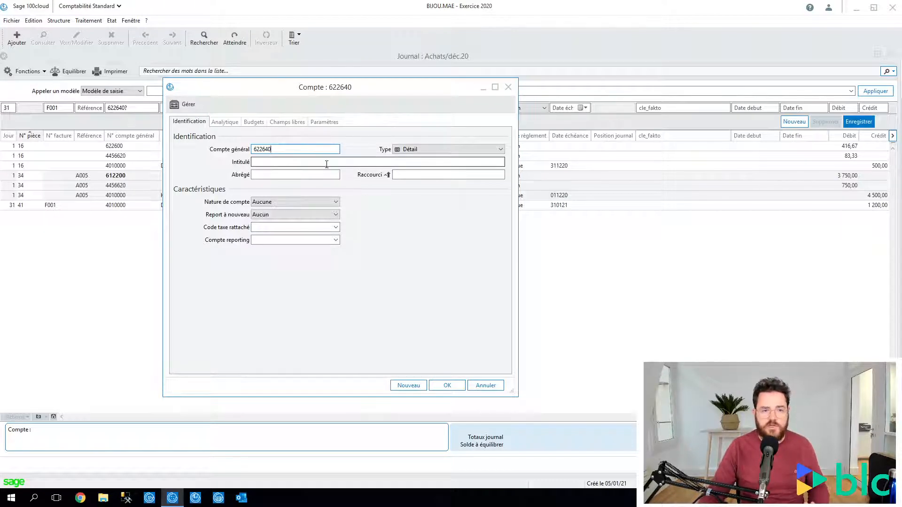
pyautogui.moveTo(274, 149); pyautogui.dragTo(247, 146)
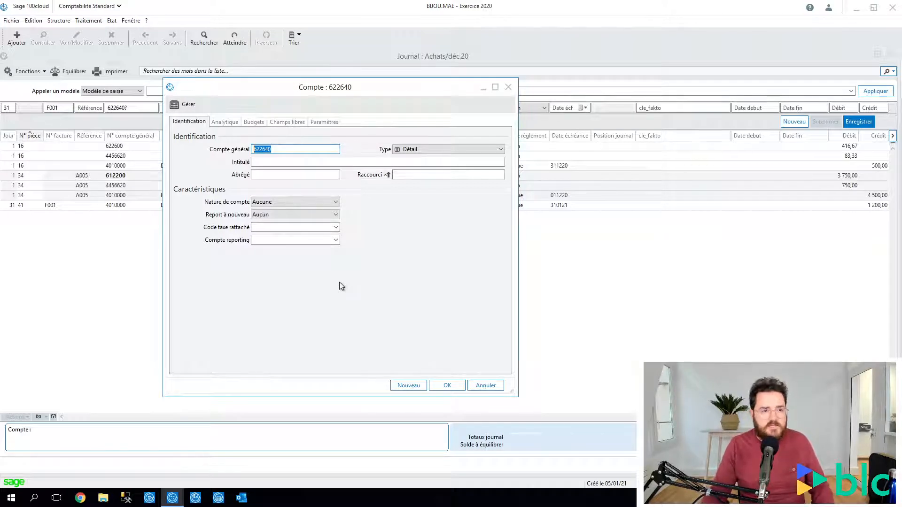
pyautogui.press('Escape')
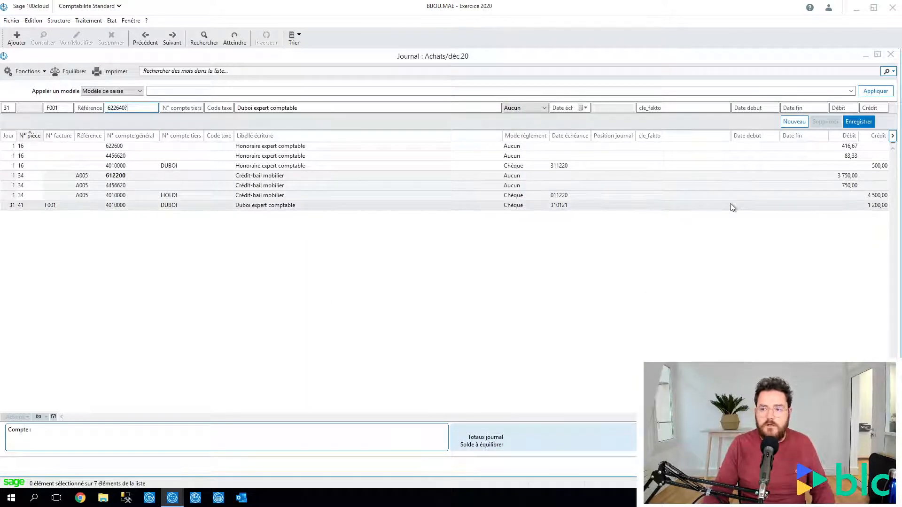
pyautogui.press('Escape')
pyautogui.press('Return')
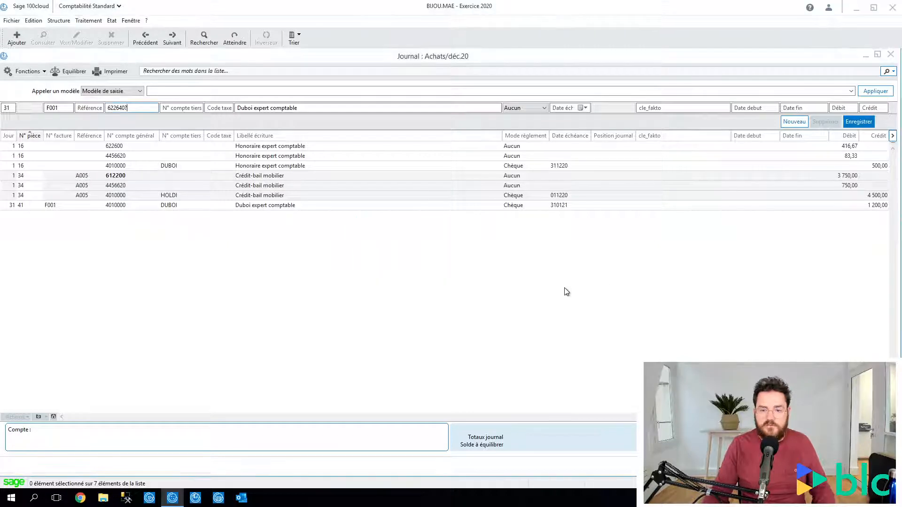
# Delete the Duboi expert comptable supplier line dated day 31 from the December 2020 purchase journal
pyautogui.click(736, 205)
pyautogui.rightClick(737, 205)
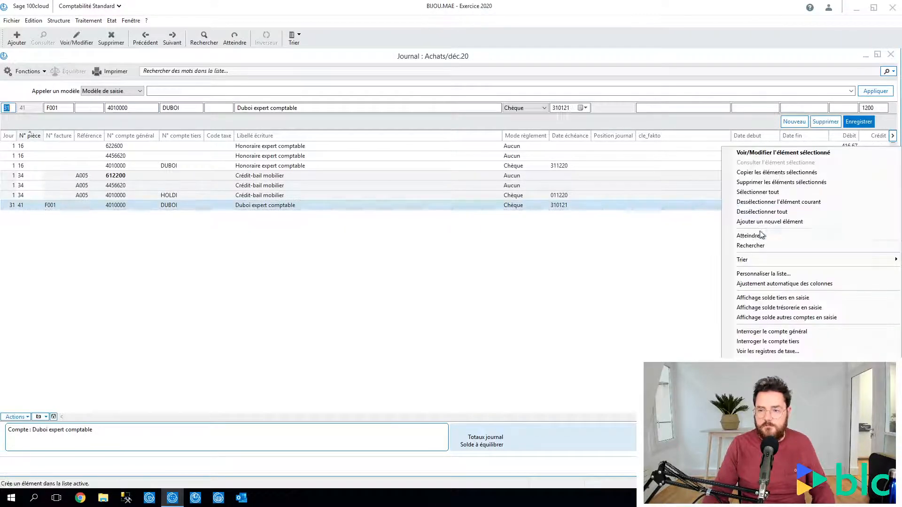
pyautogui.click(756, 181)
pyautogui.click(438, 288)
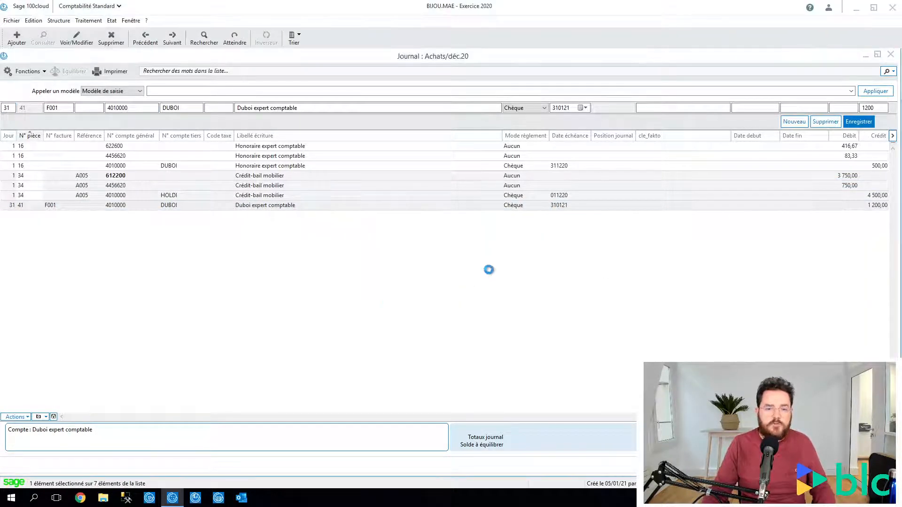
# Open the chart of accounts over the purchase journal and return to the journal entry
pyautogui.click(57, 20)
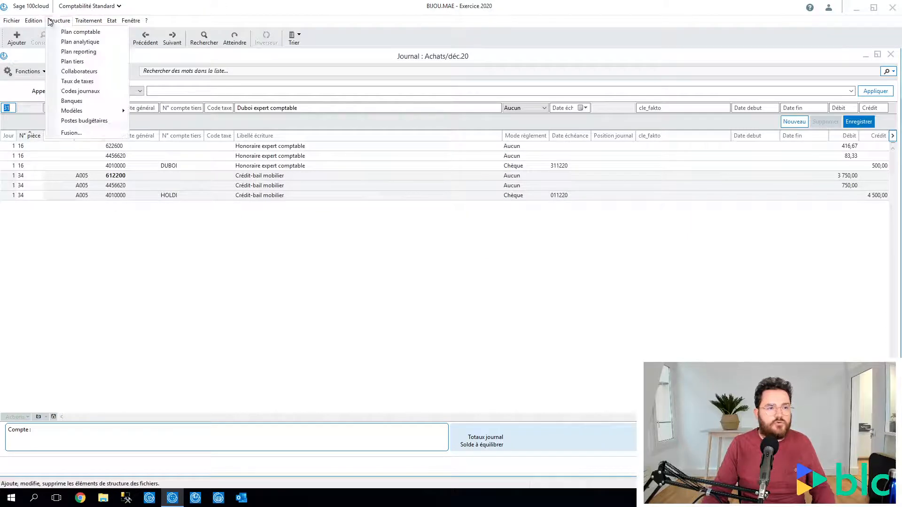
pyautogui.click(64, 32)
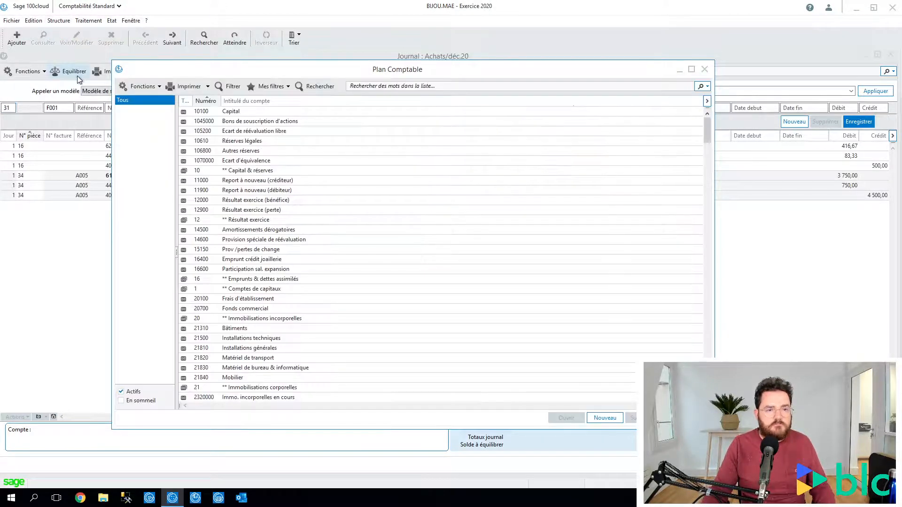
pyautogui.click(874, 280)
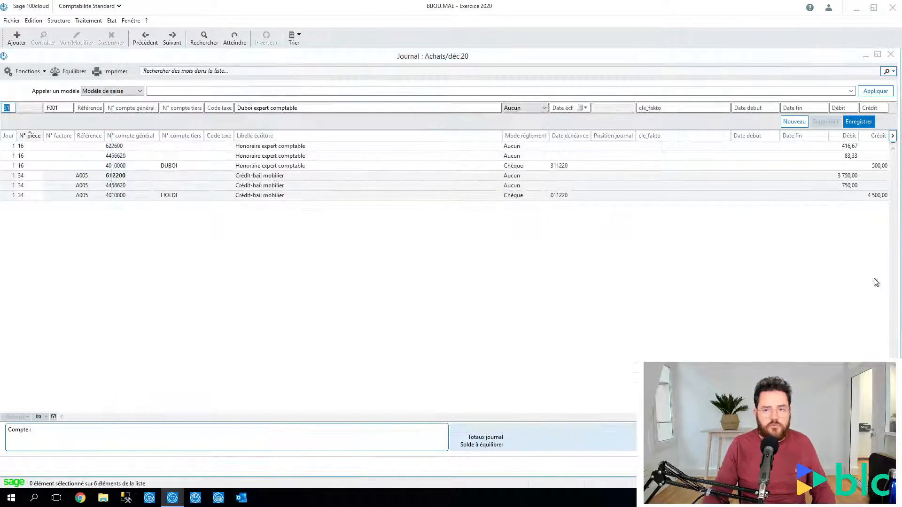
# Look up the general accounts starting with 6226 on the journal line and cancel the selection
pyautogui.click(121, 109)
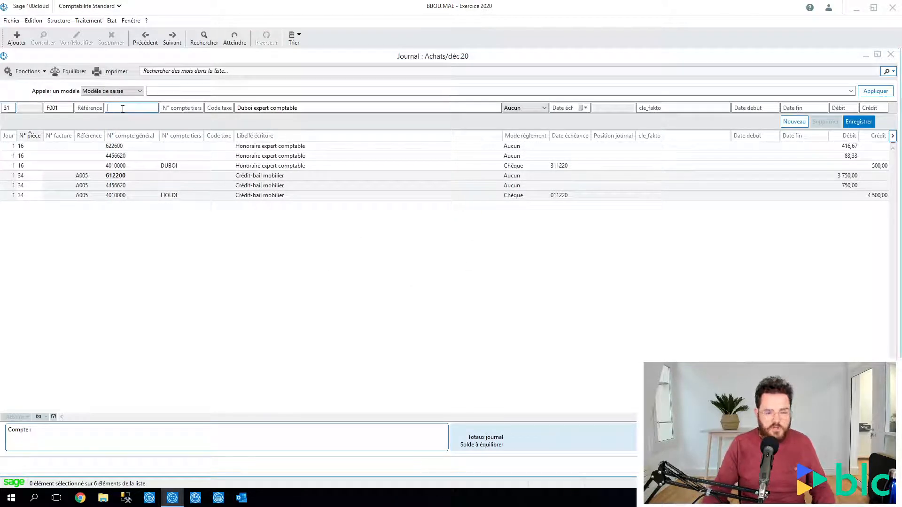
pyautogui.write('6226')
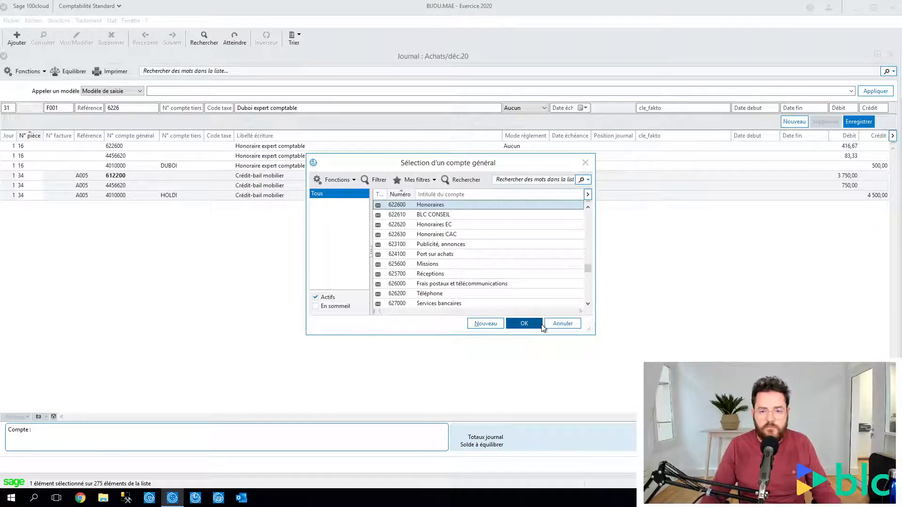
pyautogui.click(566, 324)
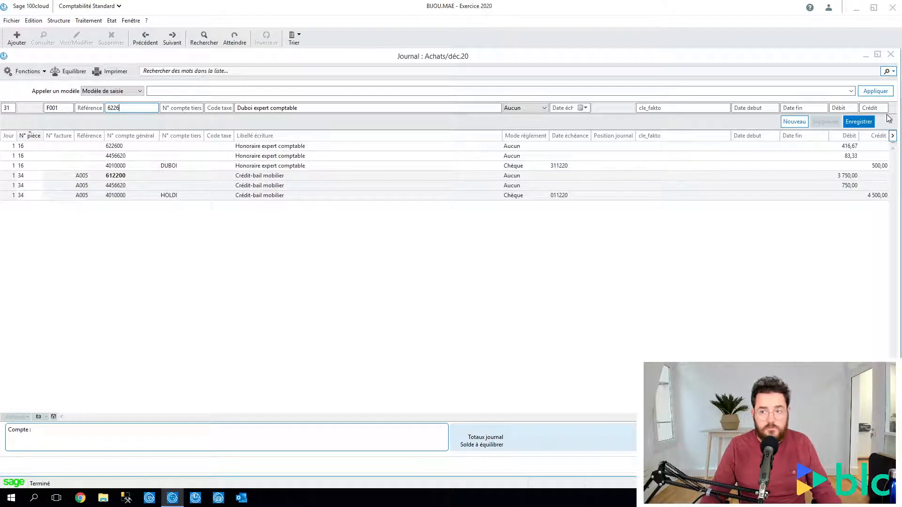
# Close the purchase journal, the chart of accounts and the journals list
pyautogui.click(890, 55)
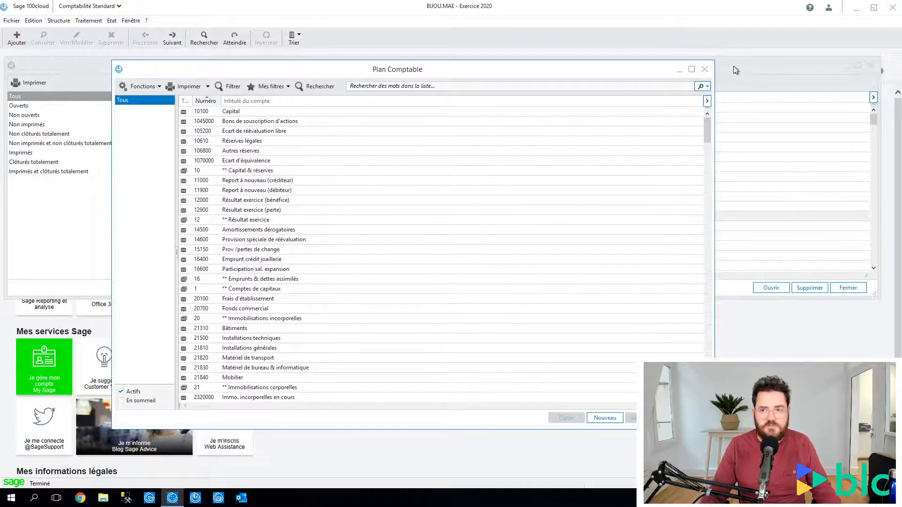
pyautogui.click(701, 67)
pyautogui.click(870, 65)
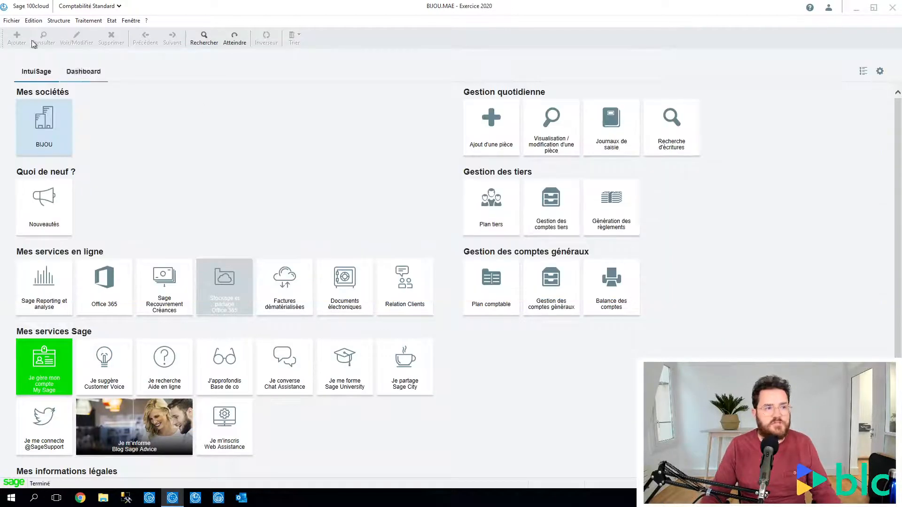
# Open the general accounts parameters in the company settings
pyautogui.click(13, 21)
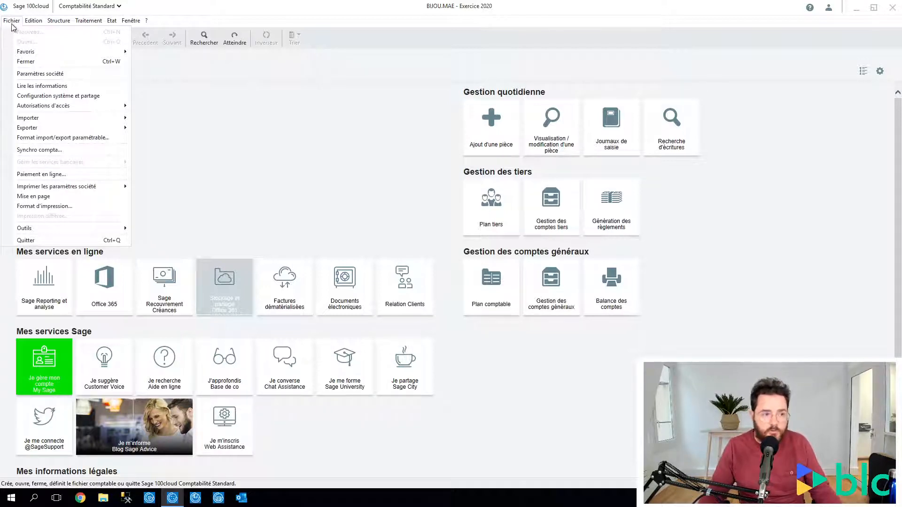
pyautogui.click(26, 74)
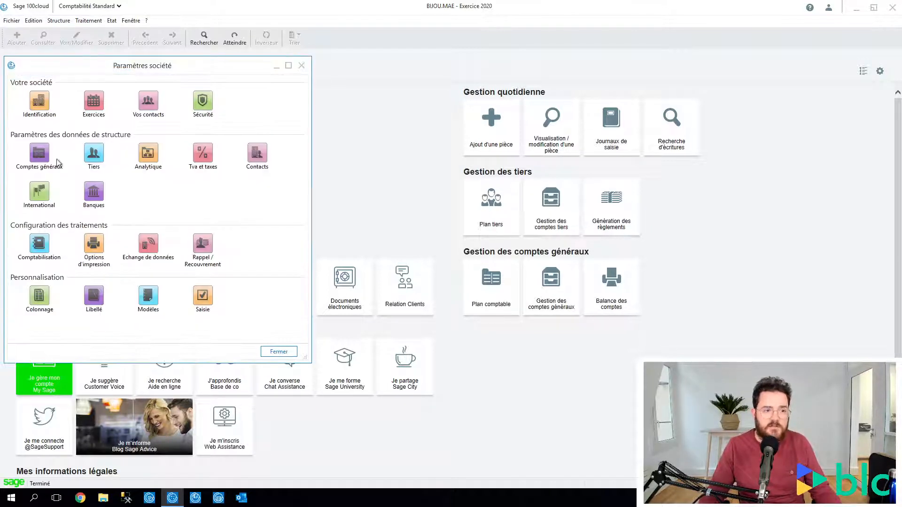
pyautogui.click(39, 154)
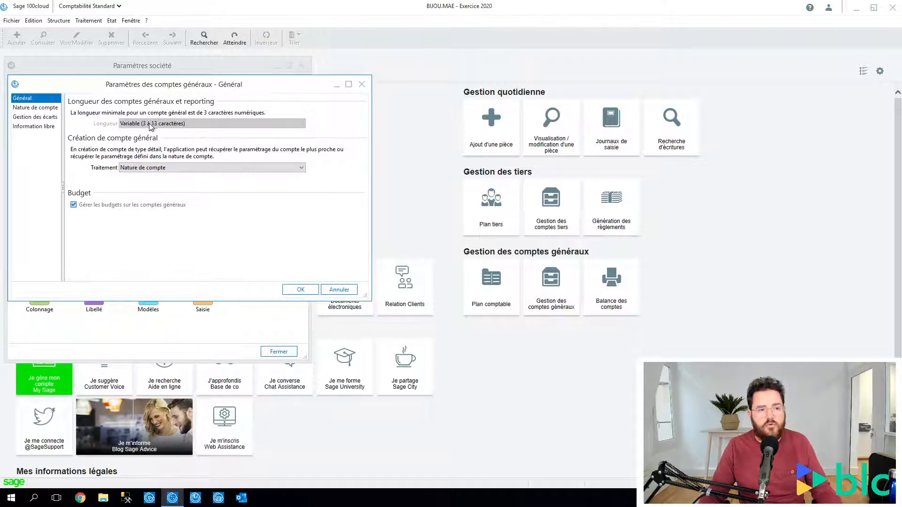
# Examine the account number lengths in the chart of accounts and close it again
pyautogui.click(59, 21)
pyautogui.click(66, 30)
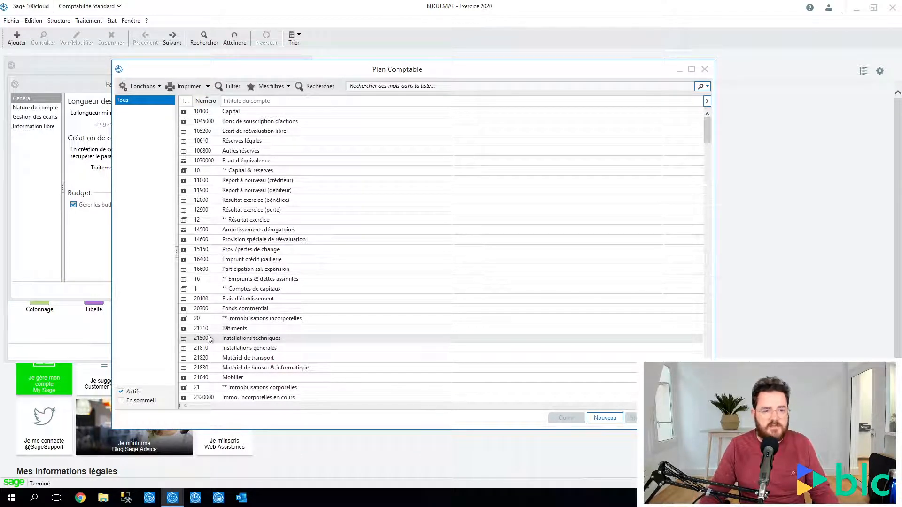
pyautogui.click(705, 70)
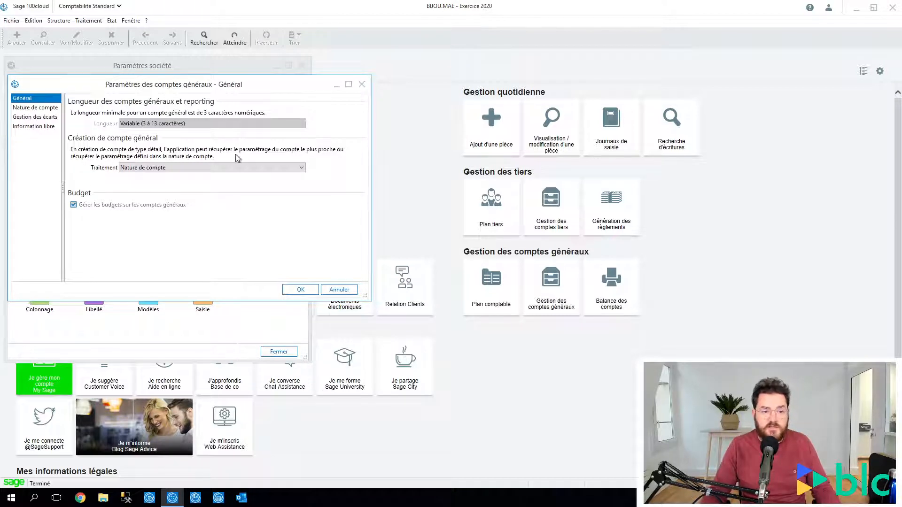
# Keep Nature de compte as the account-creation treatment, review the options of supplier range 401 and enable Saisir dans la devise for it
pyautogui.click(134, 168)
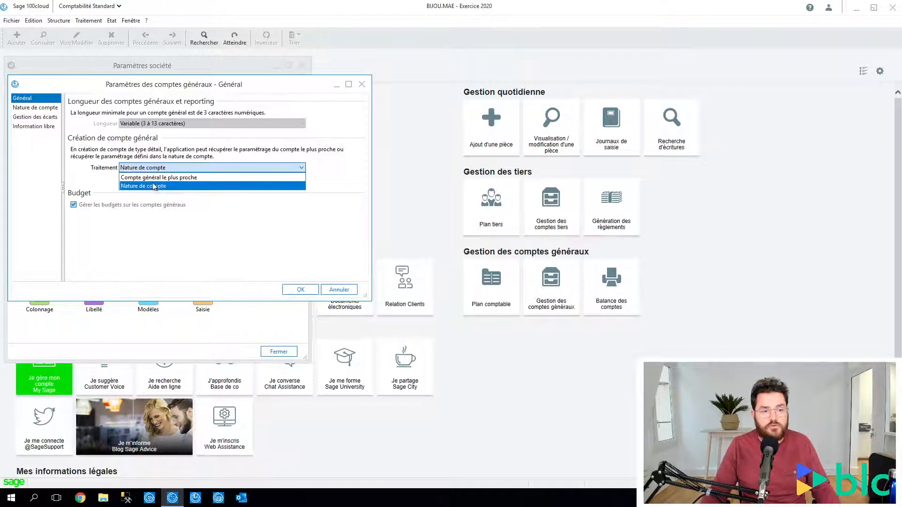
pyautogui.click(302, 187)
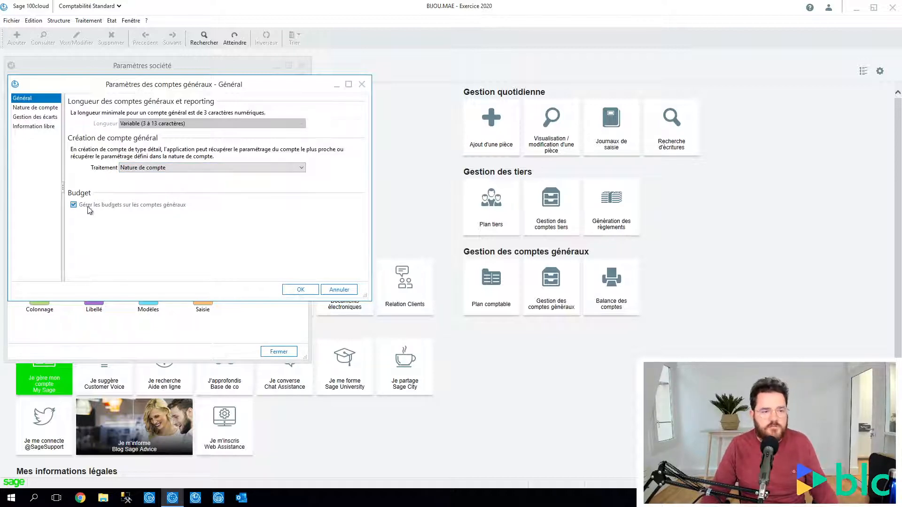
pyautogui.click(44, 108)
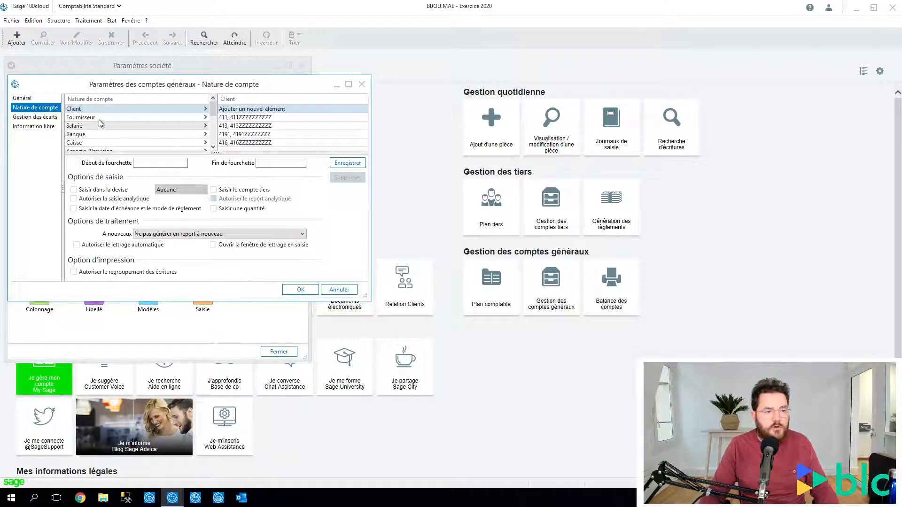
pyautogui.click(83, 118)
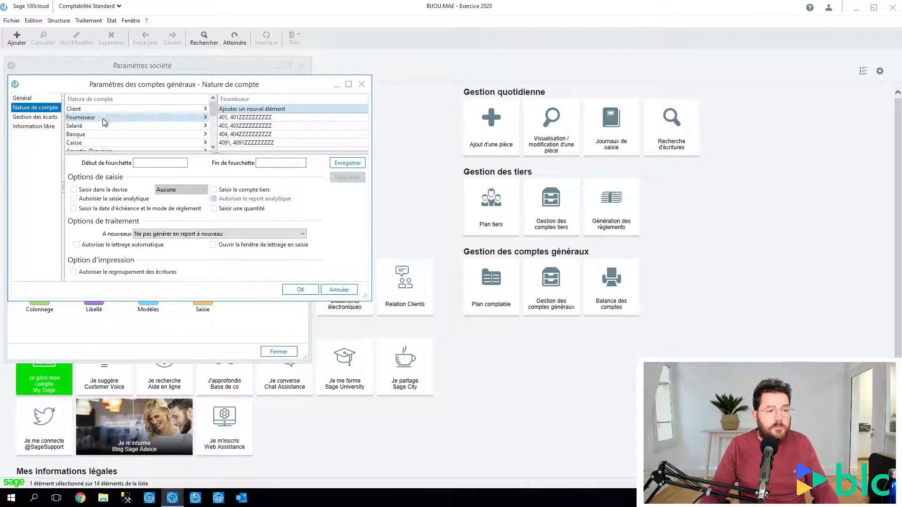
pyautogui.click(233, 117)
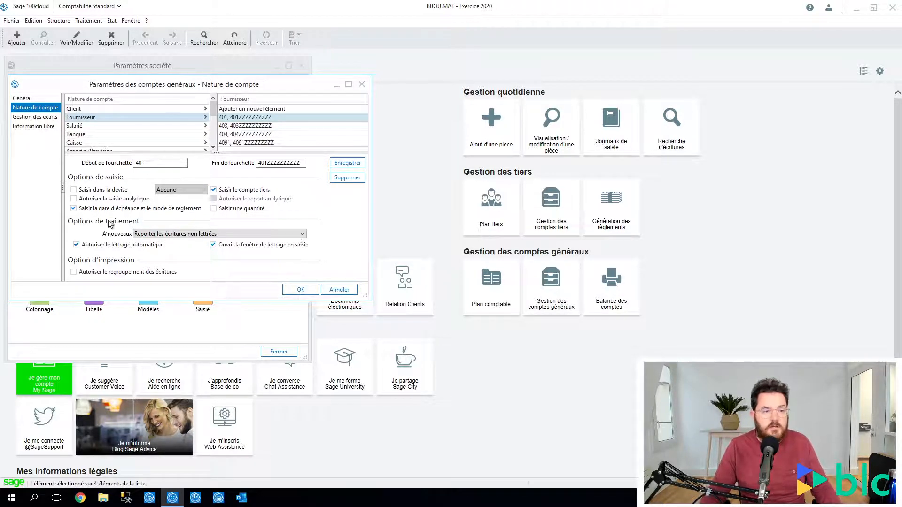
pyautogui.click(89, 190)
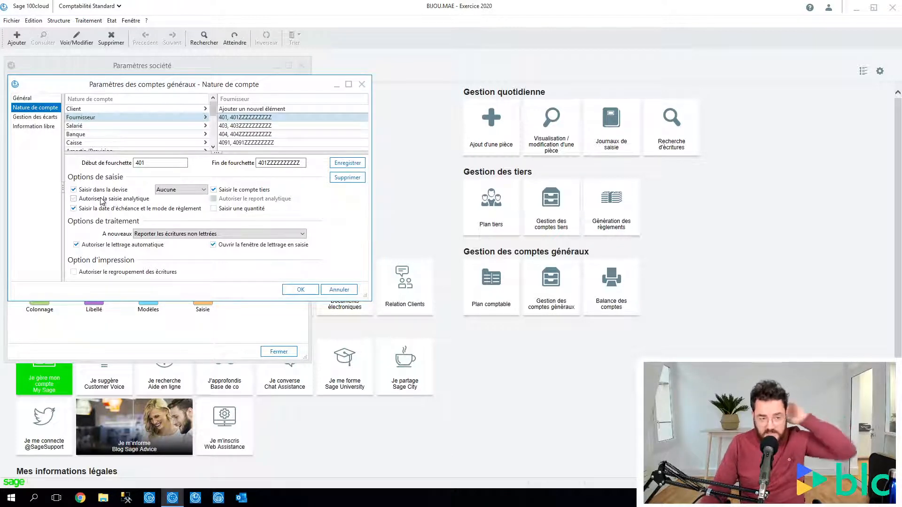
# Review the Gestion des écarts settings and the free information fields Derniere ecriture and Nb ecritures
pyautogui.click(33, 118)
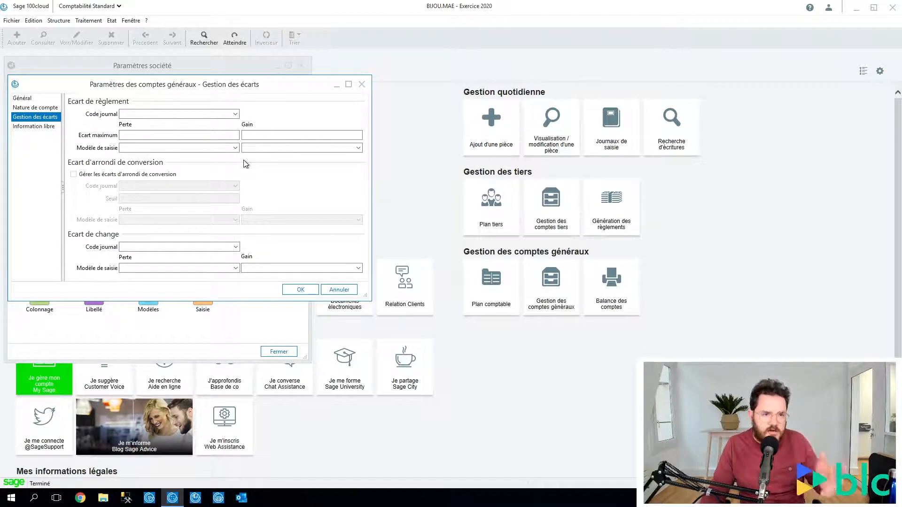
pyautogui.click(31, 126)
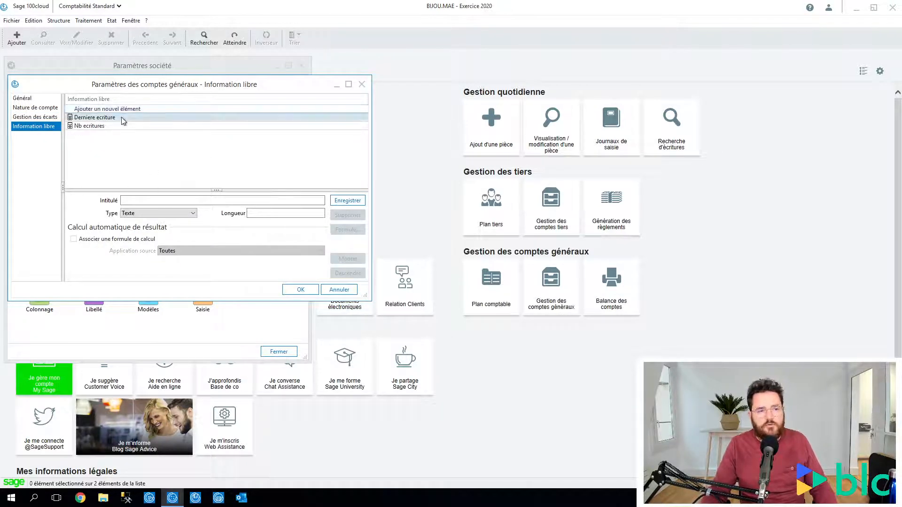
pyautogui.click(122, 126)
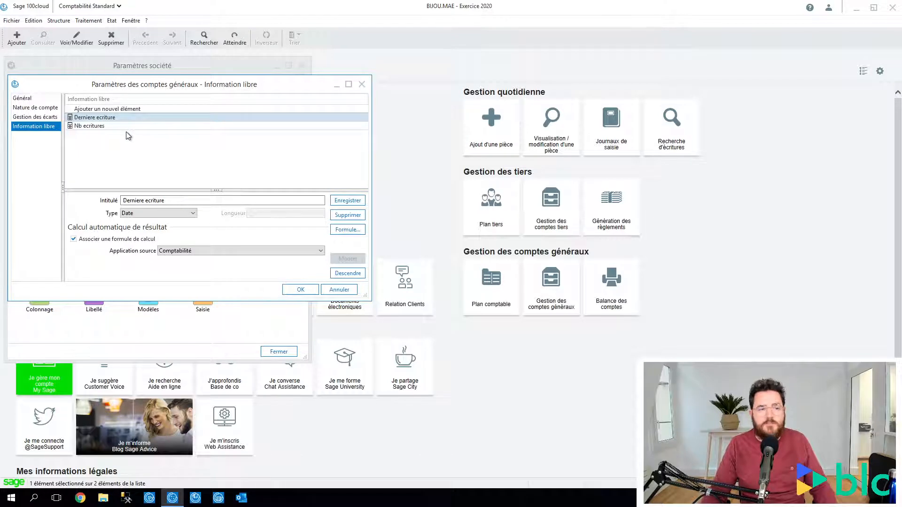
pyautogui.click(125, 125)
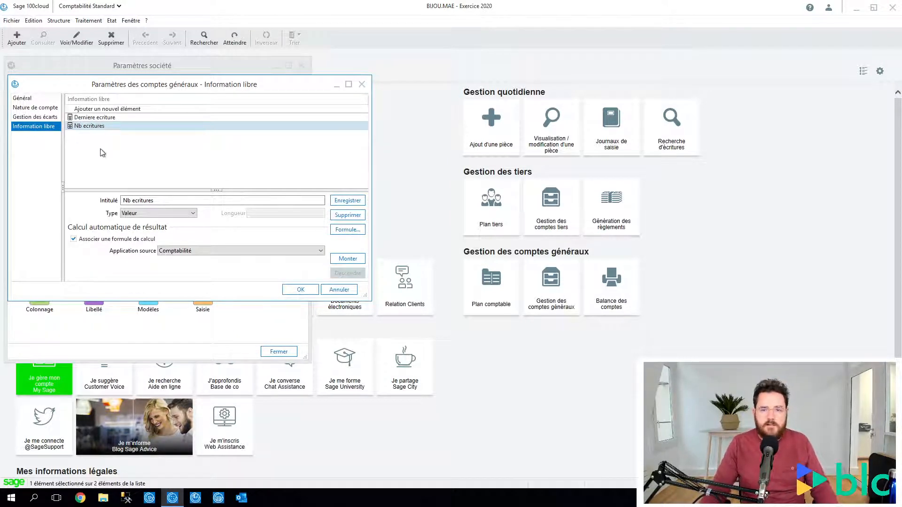
# Try renaming the free information field Nb ecritures to Nb ecriture, and leave the company settings without saving
pyautogui.click(157, 202)
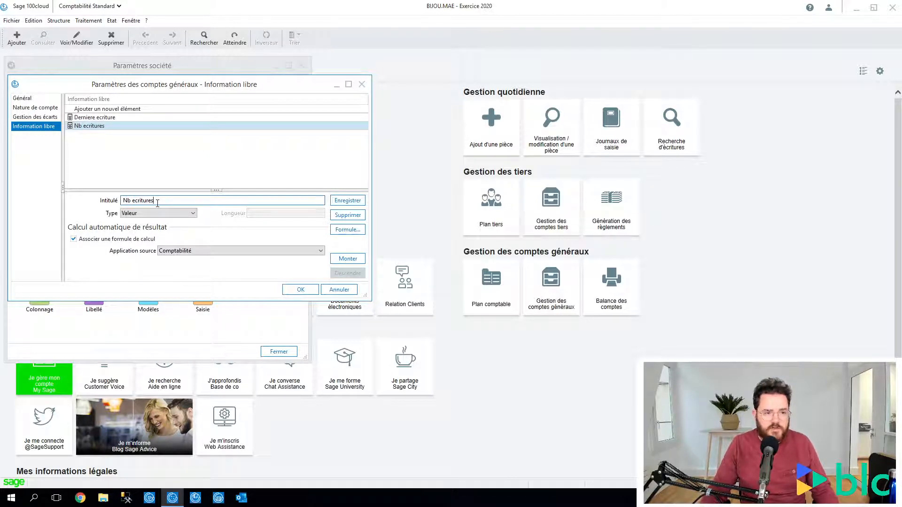
pyautogui.press('Return')
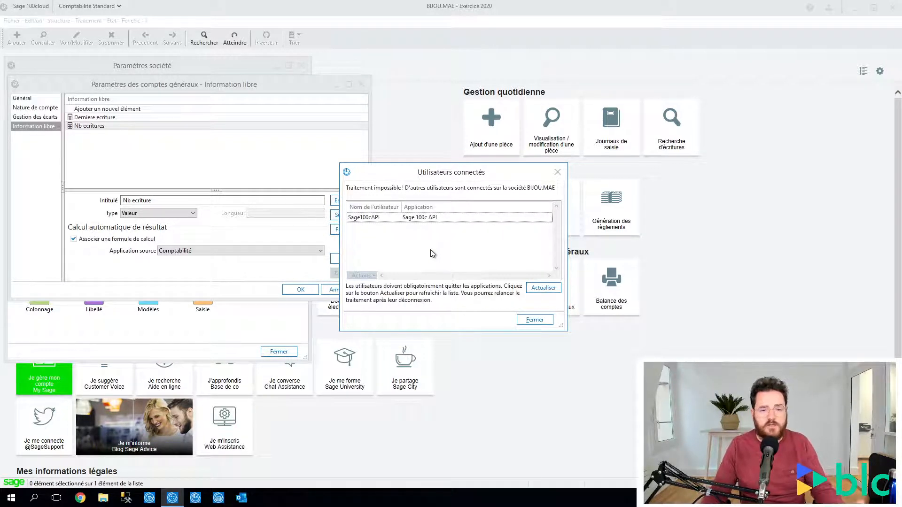
pyautogui.click(534, 320)
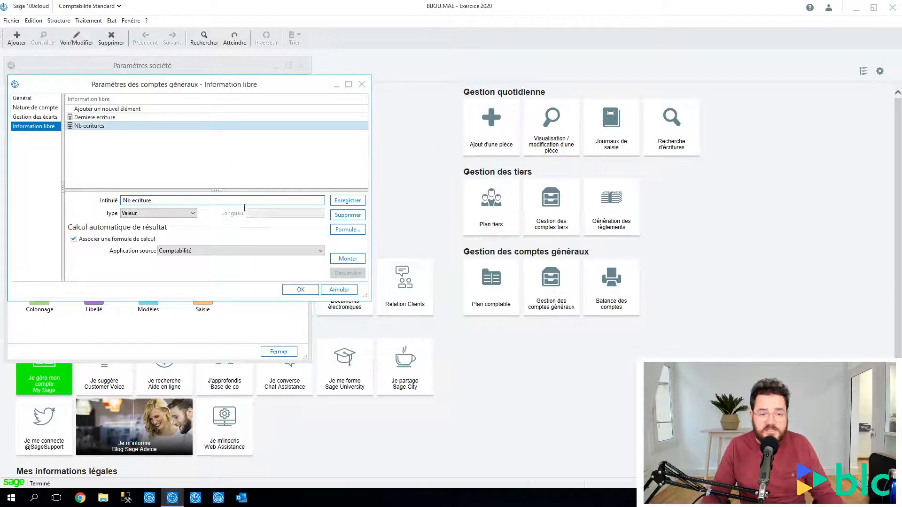
pyautogui.click(339, 289)
pyautogui.click(279, 351)
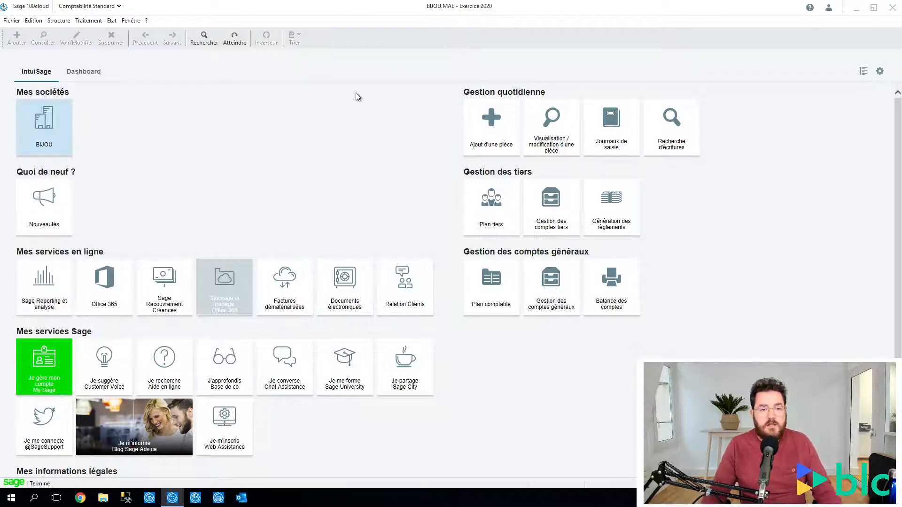